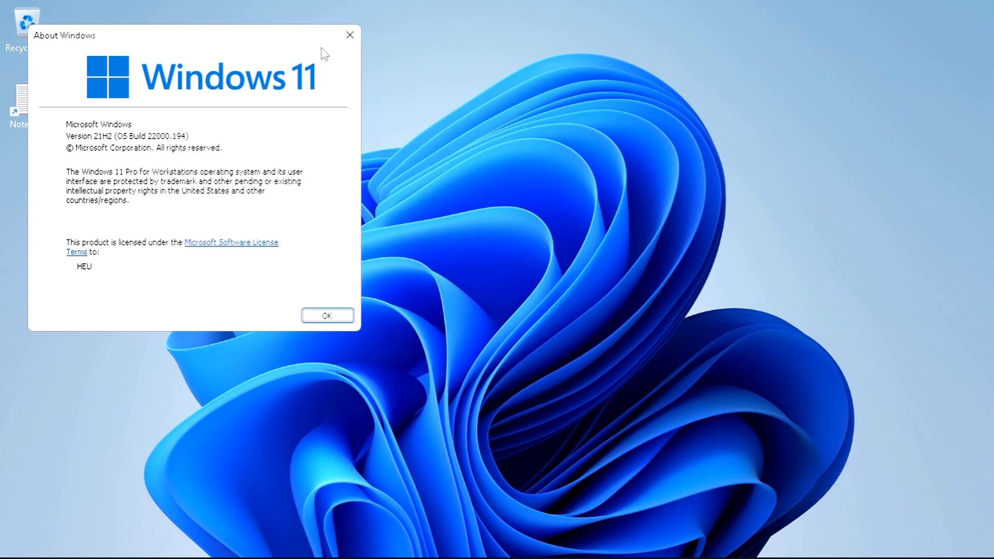
Close the Windows version information and open the list of Windows features from the Control Panel's Programs section.
click(350, 36)
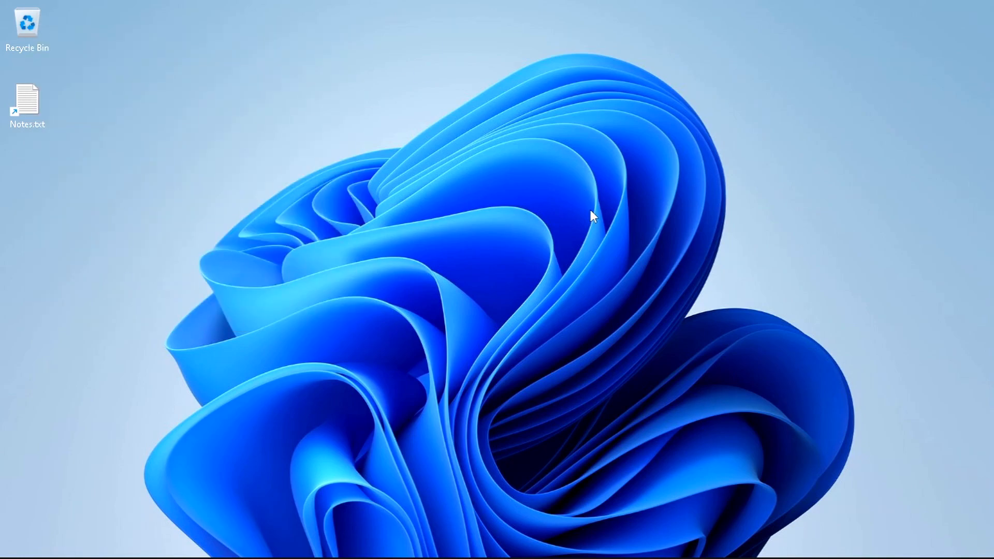
key(ctrl+super+k)
text(control)
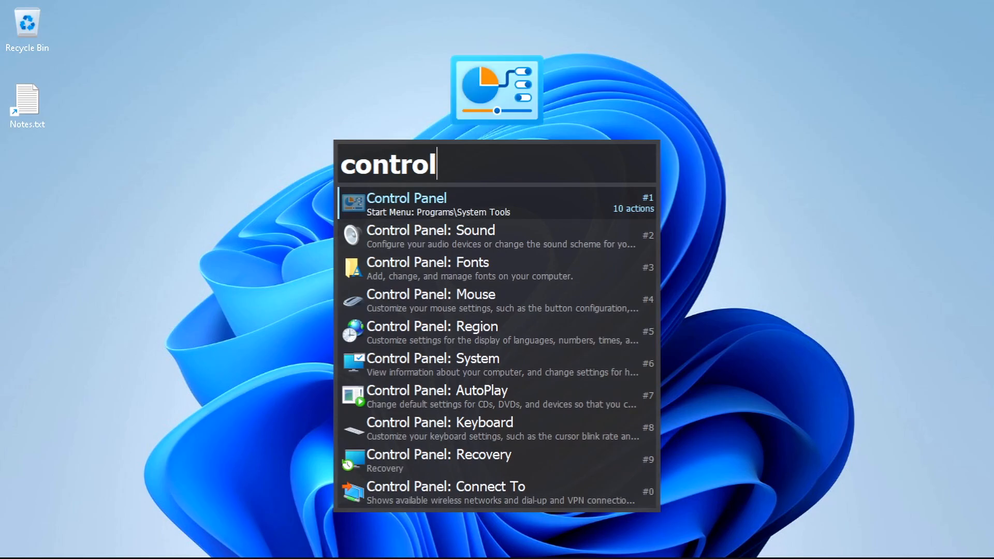
key(Return)
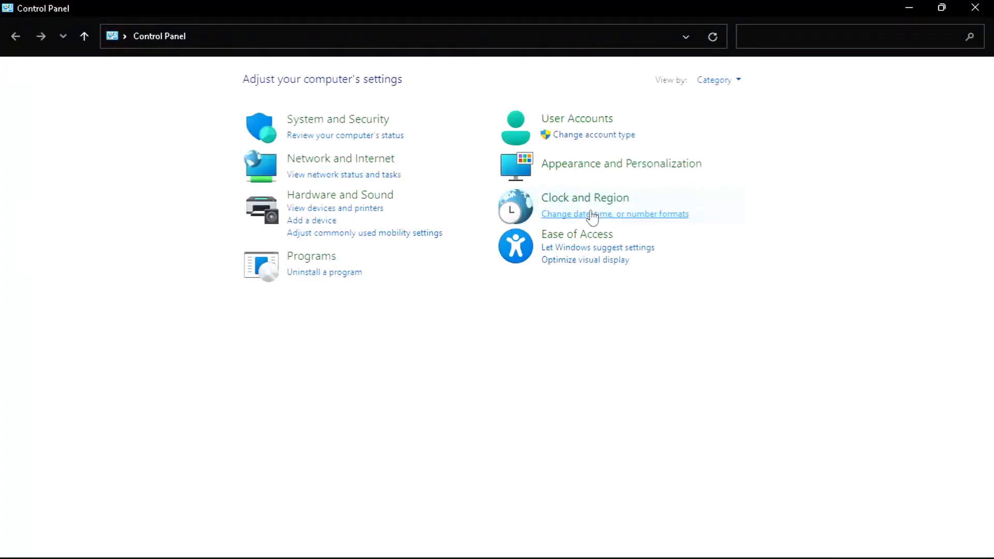
click(124, 37)
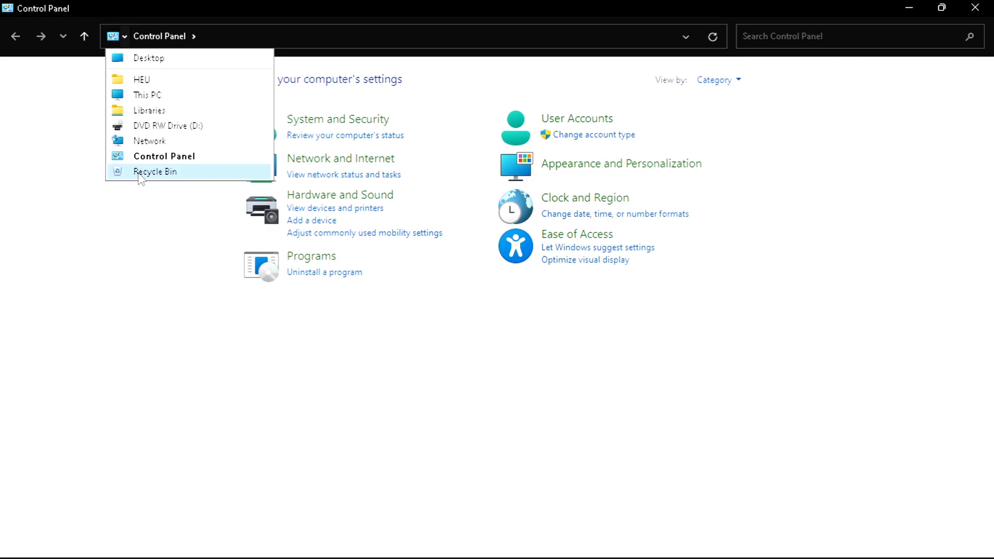
click(325, 289)
click(319, 273)
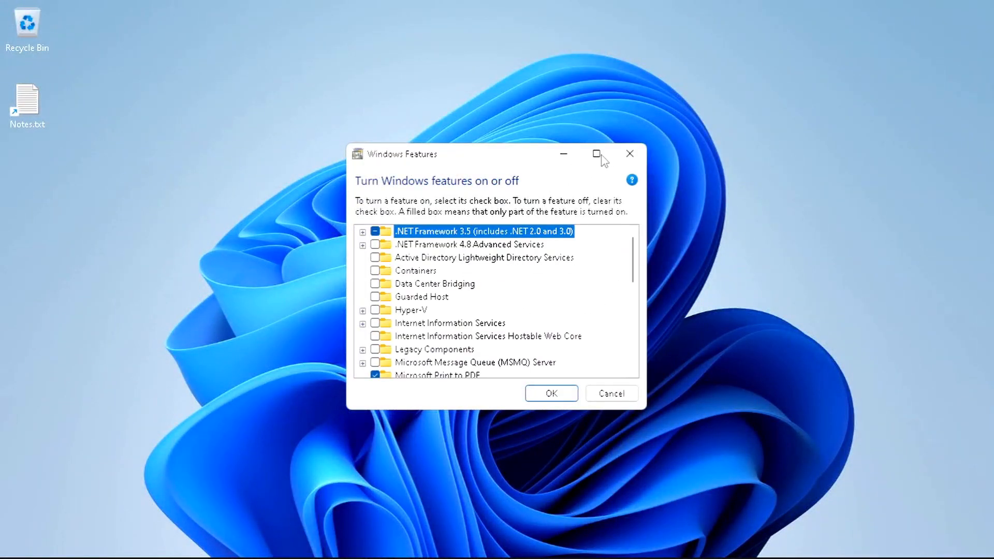
Examine the Hyper-V components in the enlarged Windows Features list, then close it without changes.
click(598, 154)
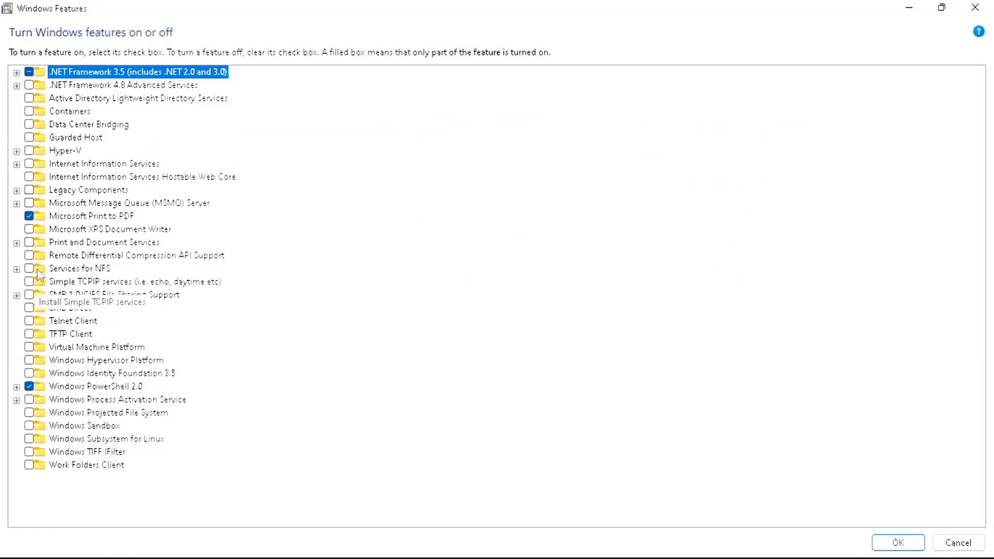
click(17, 152)
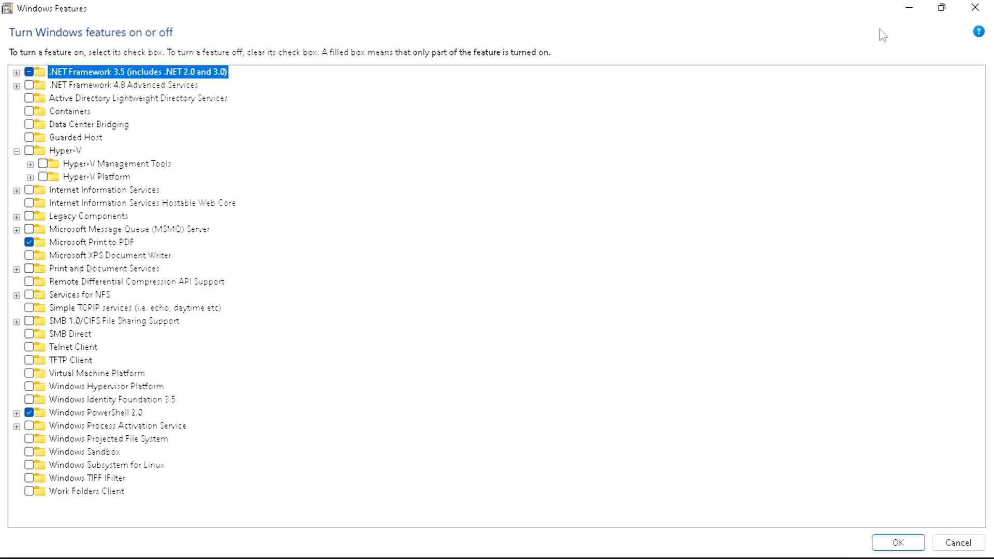
click(975, 8)
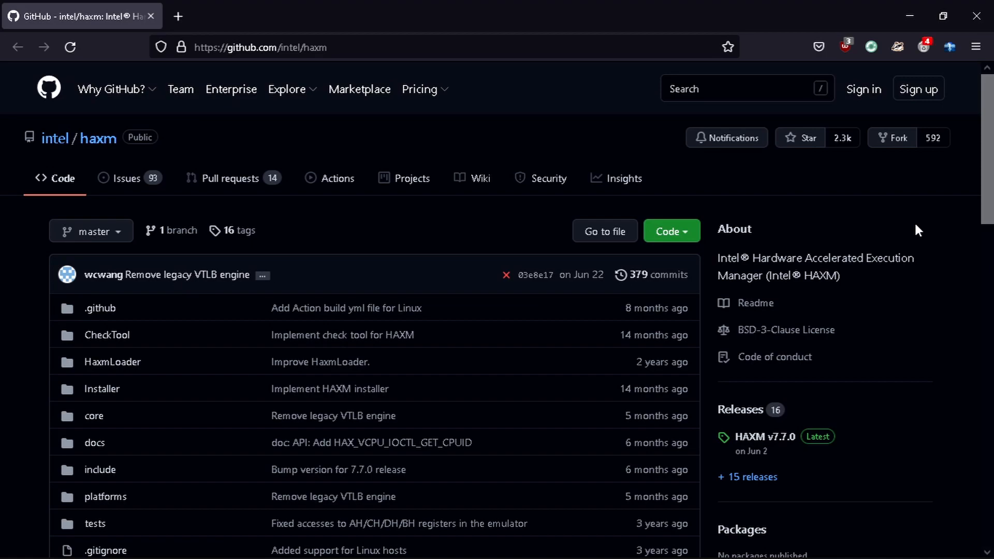
Read the intel/haxm repository description and its README paragraphs on supported emulators and virtualization.
drag(718, 261, 922, 261)
double_click(821, 276)
scroll(925, 306, down, 10)
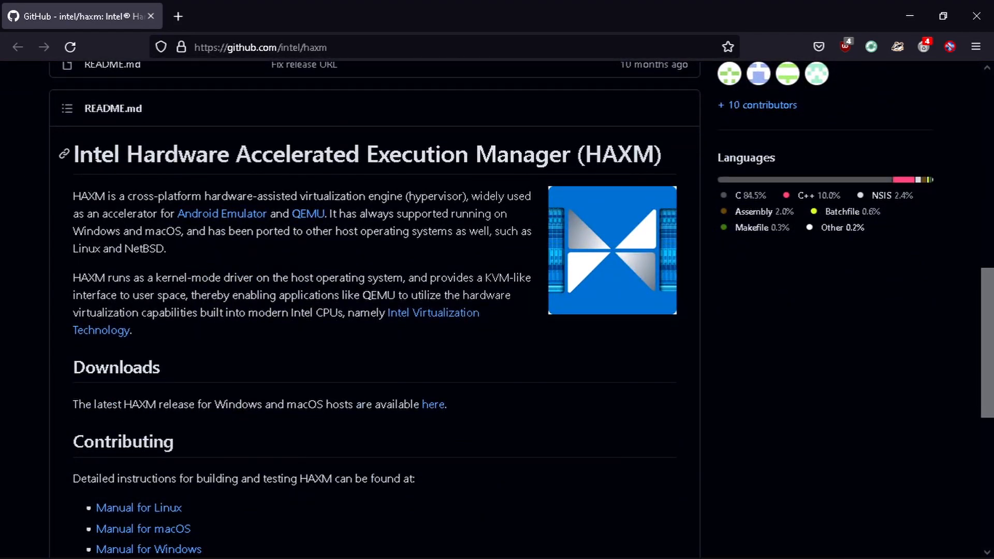
drag(170, 213, 268, 218)
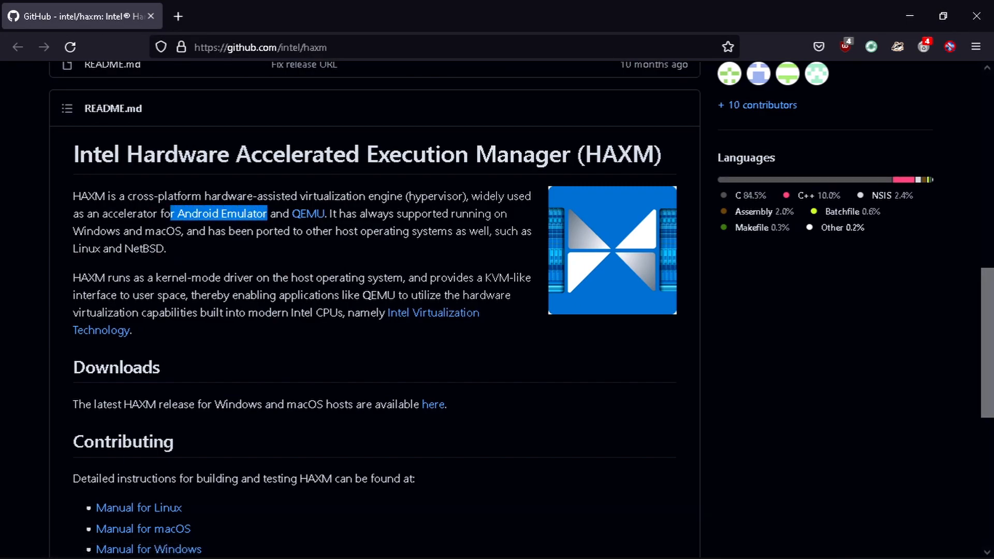
drag(328, 213, 291, 215)
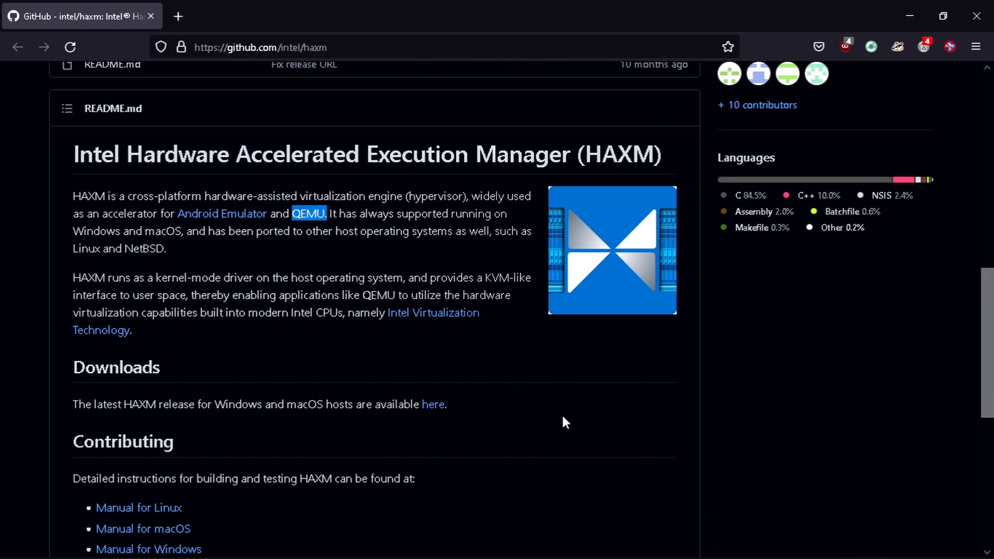
drag(73, 277, 338, 332)
click(372, 367)
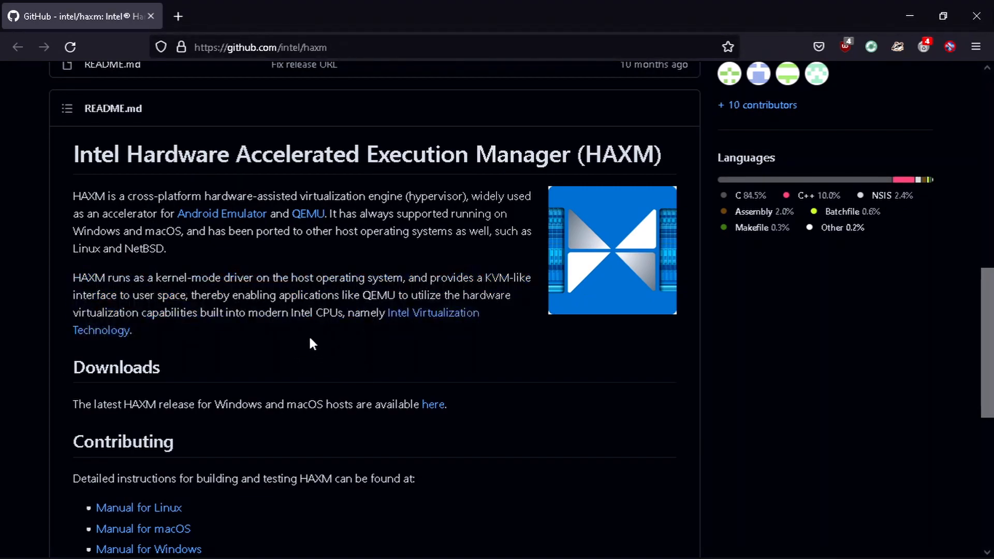
Download haxm-windows_v7_7_0.zip from the HAXM v7.7.0 release and show the file in its folder.
scroll(732, 413, up, 10)
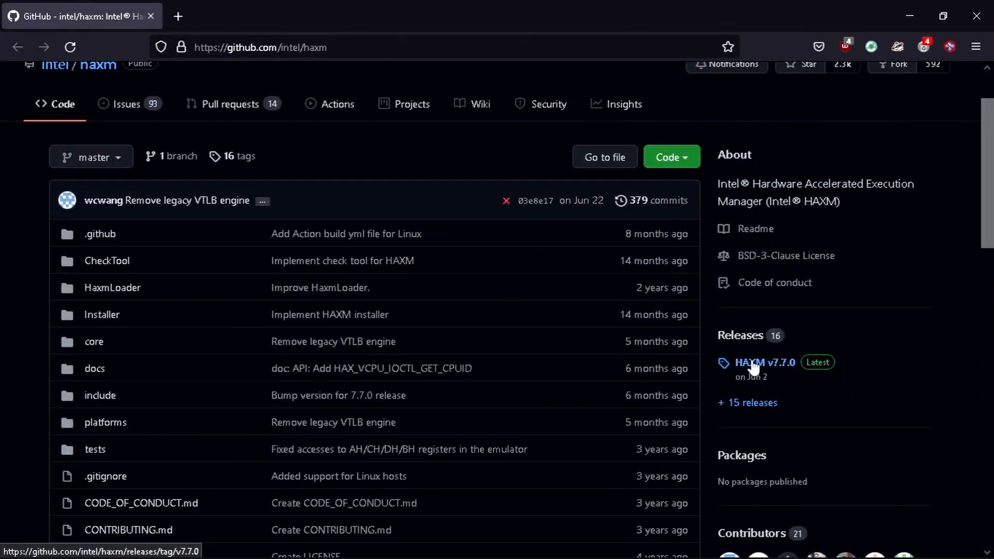
click(752, 362)
scroll(752, 361, down, 7)
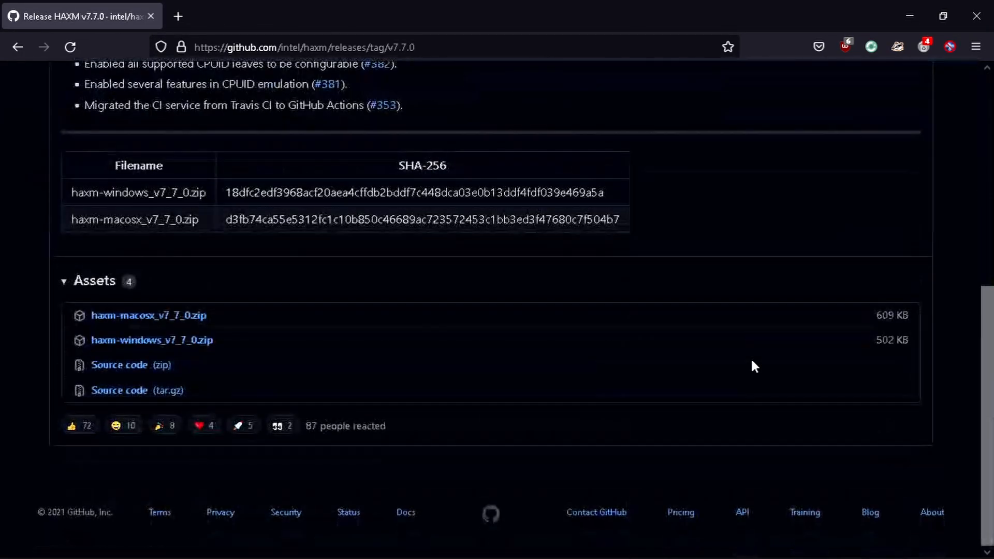
click(175, 343)
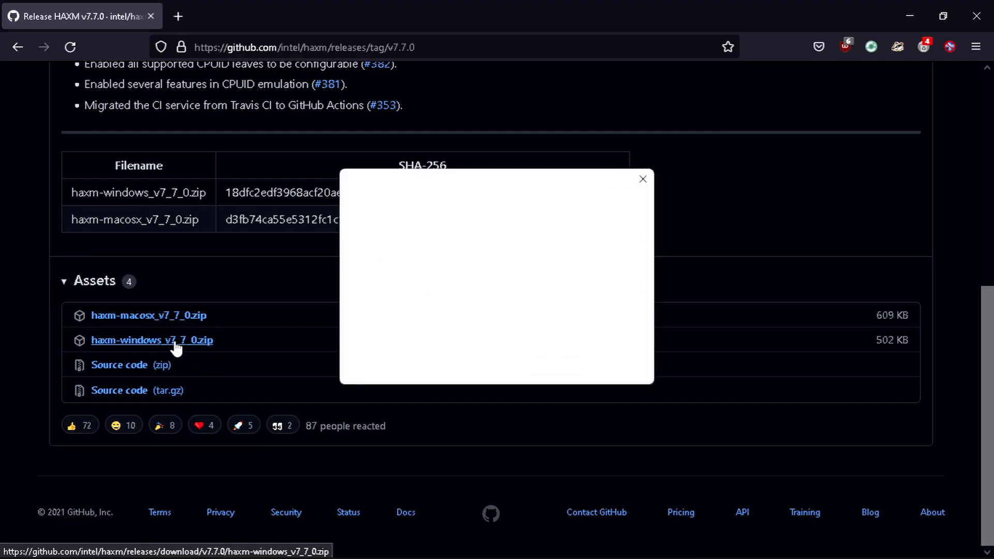
click(566, 371)
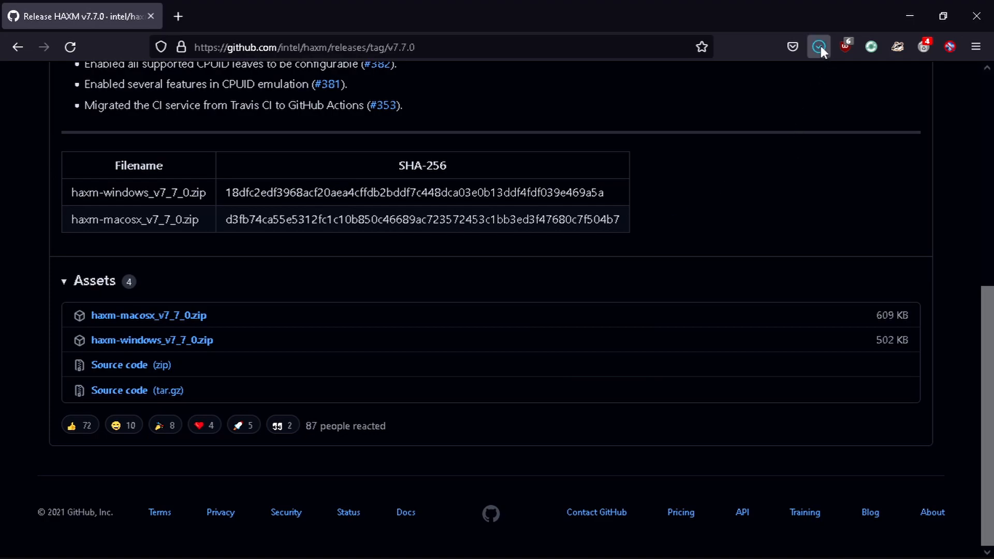
click(819, 46)
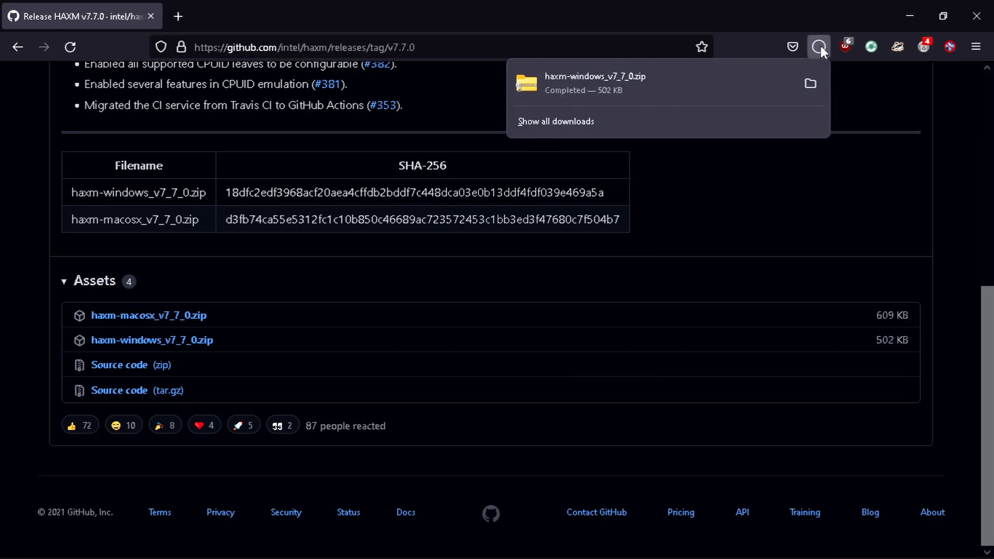
click(810, 84)
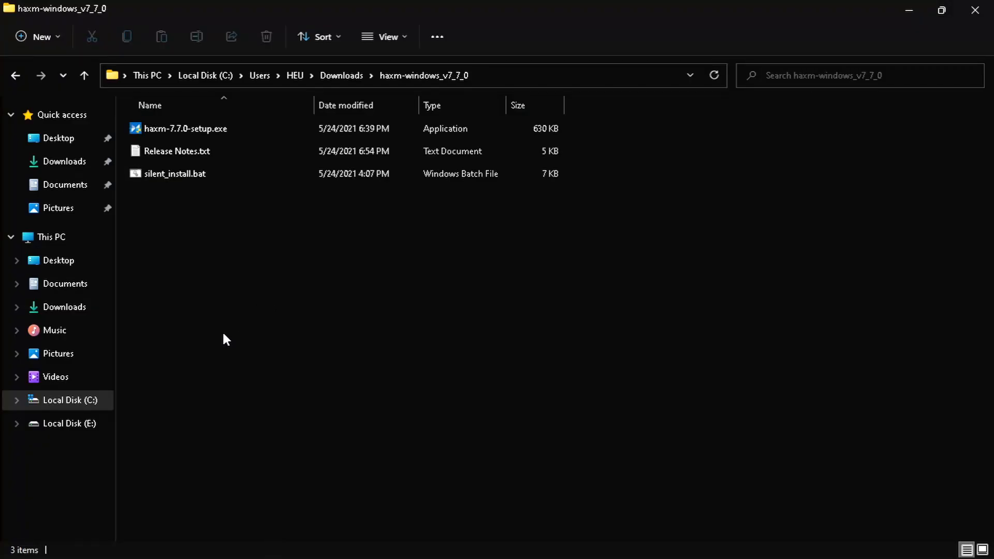
View Release Notes.txt in the haxm-windows_v7_7_0 folder, then close the notes and the folder.
click(176, 133)
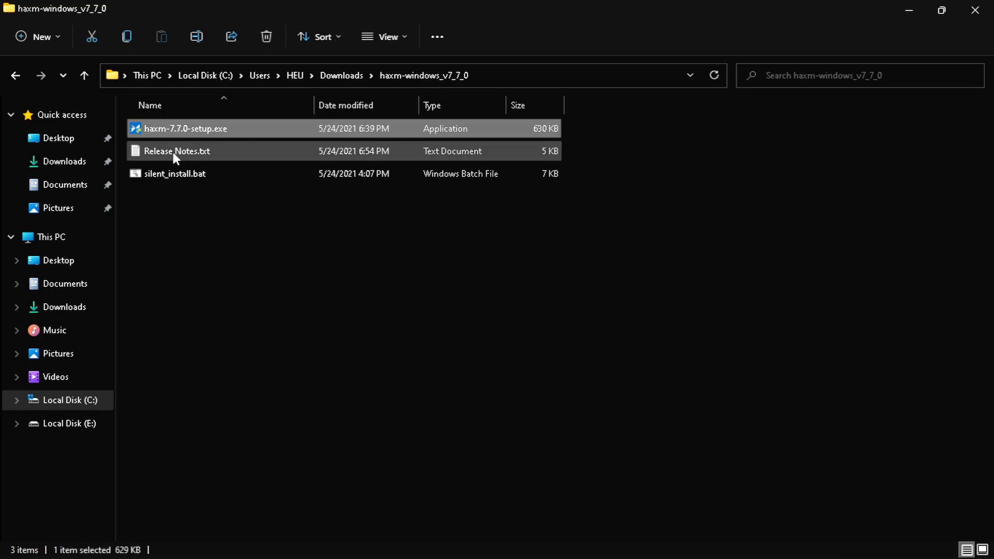
double_click(173, 153)
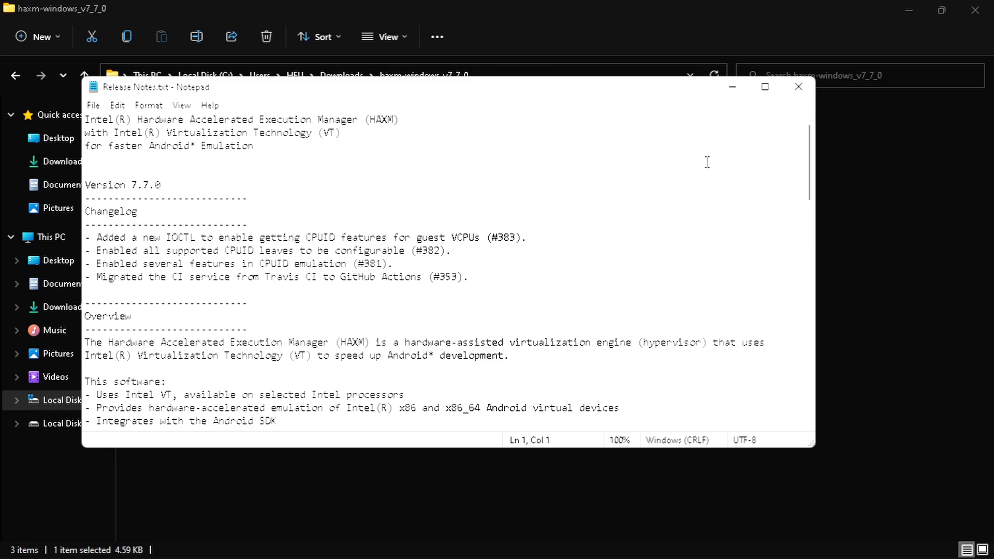
click(798, 88)
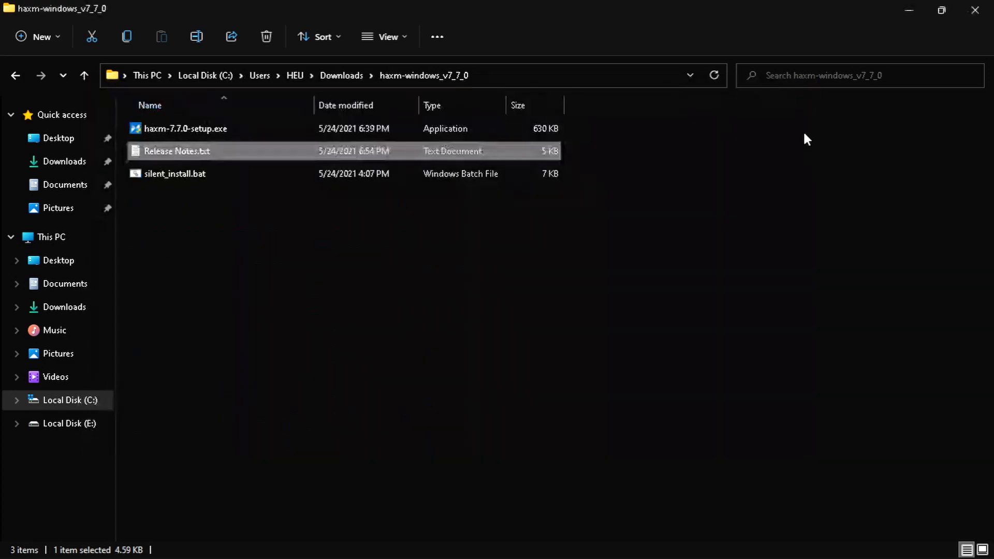
click(803, 208)
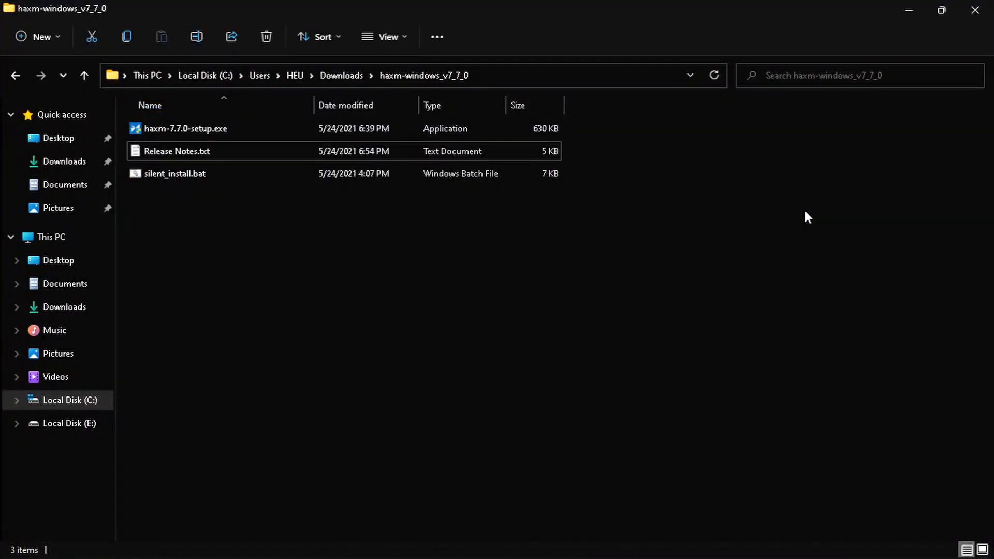
click(975, 11)
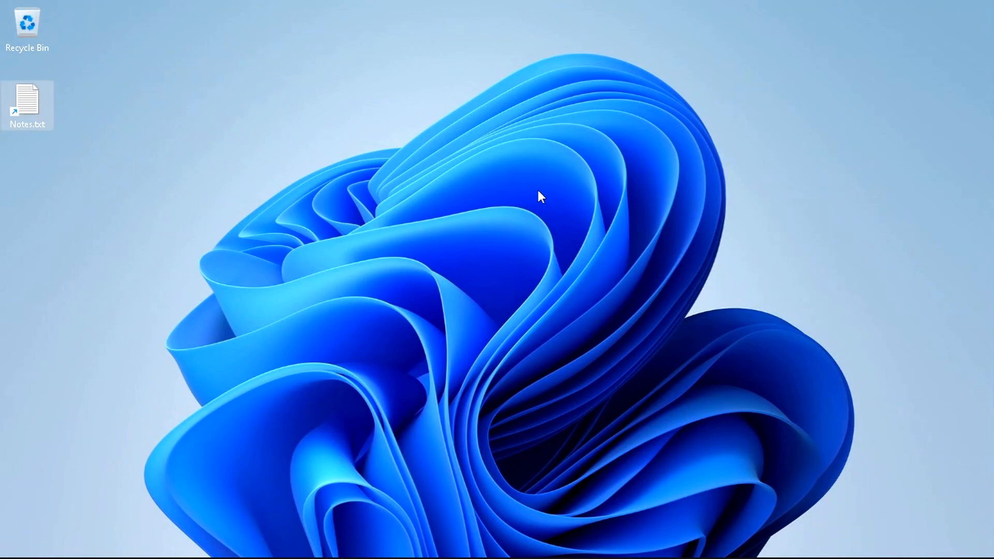
Open Windows Terminal as administrator.
mouse_move(601, 548)
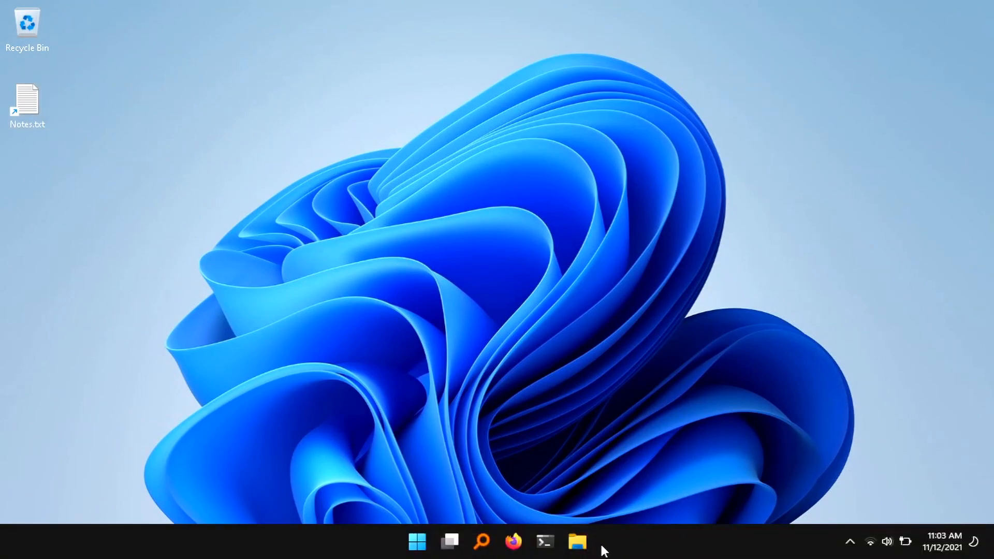
right_click(543, 543)
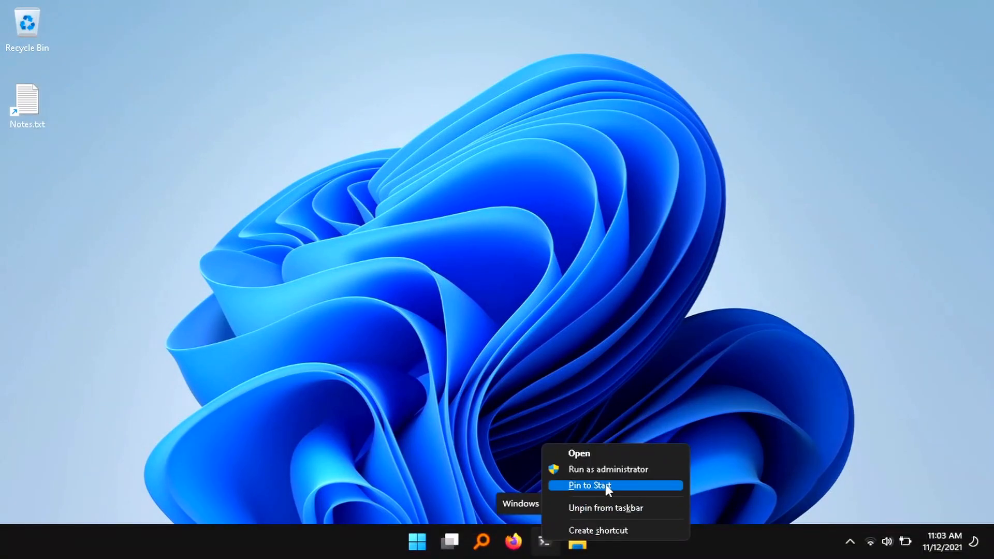
click(626, 469)
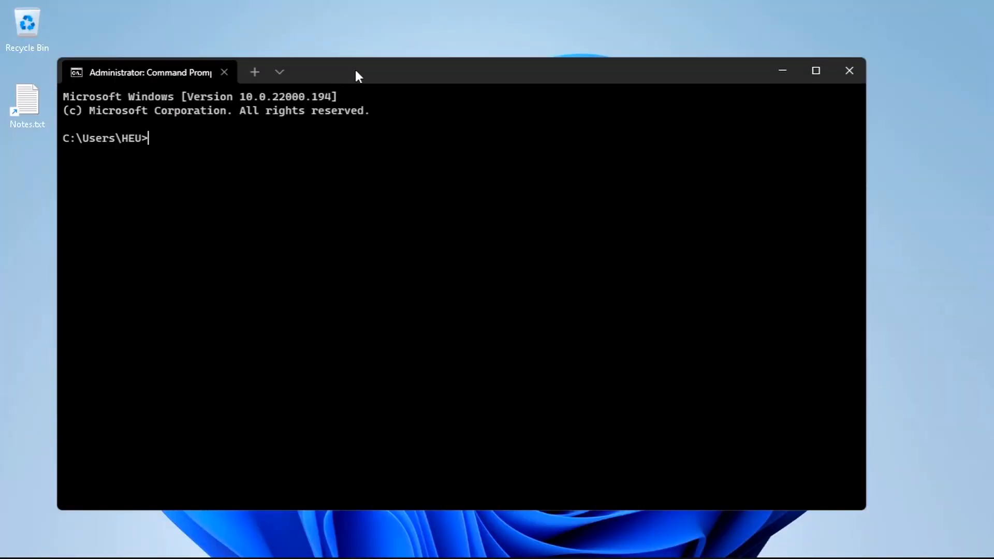
Search Chocolatey for the haxm package with "choco search haxm" and check the version offered.
text(choco search ha)
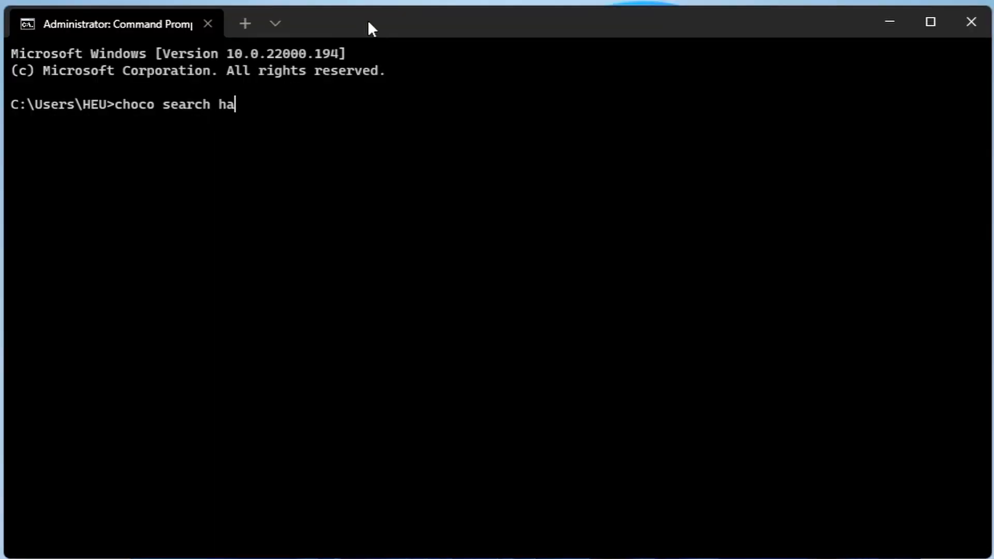
text(xm)
key(Return)
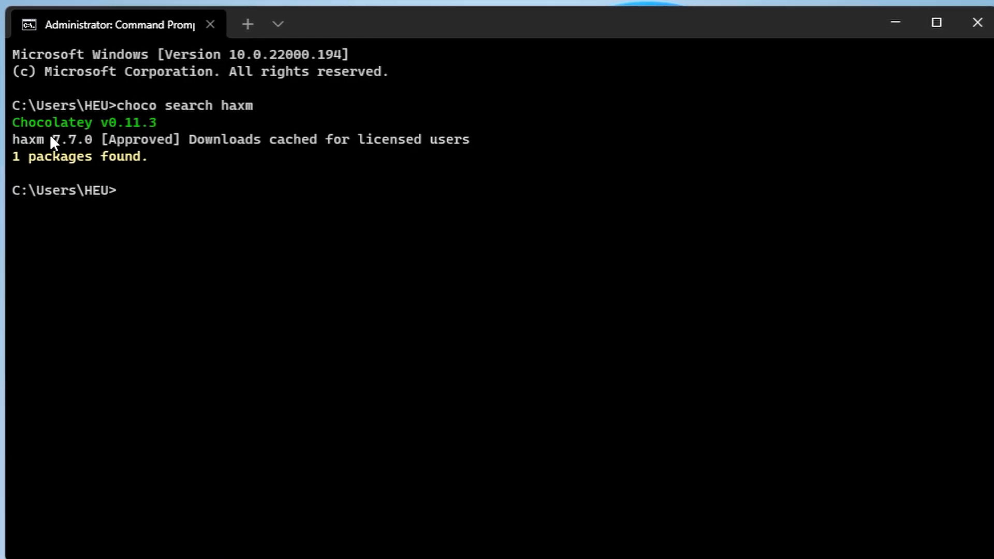
drag(46, 139, 106, 139)
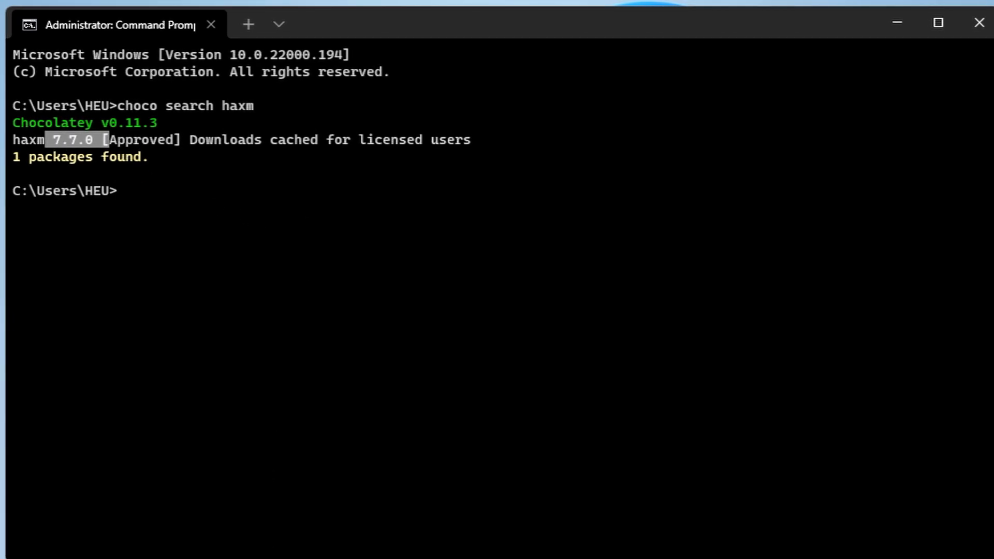
Install HAXM through Chocolatey with the command "choco install haxm /y".
text(choco ins)
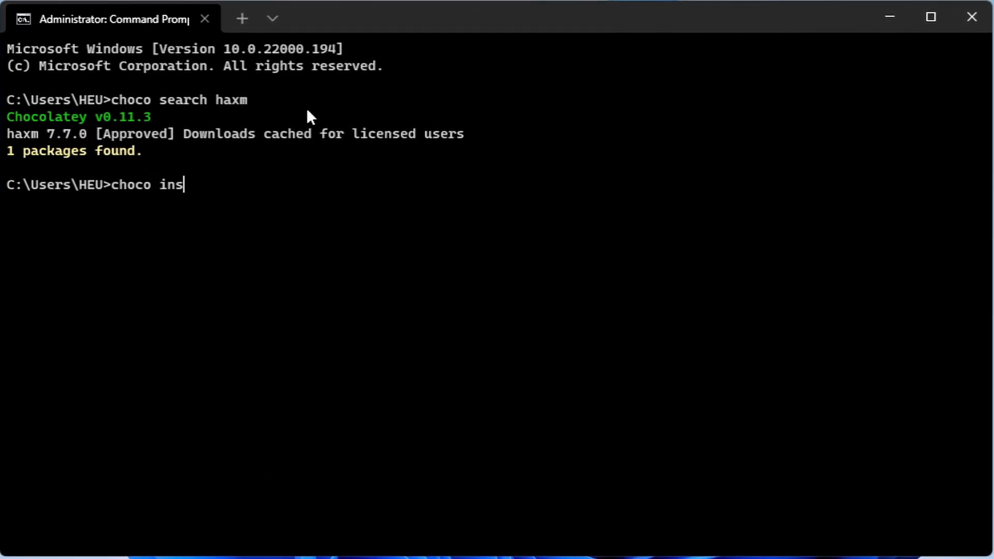
text(tall haxm)
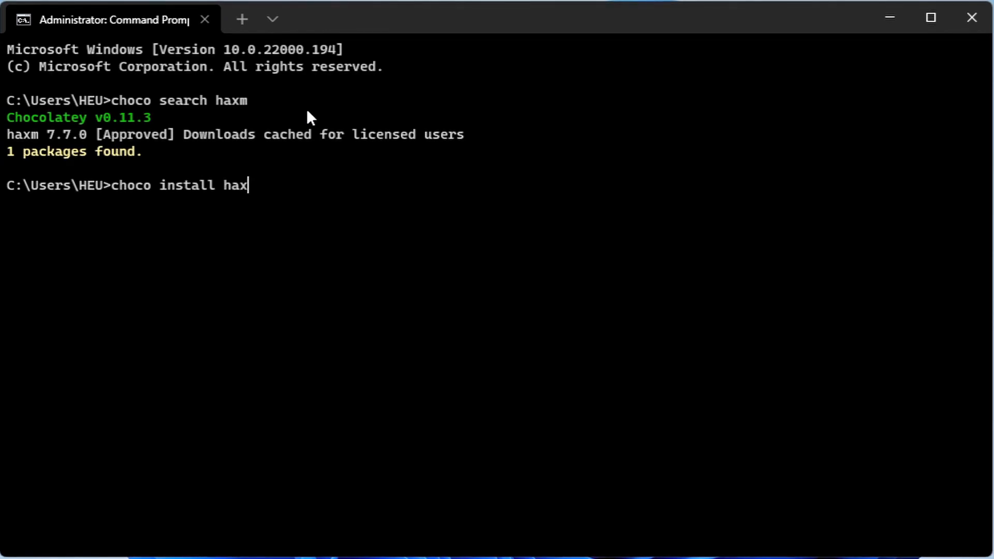
text( /y)
key(Return)
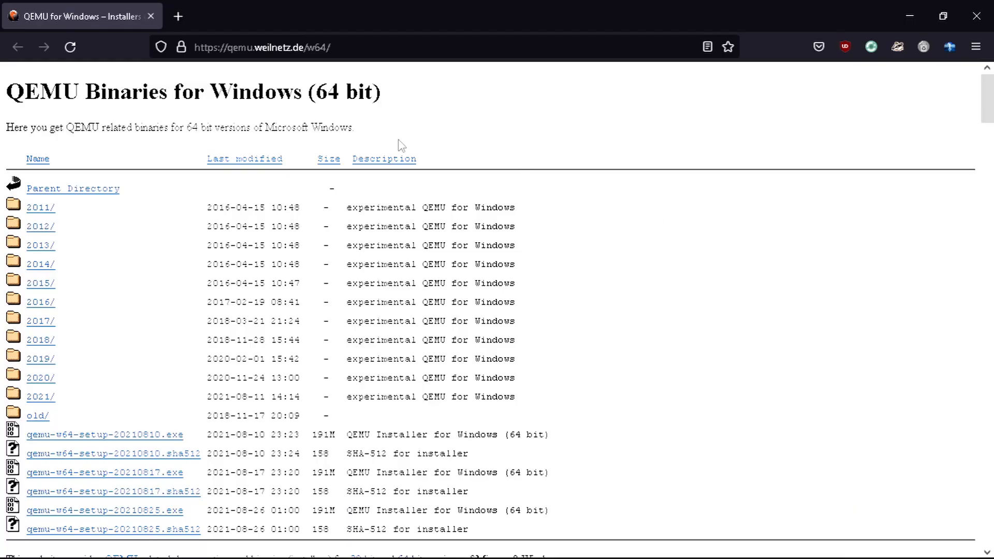
Examine the QEMU 64-bit Windows binaries page, including its installer list and the notice about experimental software.
drag(31, 93, 406, 98)
click(407, 98)
scroll(634, 171, down, 5)
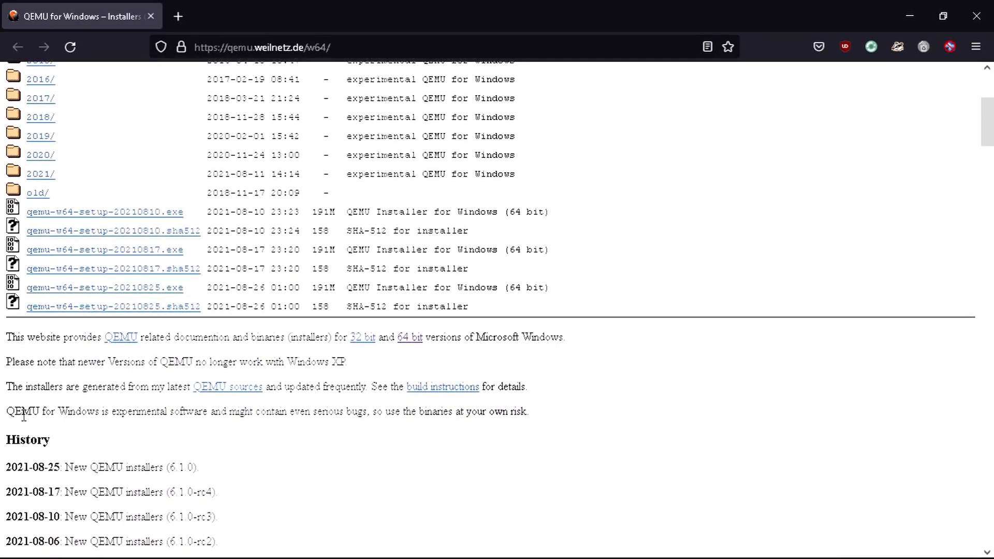
drag(1, 414, 542, 427)
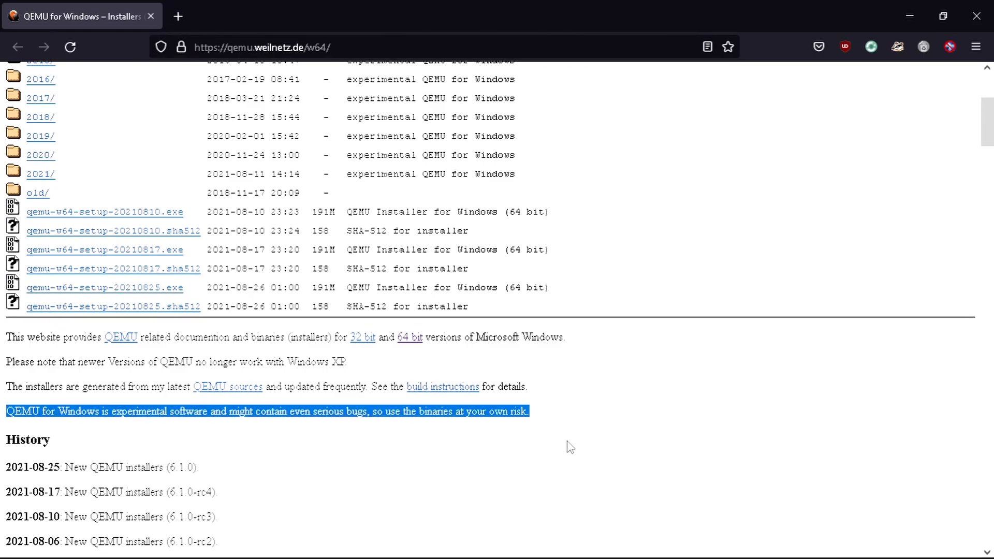
click(580, 396)
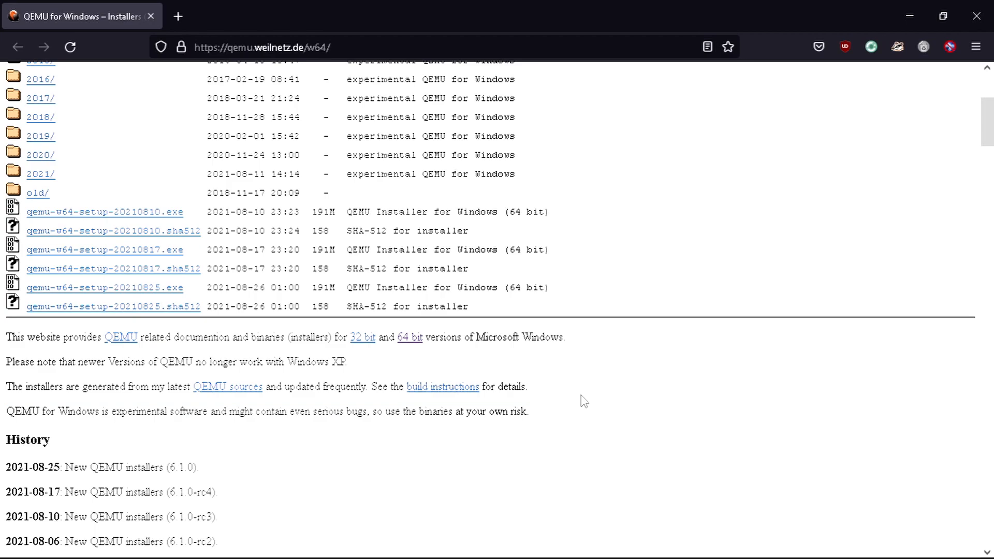
Check the 6.1.0 entry in the QEMU release history and the date of the qemu-w64-setup-20210825.exe installer.
drag(8, 464, 238, 462)
click(327, 481)
drag(218, 291, 263, 291)
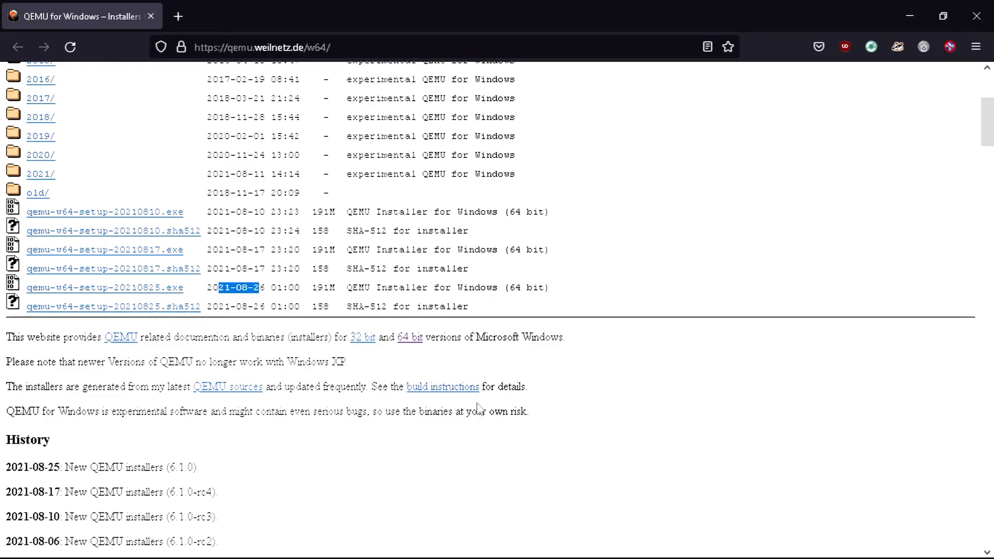
Switch to Windows Terminal, clear its output and search Chocolatey for QEMU with "choco search qemu".
key(alt+Tab)
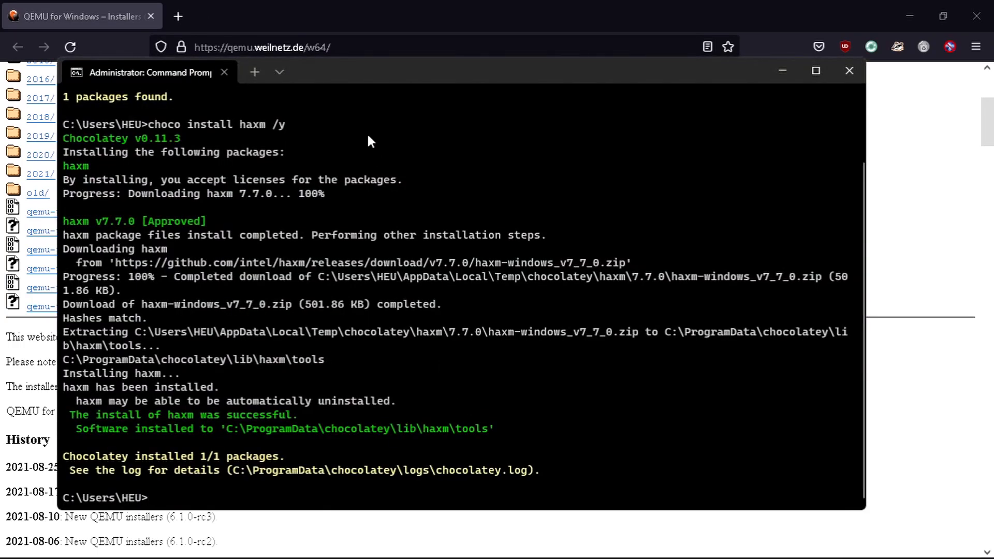
text(cls)
key(Return)
text(choco search )
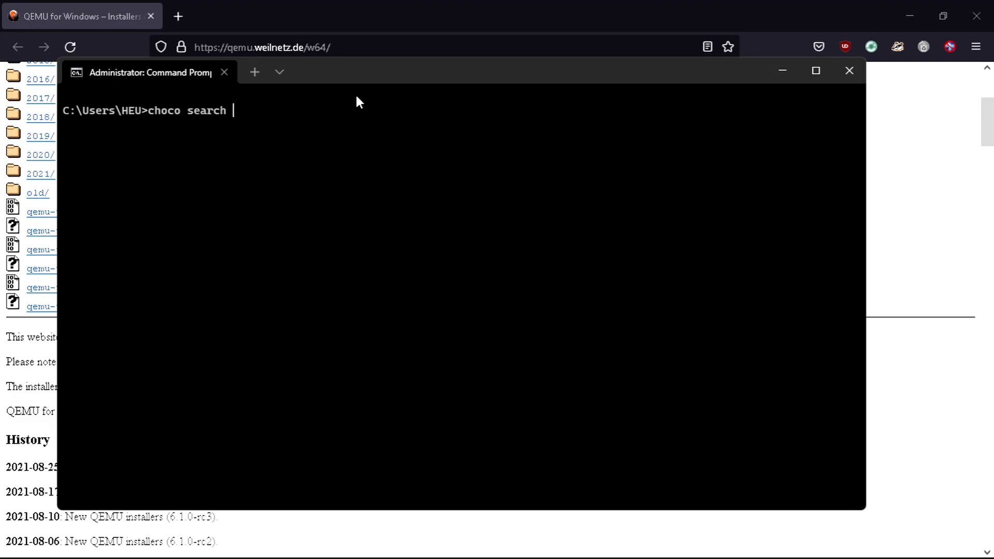
text(qemu)
key(Return)
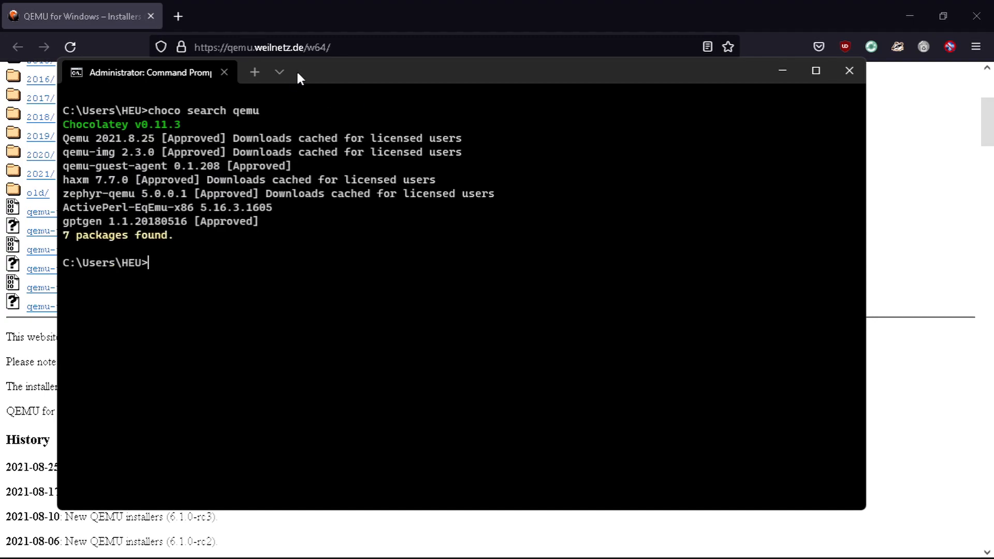
Install QEMU through Chocolatey with the command "choco install Qemu /y".
text(choco insat)
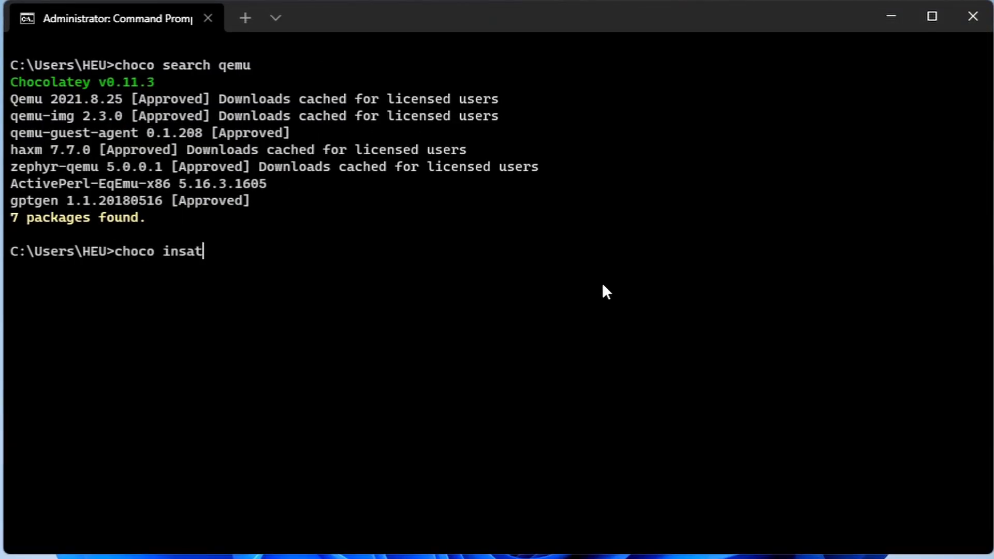
key(BackSpace)
text(tall )
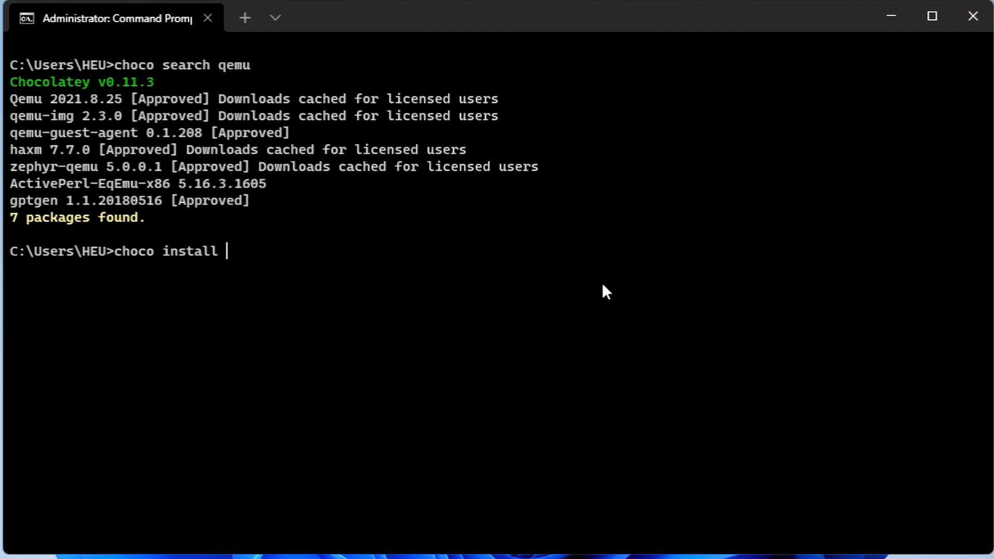
text(Qemu)
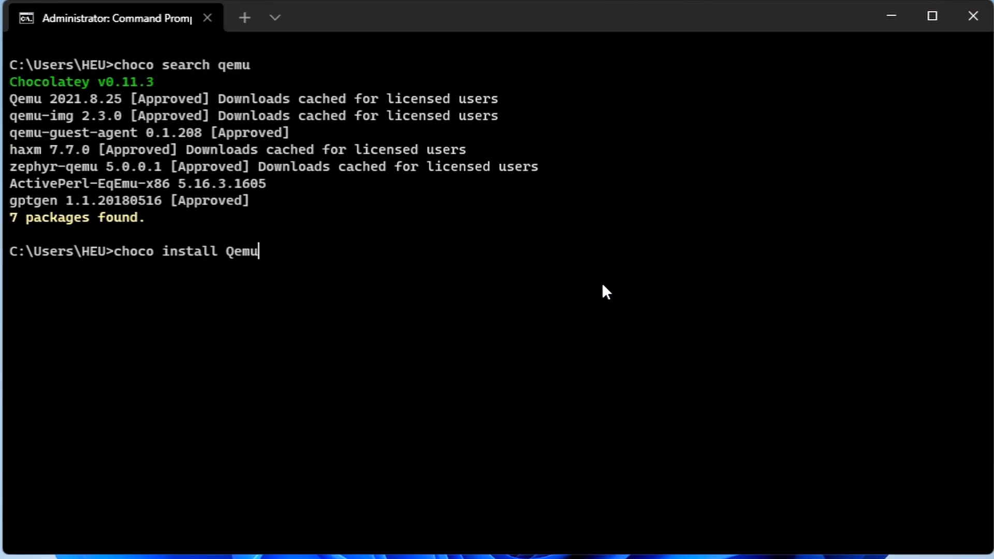
text( /y)
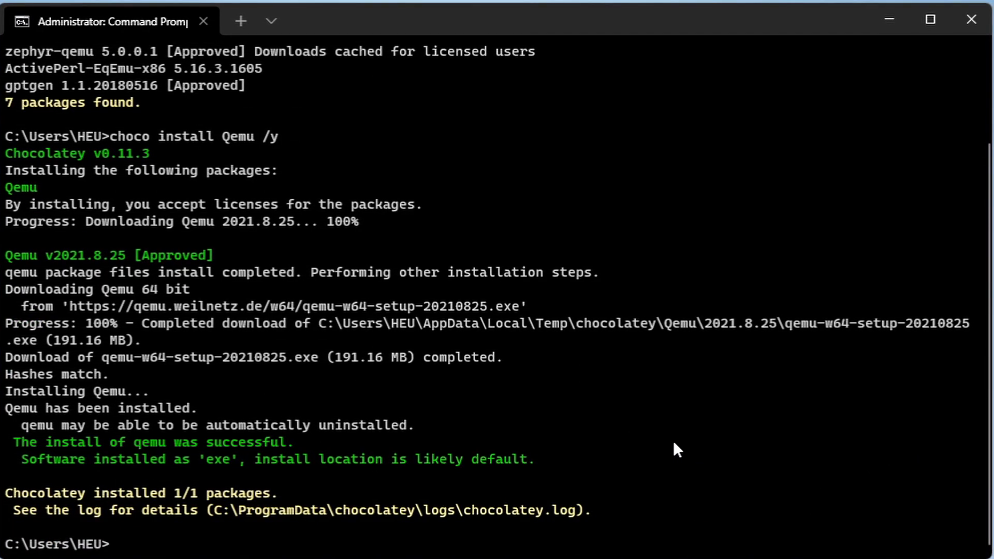
Bring up the Restart option among the Windows power choices and stop the running screen recording.
key(super+x)
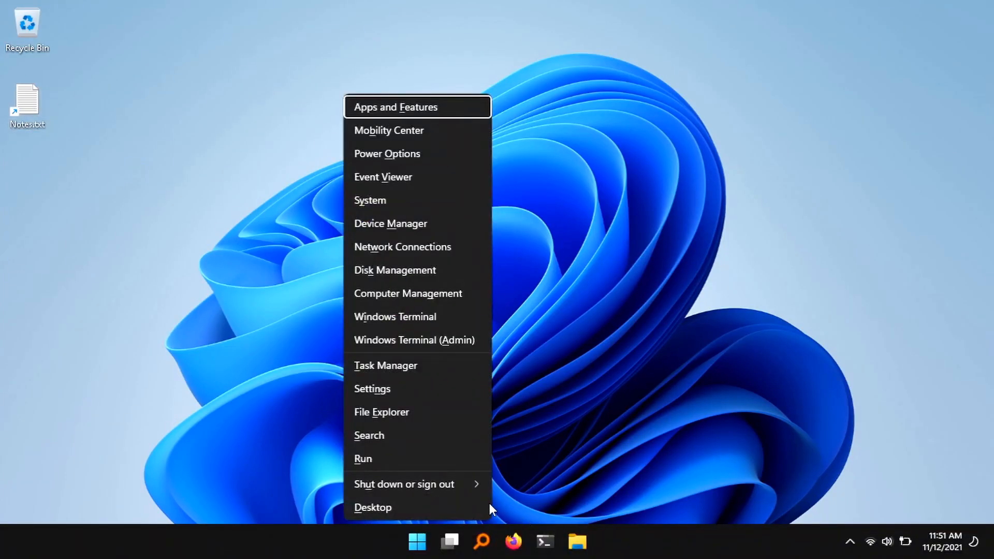
mouse_move(470, 482)
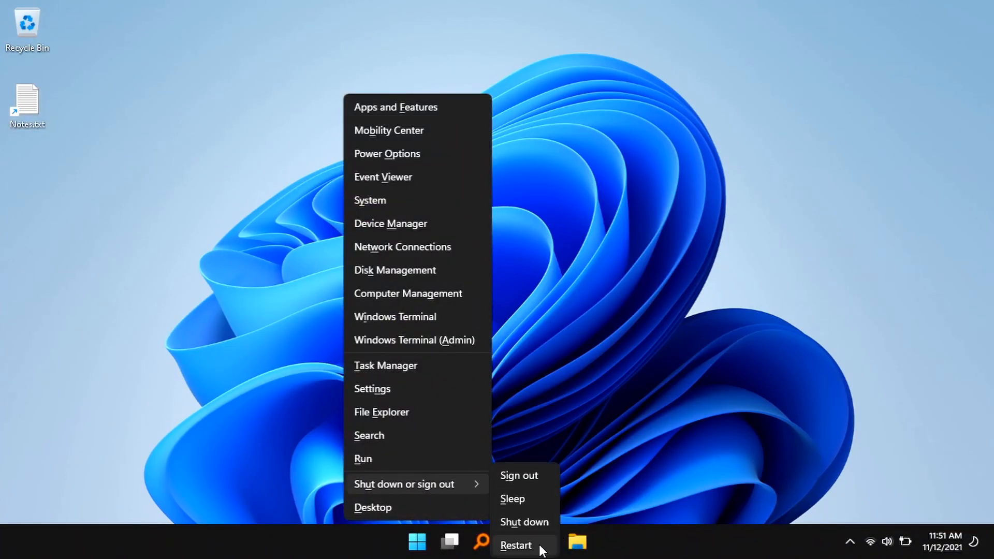
click(851, 540)
right_click(851, 500)
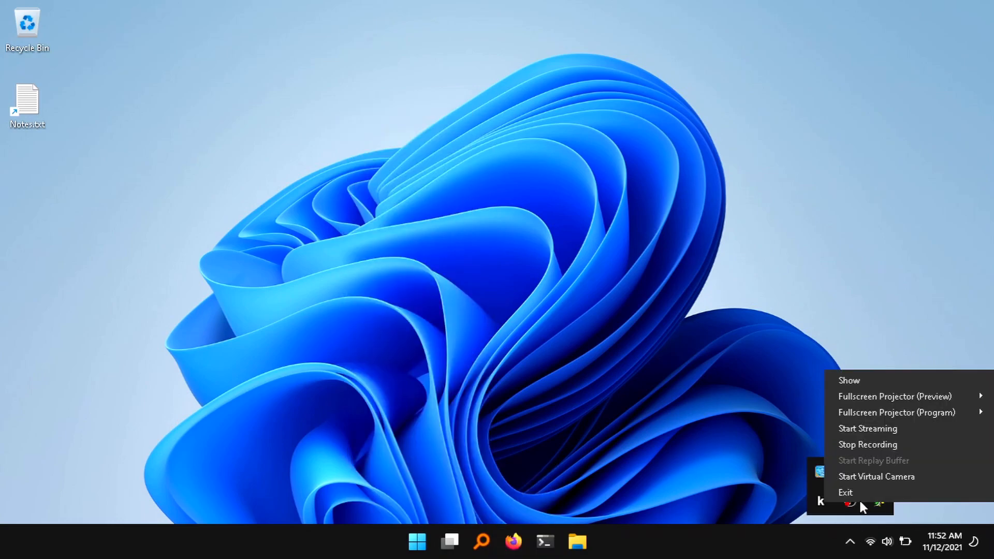
click(874, 440)
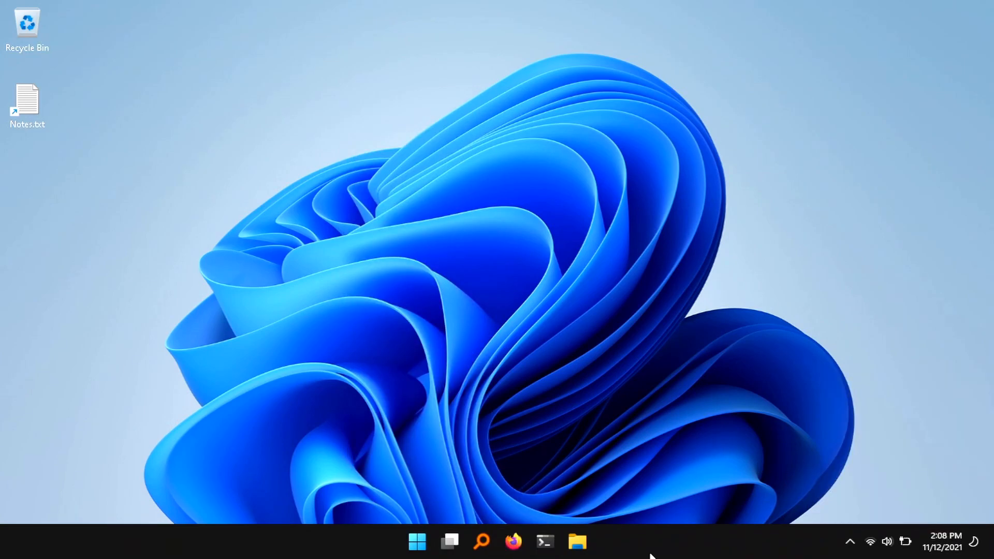
Open Windows Terminal as administrator and reposition its window.
right_click(551, 547)
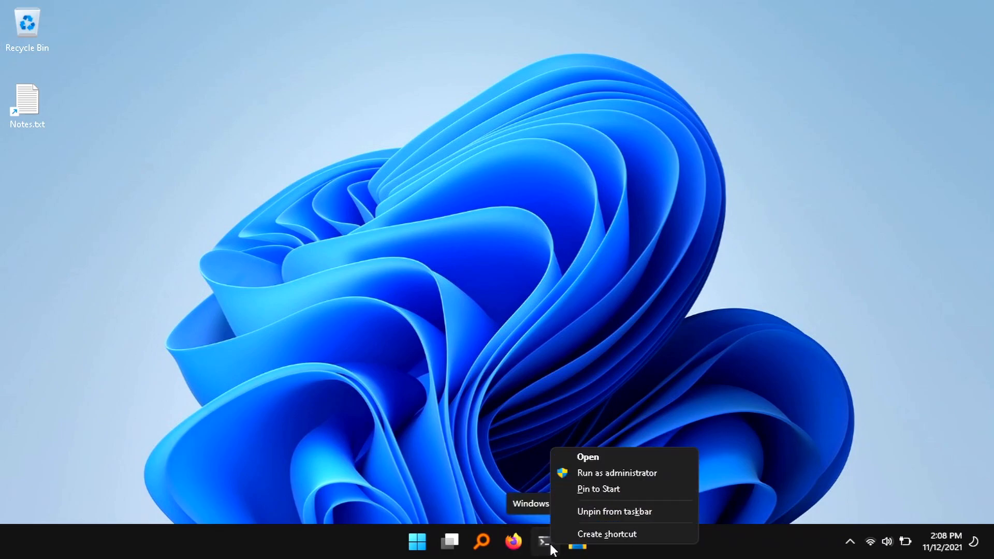
click(653, 474)
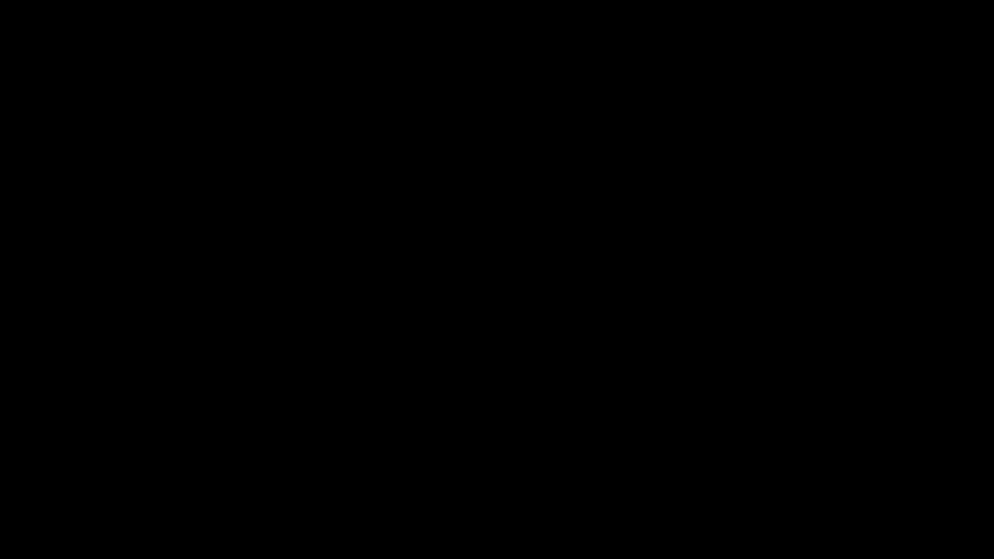
drag(458, 146, 446, 67)
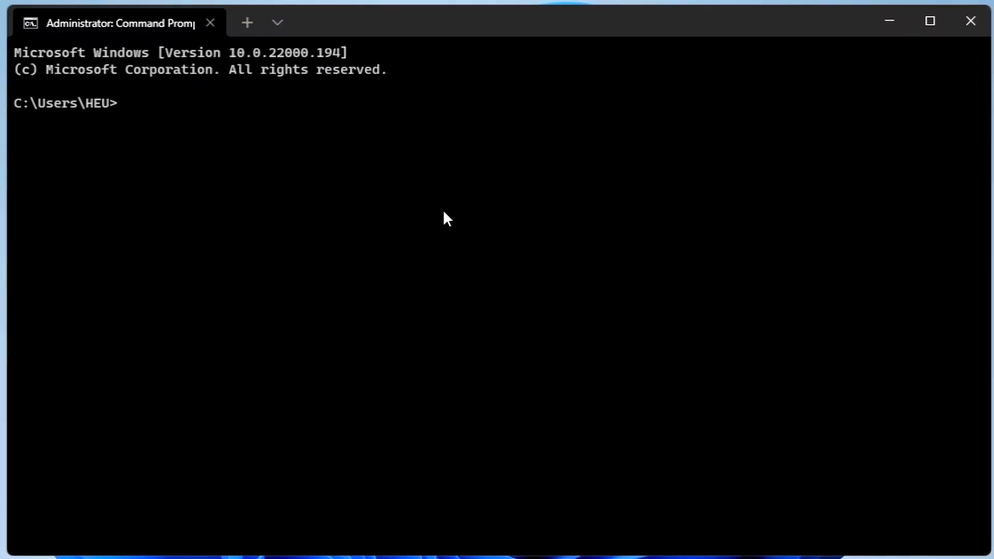
Query the state of the HAXM service with the command "sc query intelhaxm".
text(sc query)
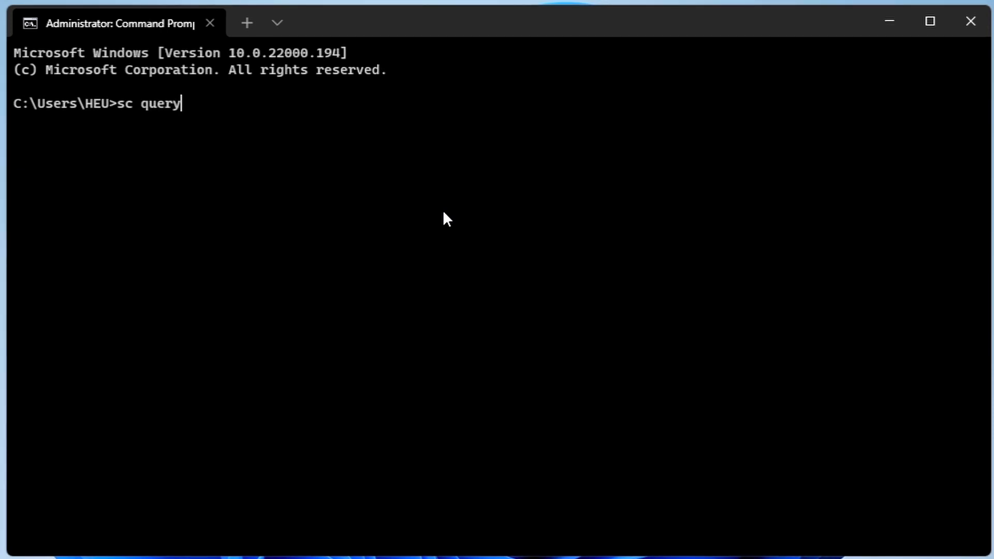
text( intelh)
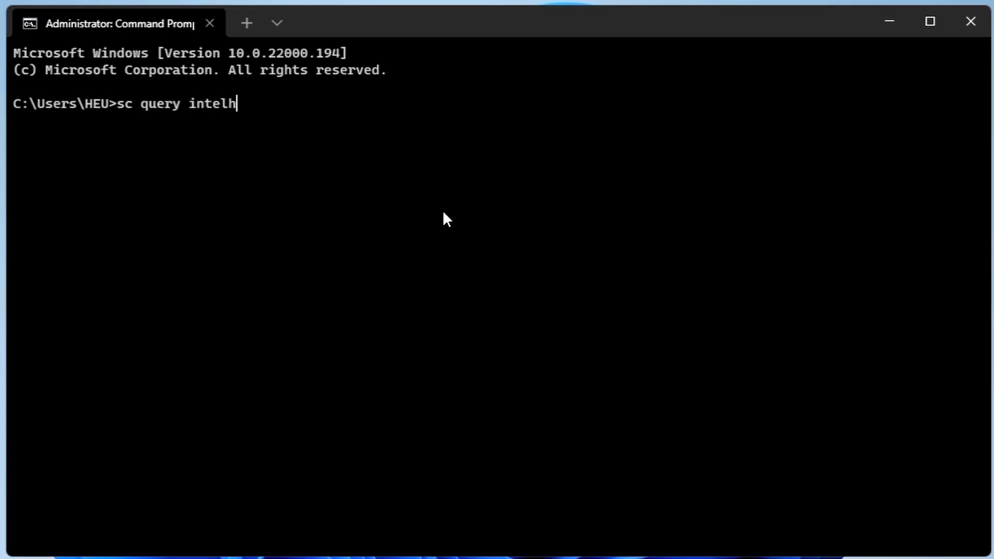
text(ax)
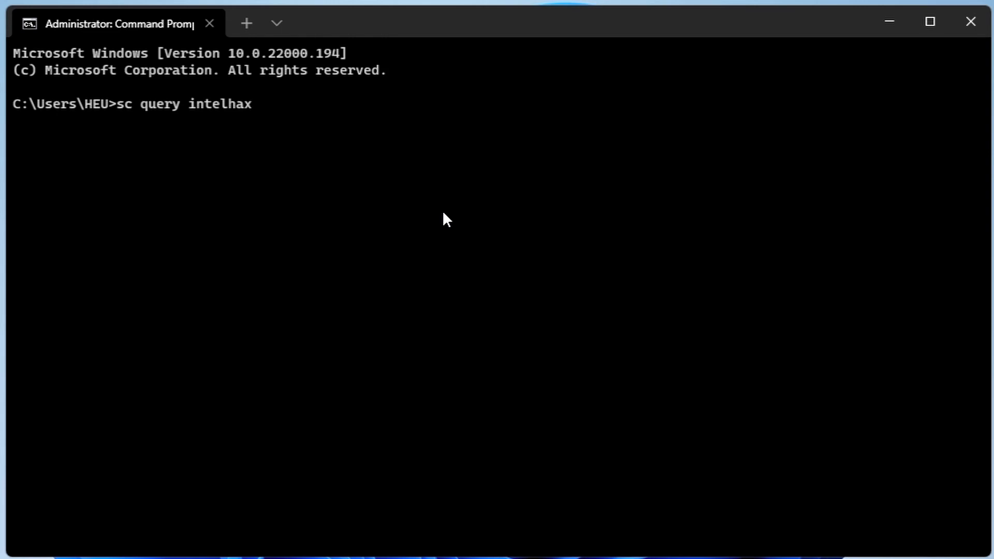
text(m)
key(Return)
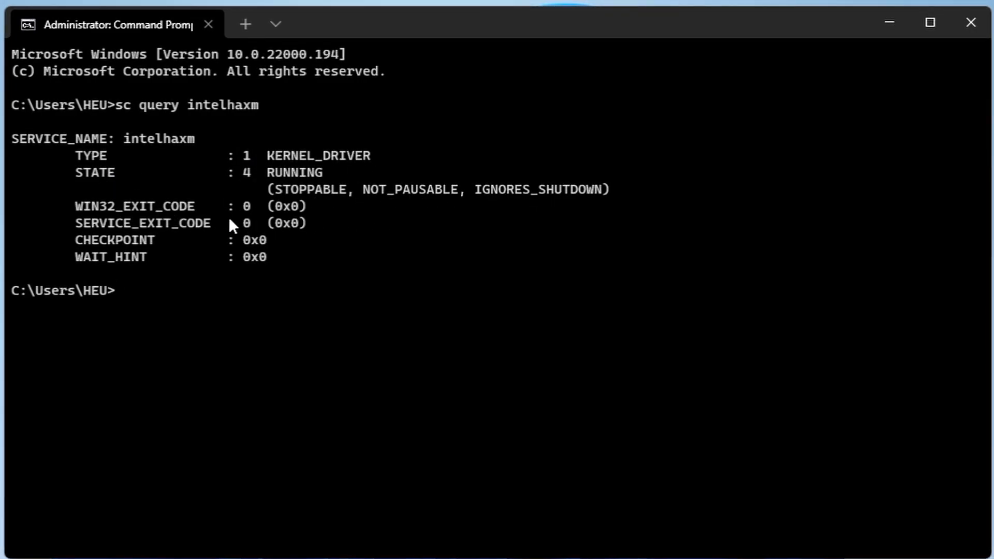
Close the terminal session with the "exit" command.
text(ex)
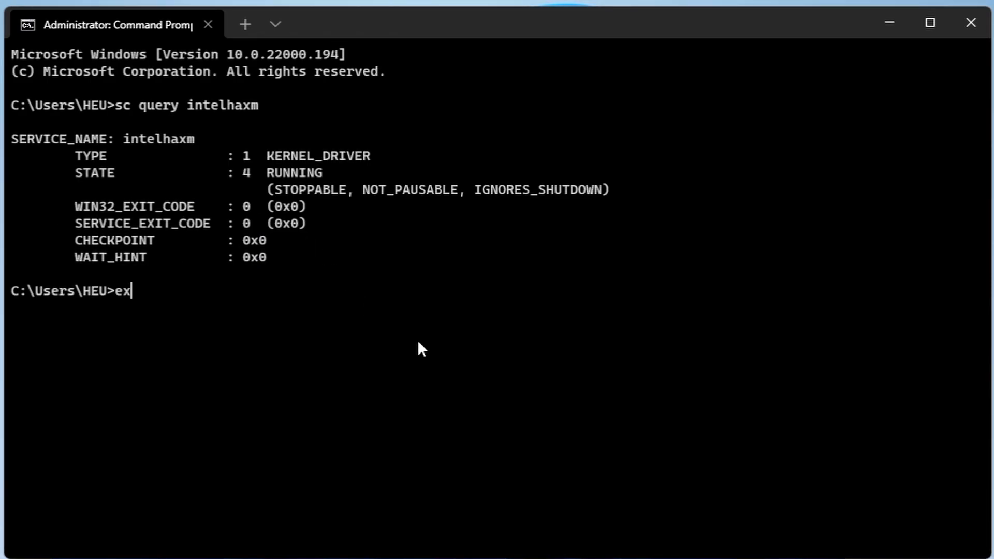
text(it)
key(Return)
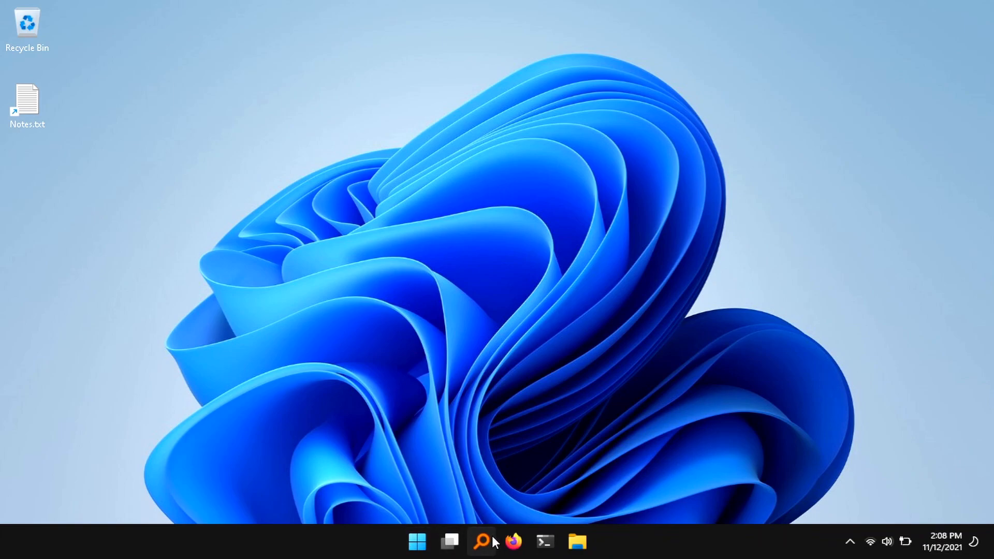
Switch to Firefox, review the QtEmu README on GitLab and download the QtEmu installer for Windows x86_64.
click(514, 542)
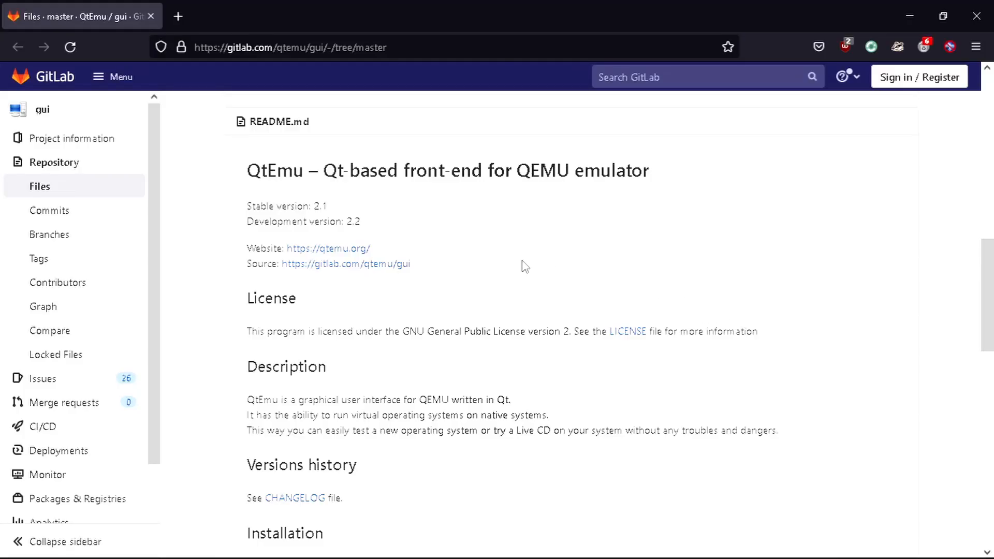
drag(248, 206, 341, 210)
drag(260, 222, 366, 227)
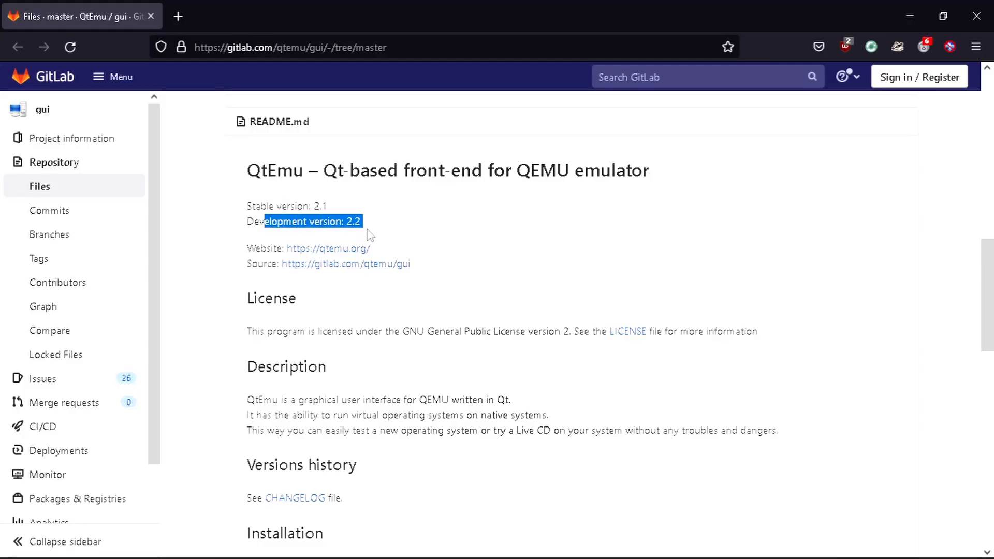
scroll(708, 300, down, 3)
scroll(708, 299, down, 5)
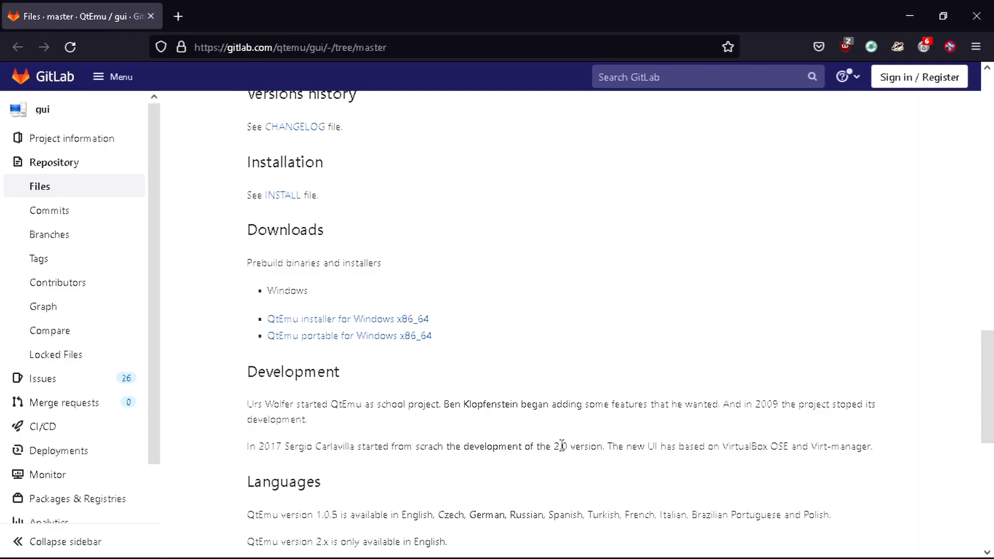
drag(809, 448, 916, 451)
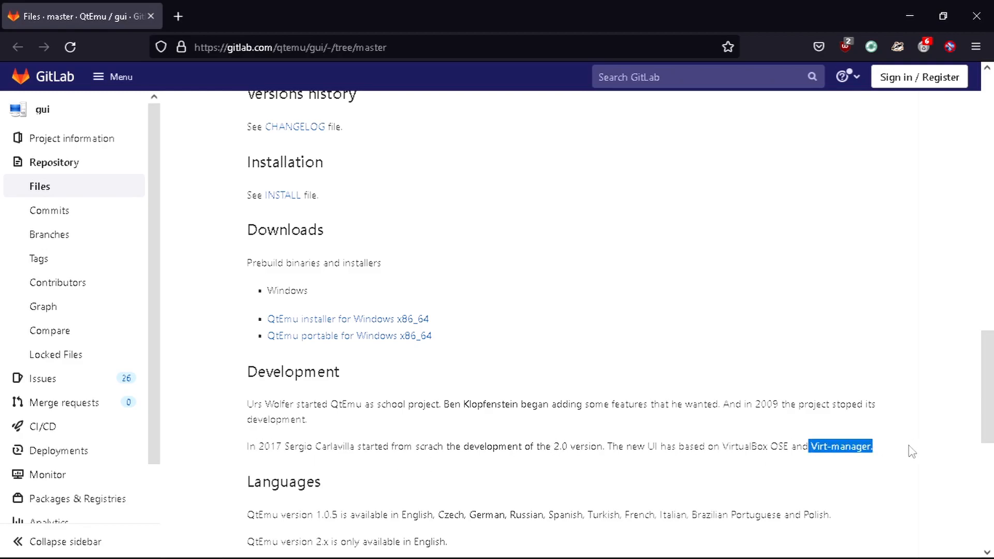
scroll(672, 392, down, 2)
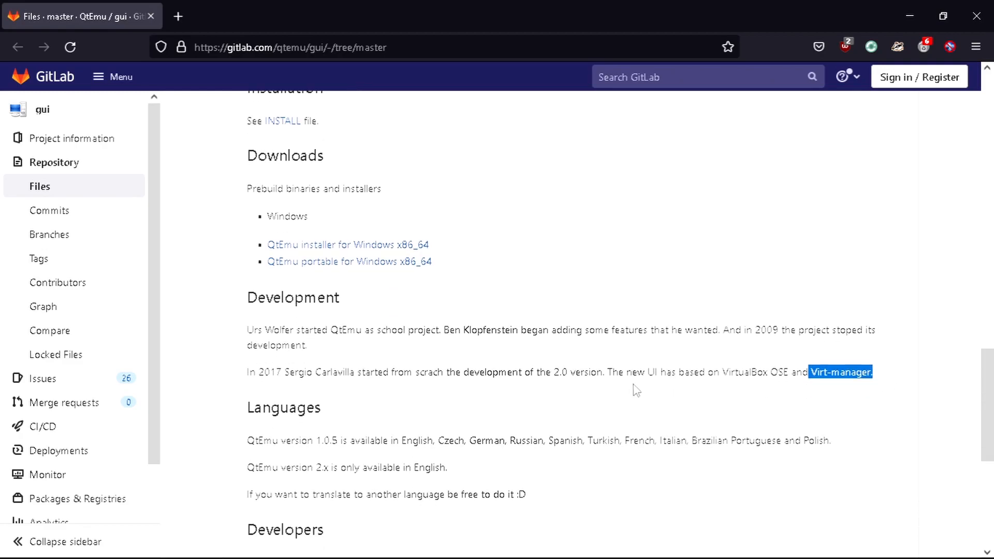
click(381, 252)
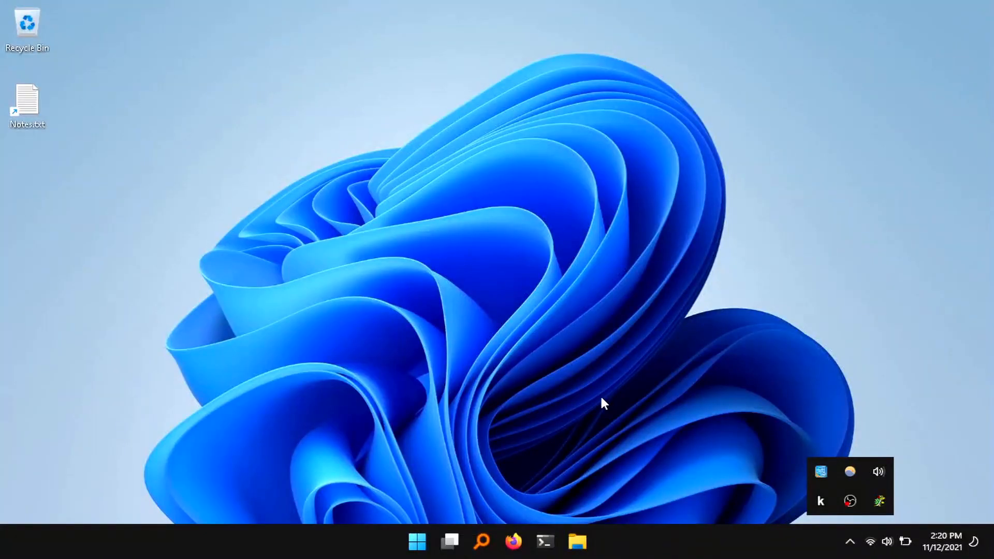
Open File Explorer and run qtemu_setup_x86_64.exe from Local Disk (F:).
click(602, 397)
mouse_move(569, 558)
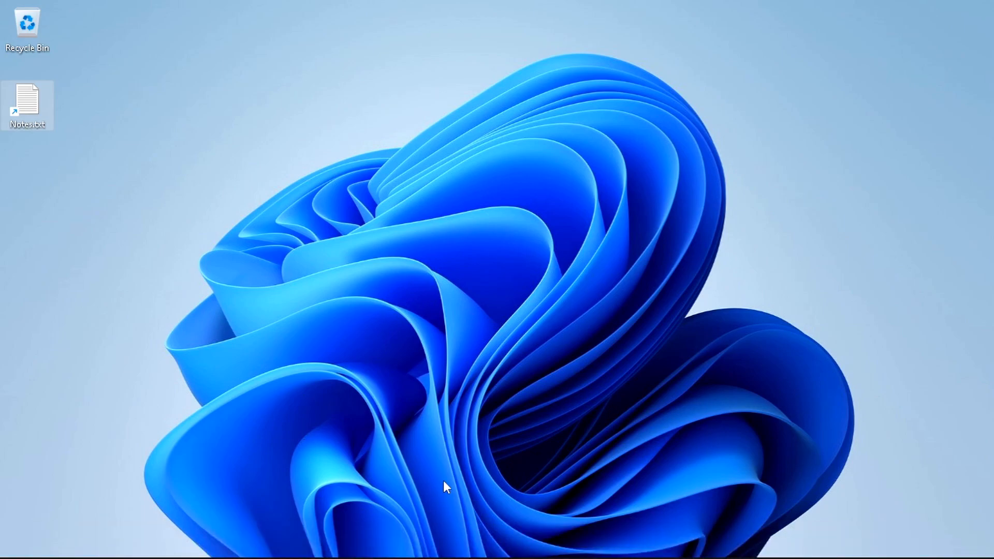
key(super+e)
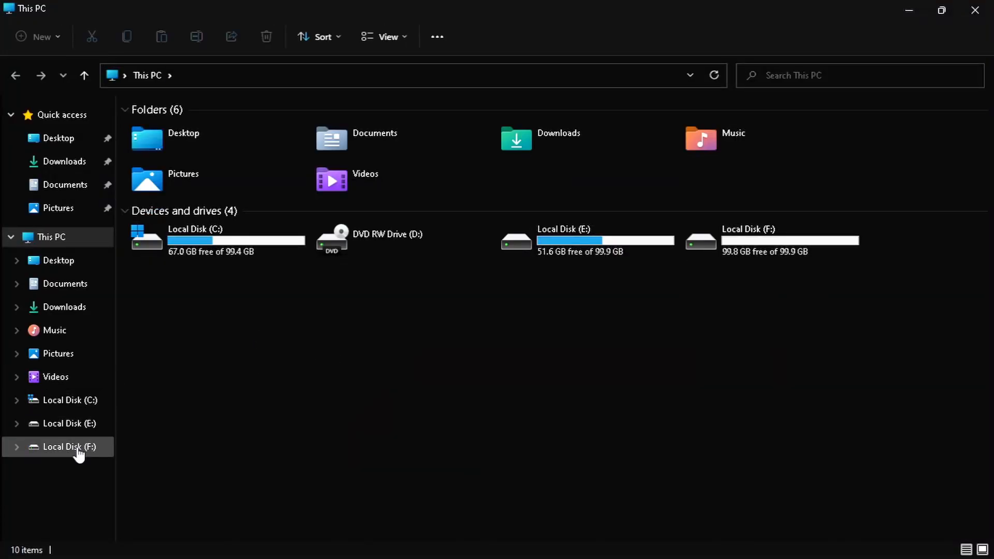
click(78, 453)
click(205, 132)
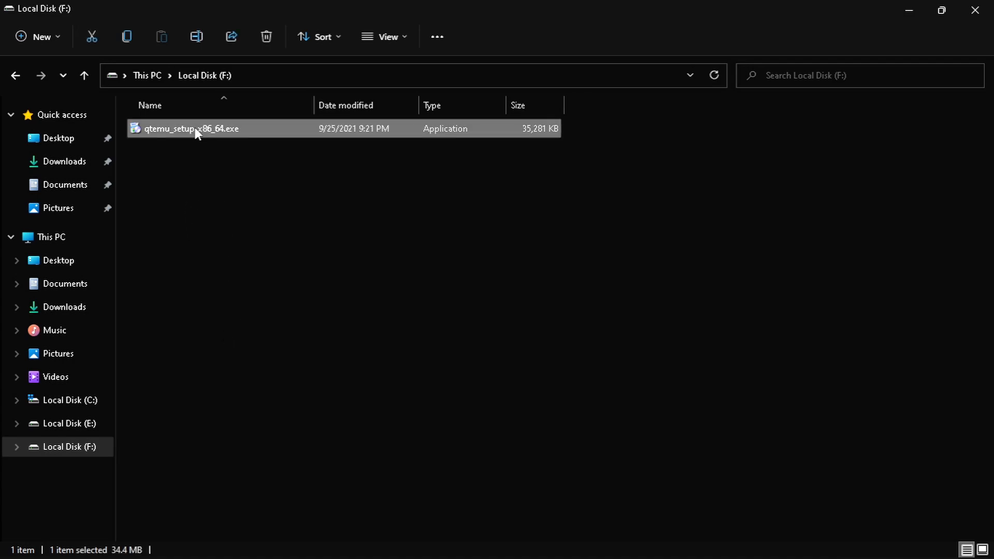
double_click(194, 128)
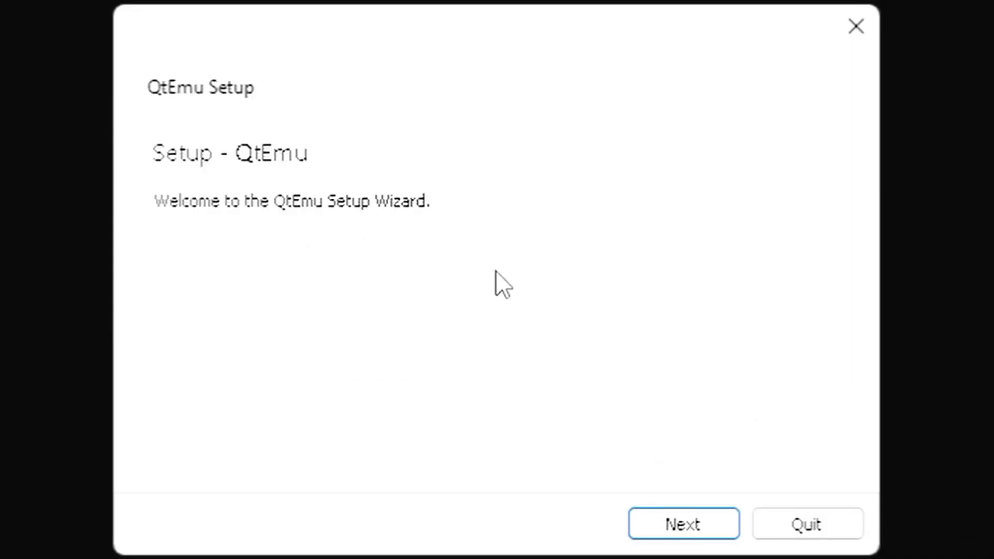
Advance QtEmu Setup to the license agreement, keeping the installation folder C:\QtEmu and the QtEmu component selected.
click(682, 517)
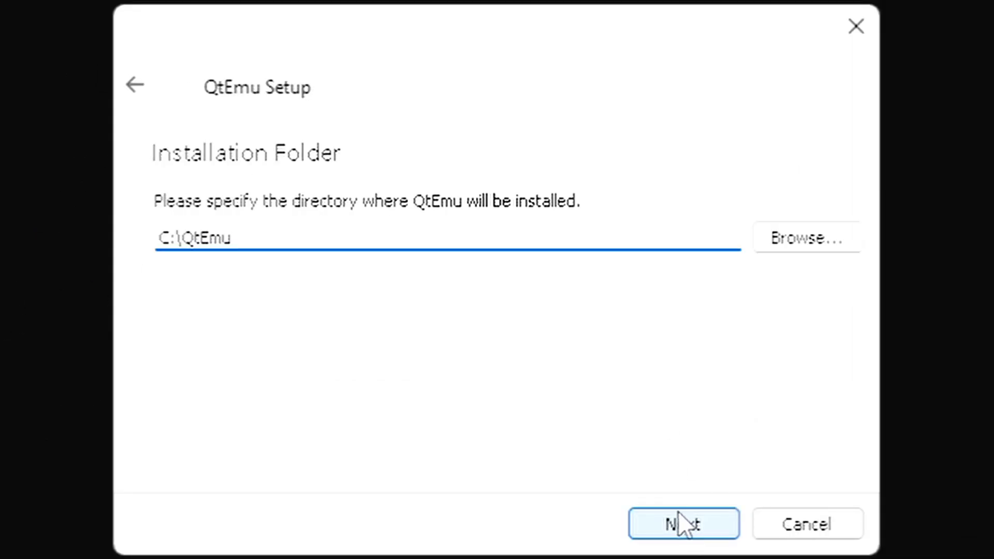
click(679, 526)
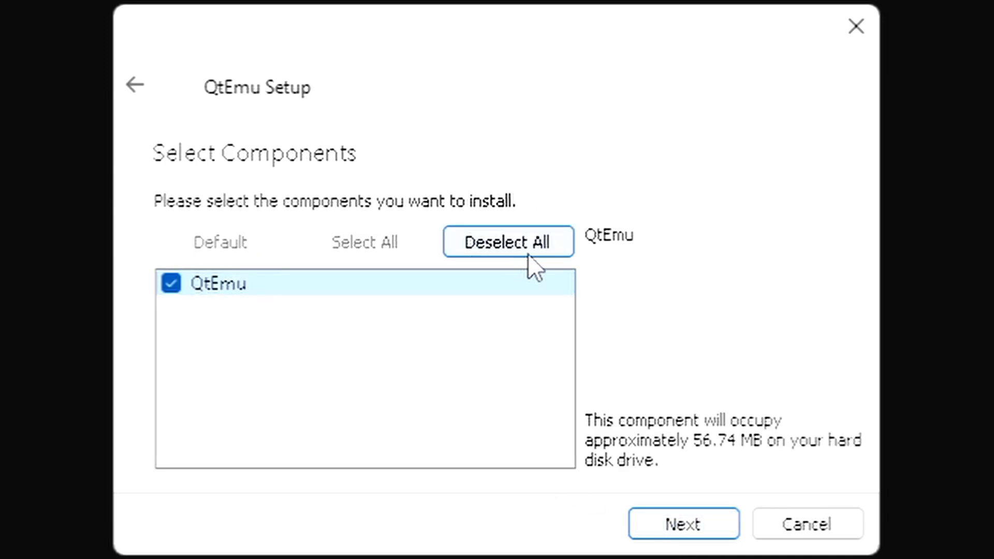
click(675, 530)
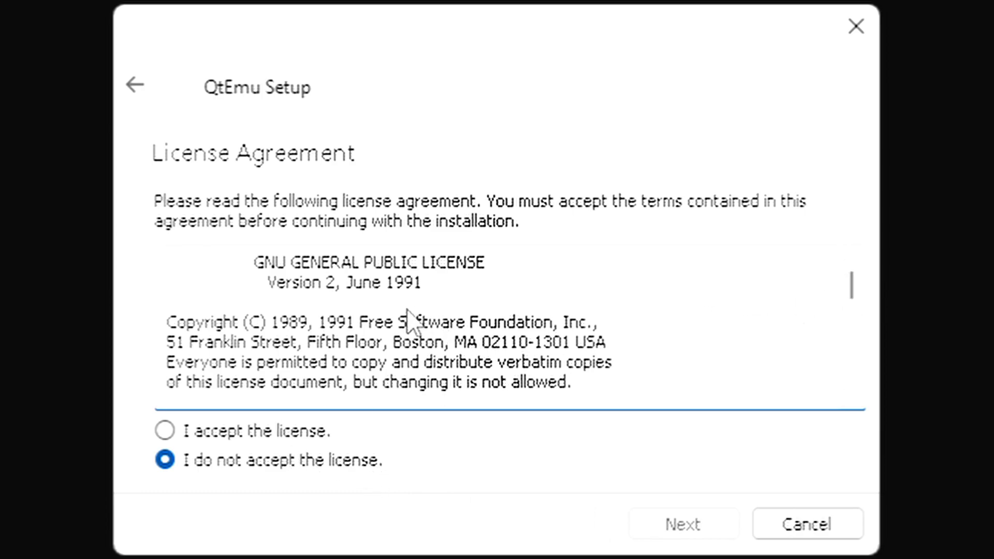
drag(357, 324, 571, 328)
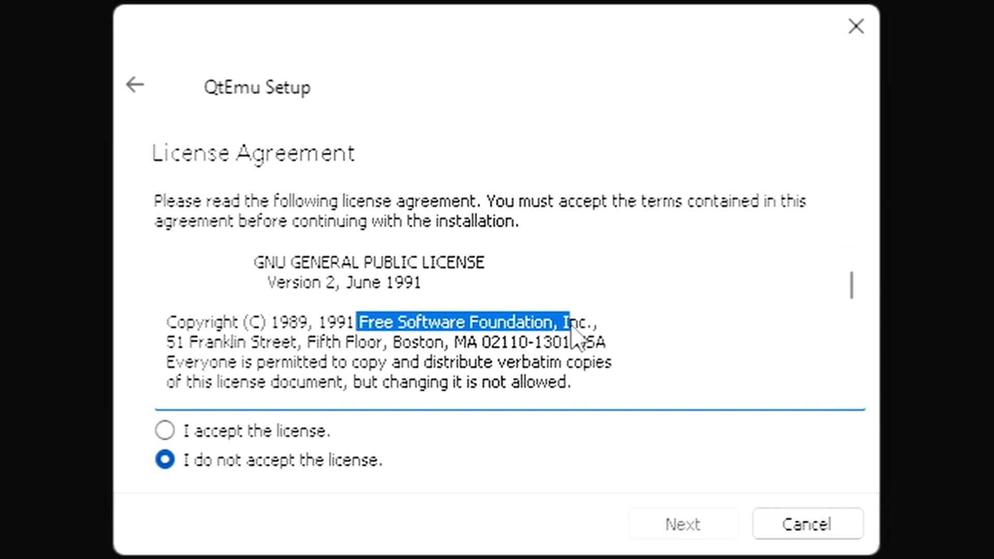
Read through and accept the license agreement, keep QtEmu as the Start Menu folder, and start the installation.
drag(851, 290, 842, 412)
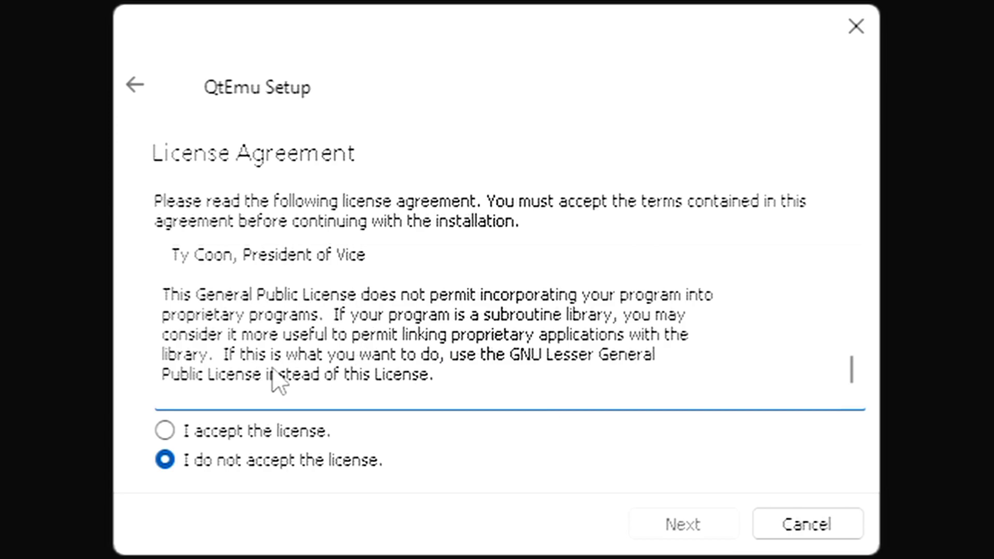
click(236, 432)
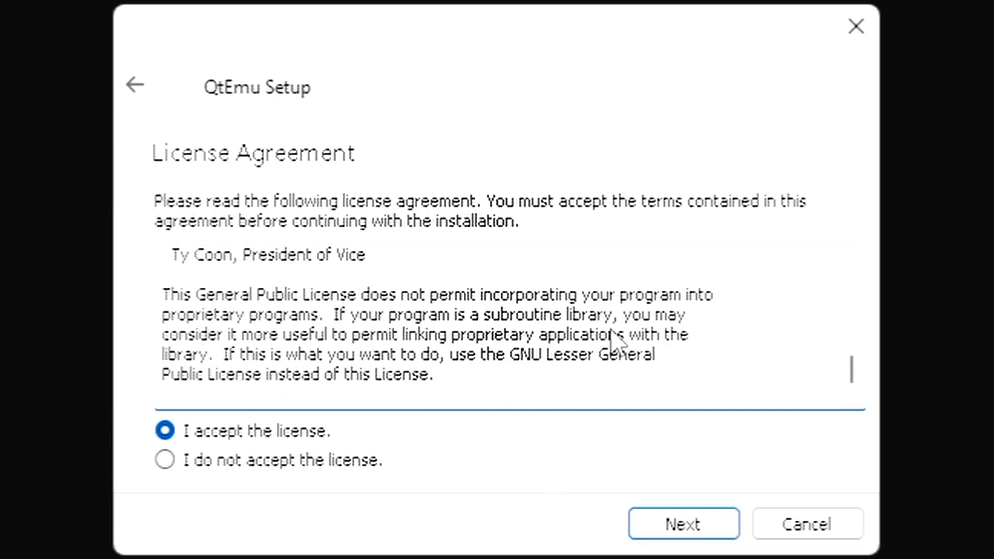
click(685, 525)
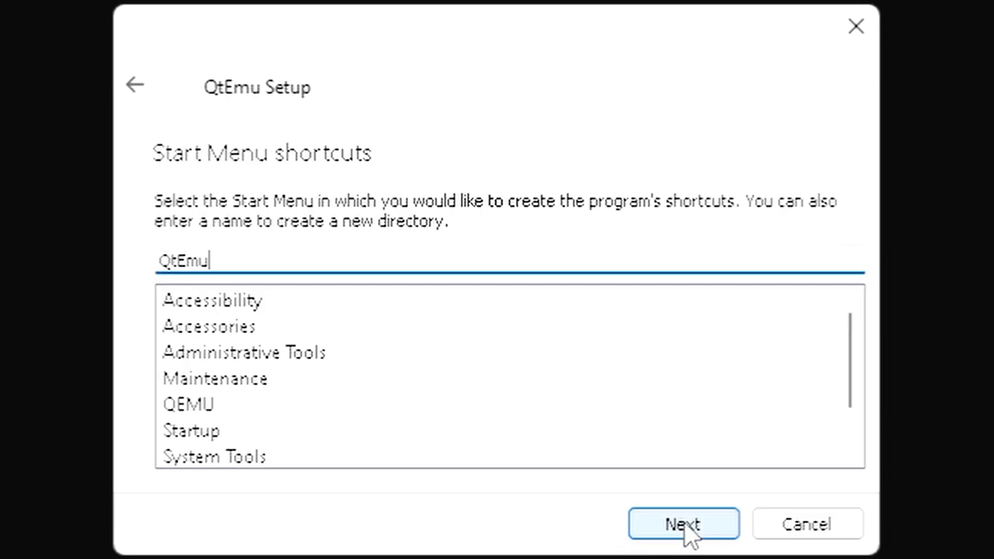
click(684, 525)
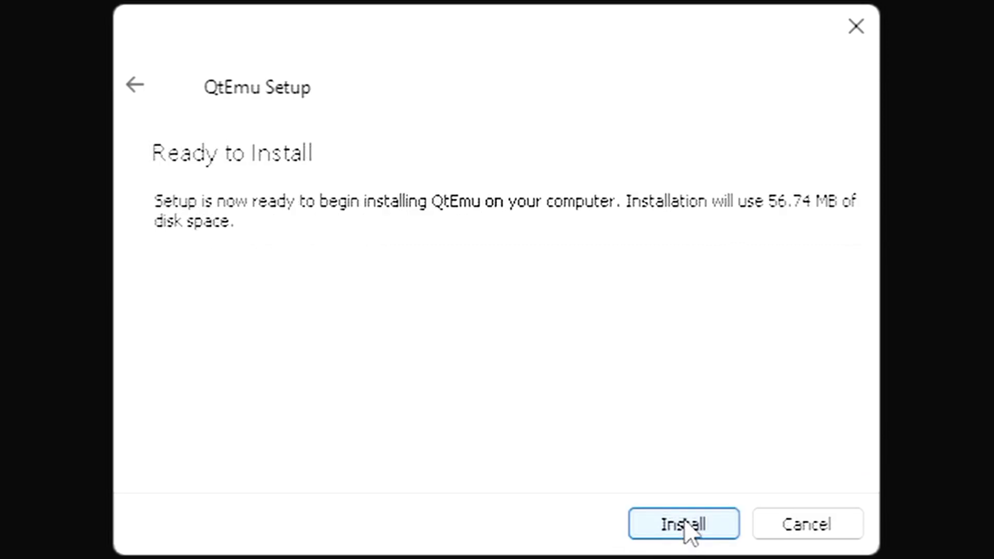
click(685, 524)
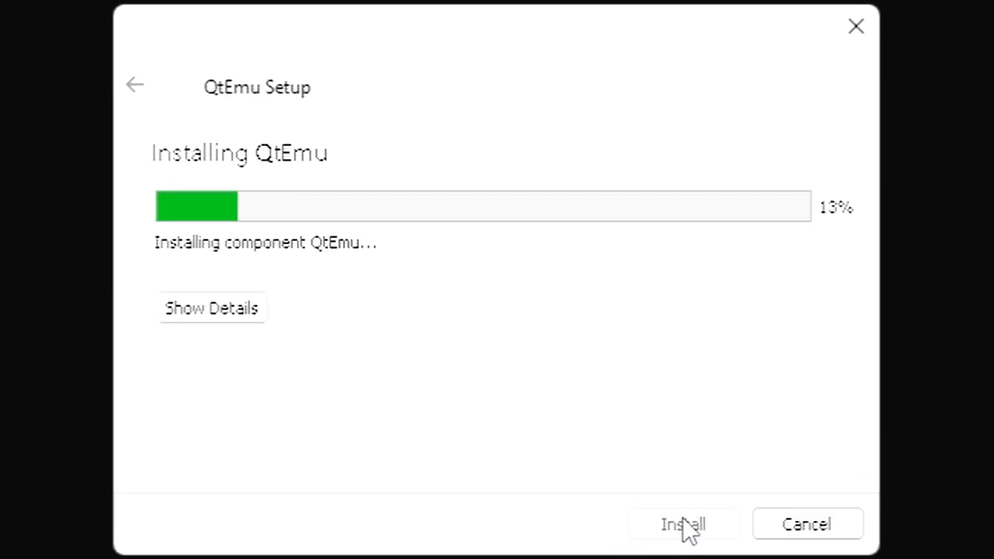
Review the installation details, finish QtEmu Setup and close the File Explorer window.
click(211, 317)
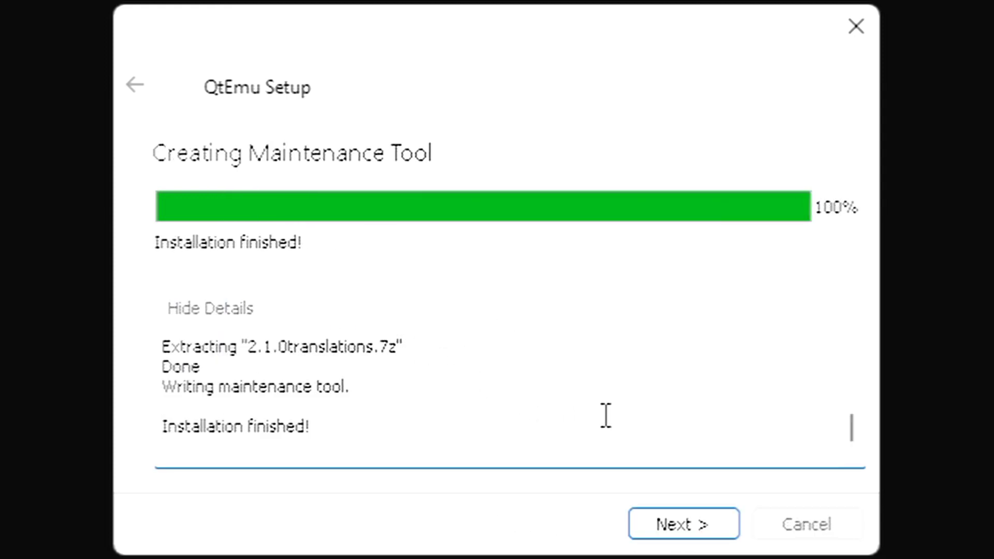
scroll(606, 416, up, 10)
scroll(615, 418, down, 1)
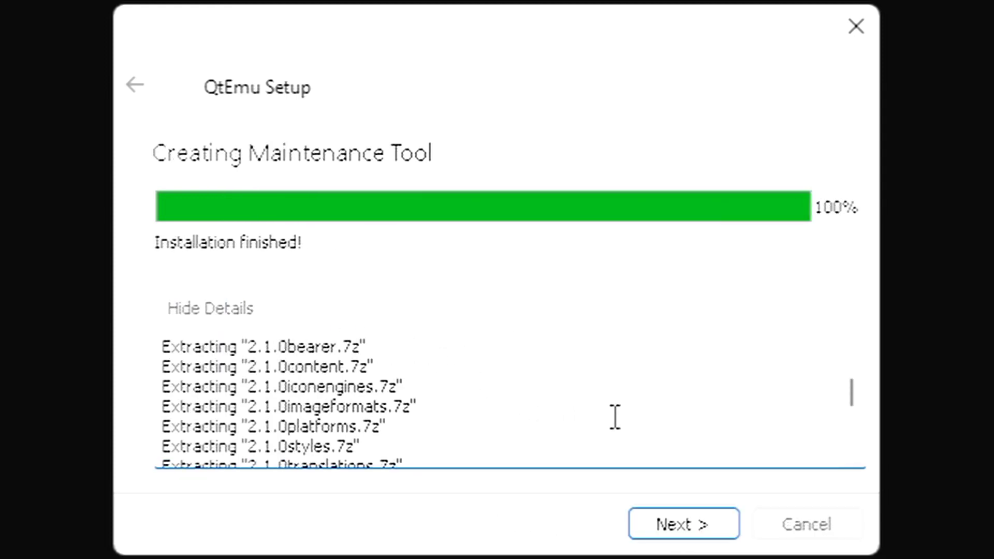
scroll(614, 417, down, 3)
click(704, 536)
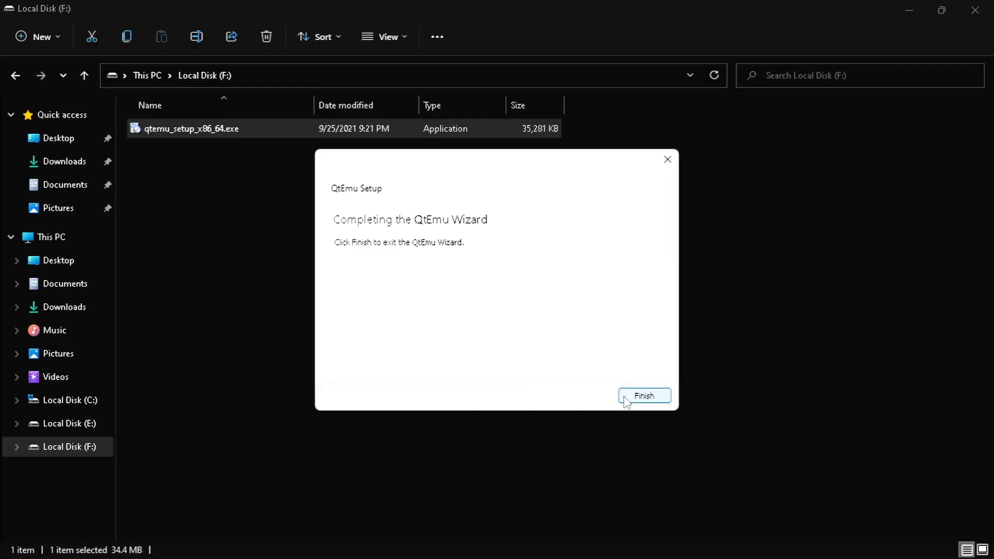
click(782, 529)
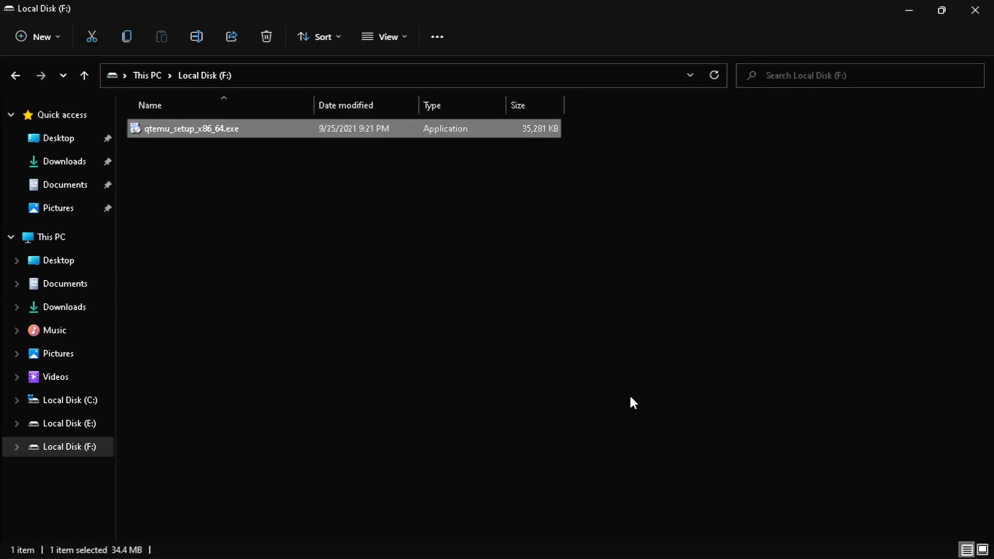
click(974, 10)
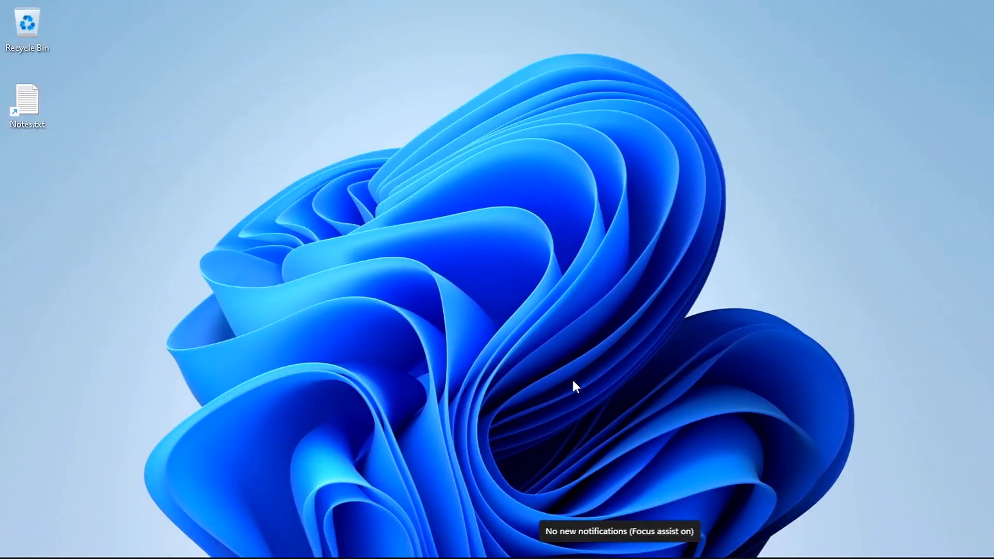
Launch QtEmu through the Keypirinha launcher by searching for "q".
key(ctrl+super+k)
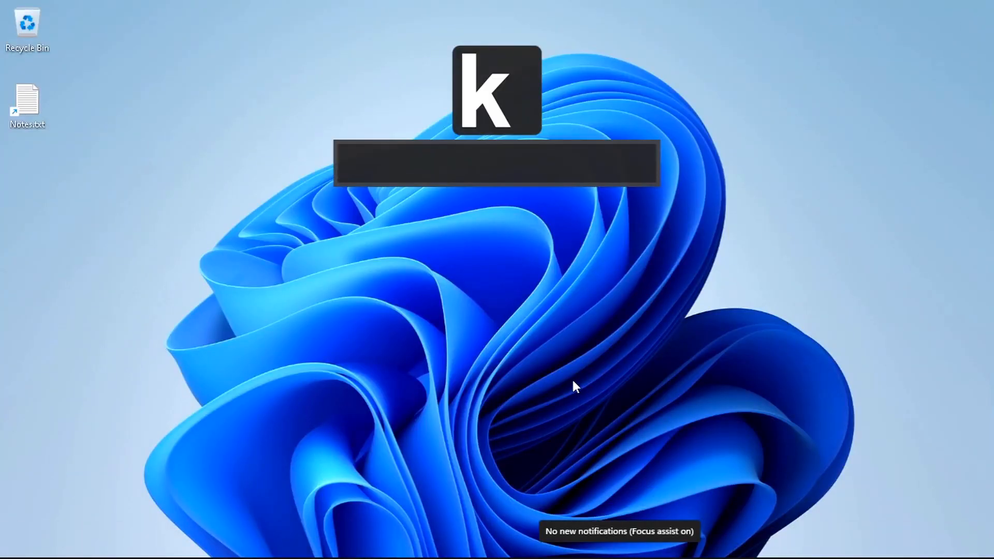
text(q)
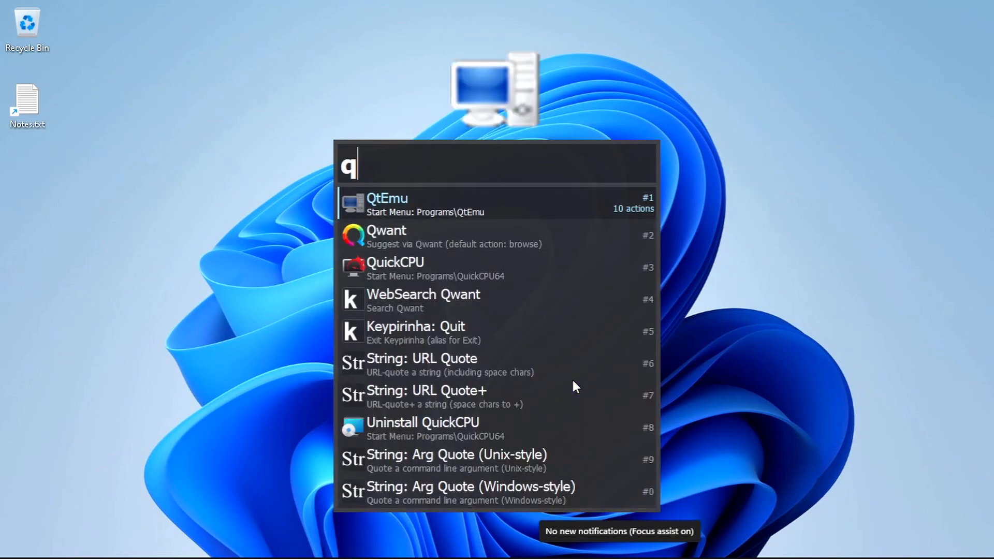
key(Return)
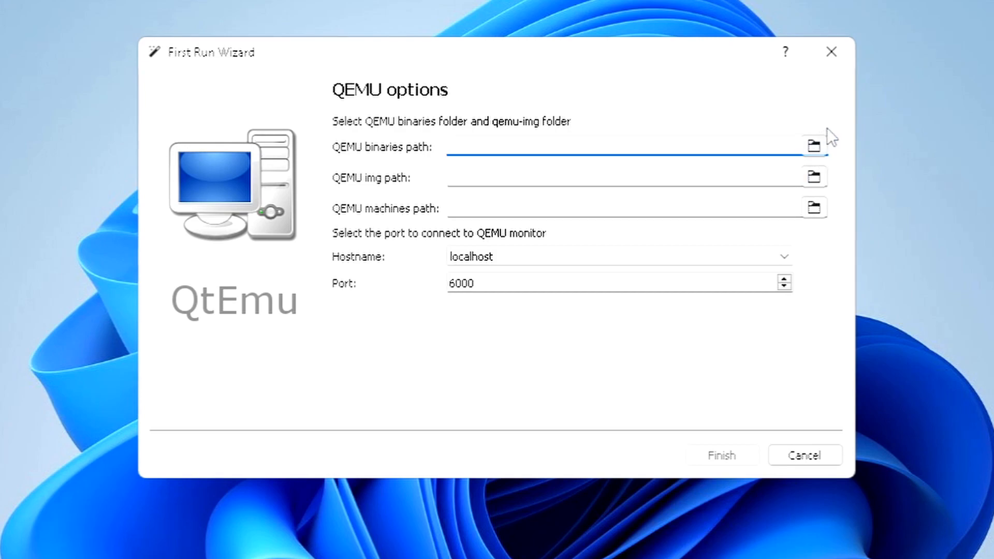
Set the QEMU binaries path in the First Run Wizard to C:\Program Files\qemu.
click(814, 146)
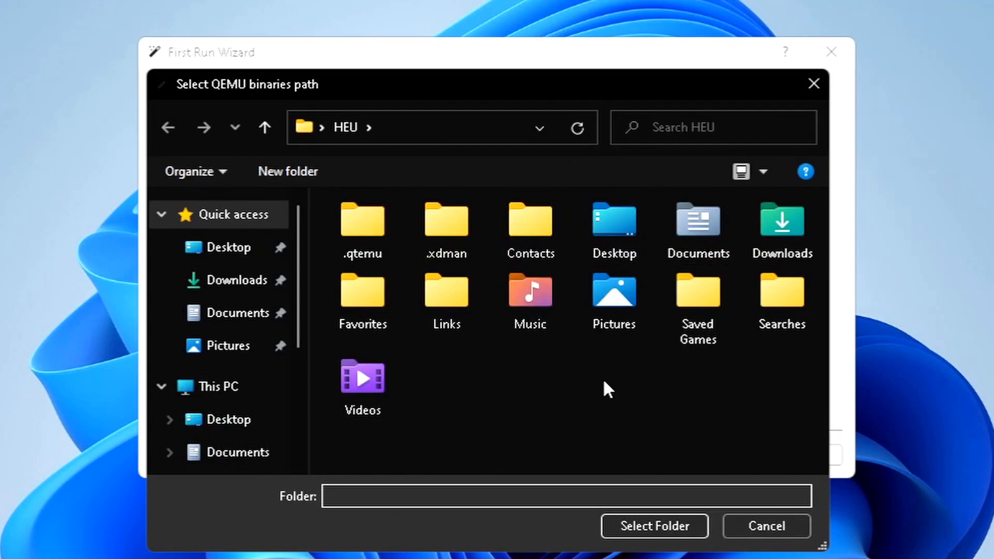
scroll(259, 399, down, 3)
scroll(253, 378, down, 2)
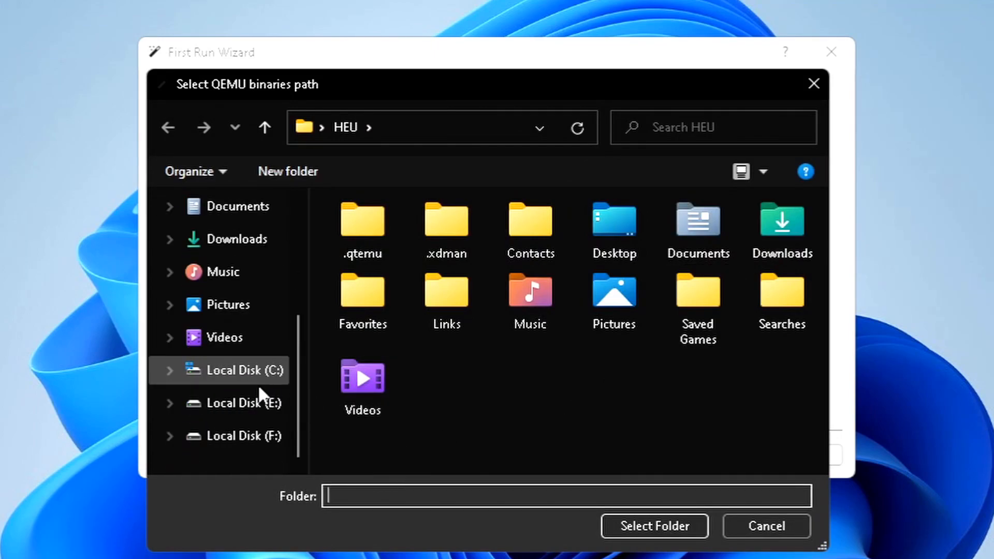
click(239, 377)
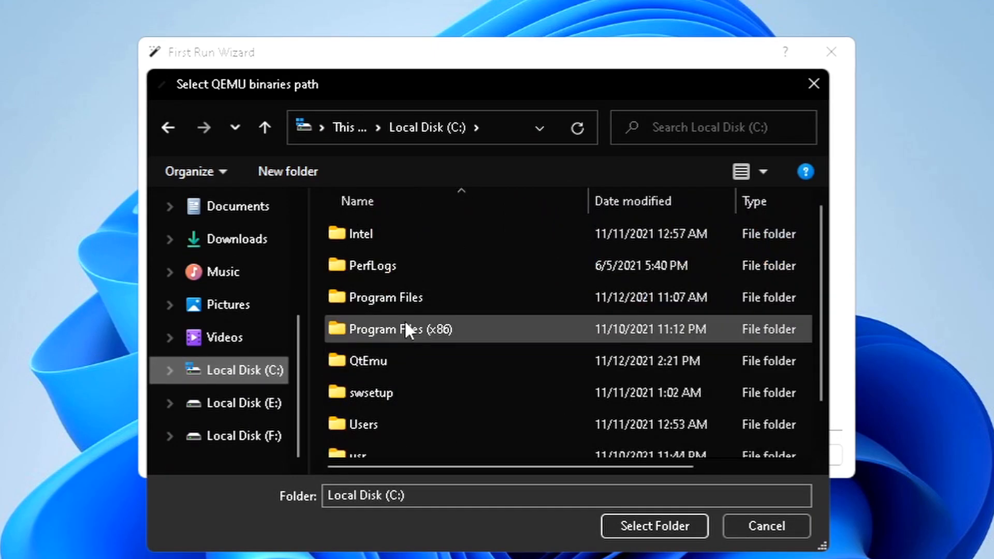
double_click(405, 291)
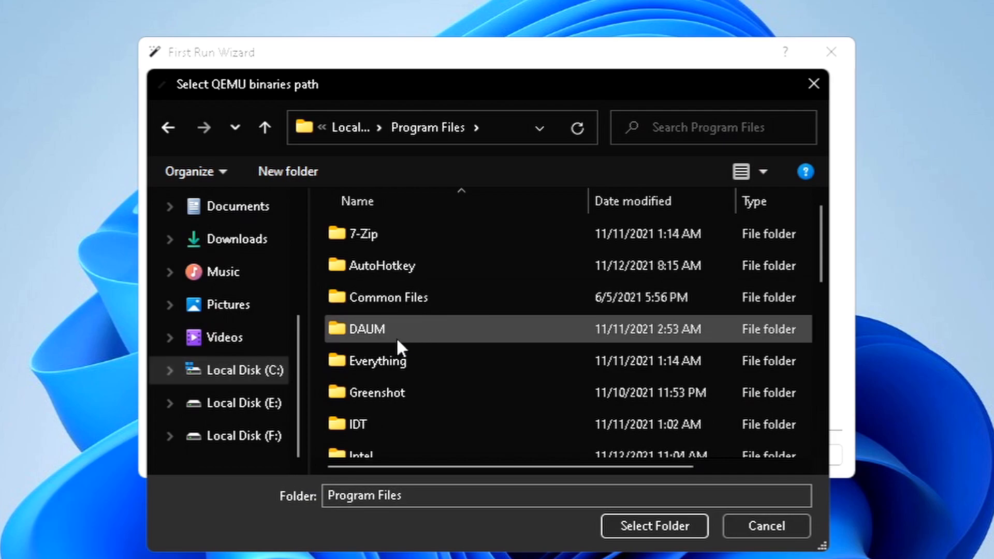
click(378, 304)
key(q)
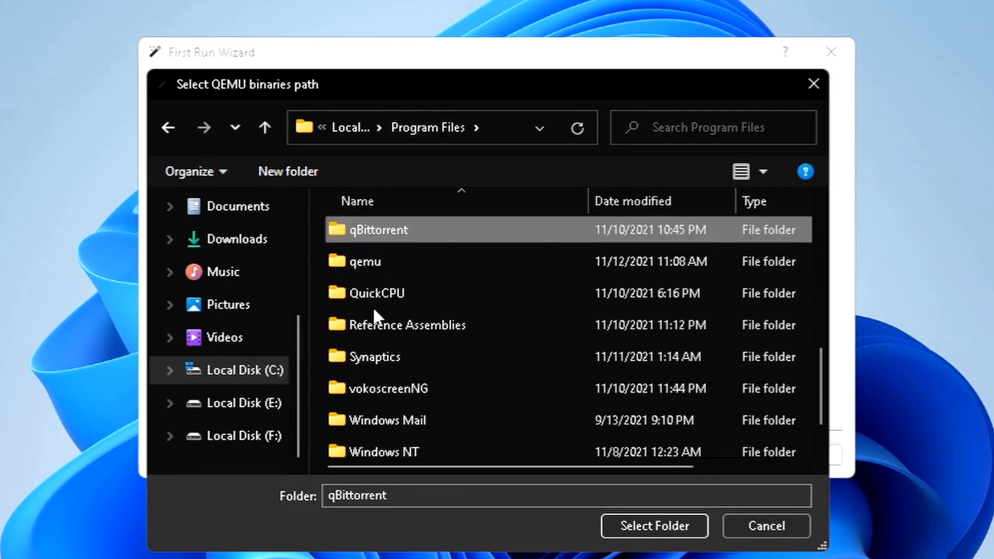
click(376, 262)
click(651, 526)
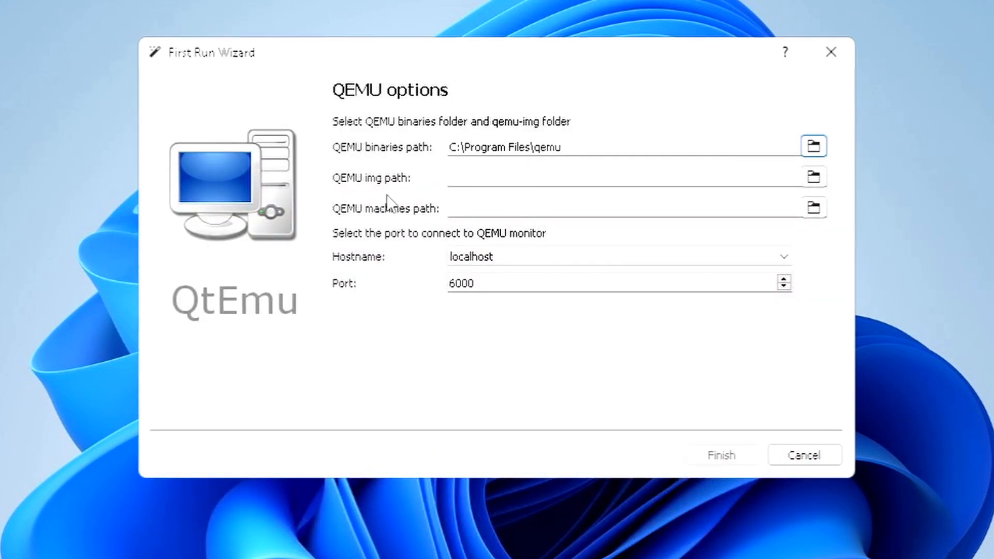
Set the QEMU img path to qemu-img.exe in C:\Program Files\qemu.
click(814, 176)
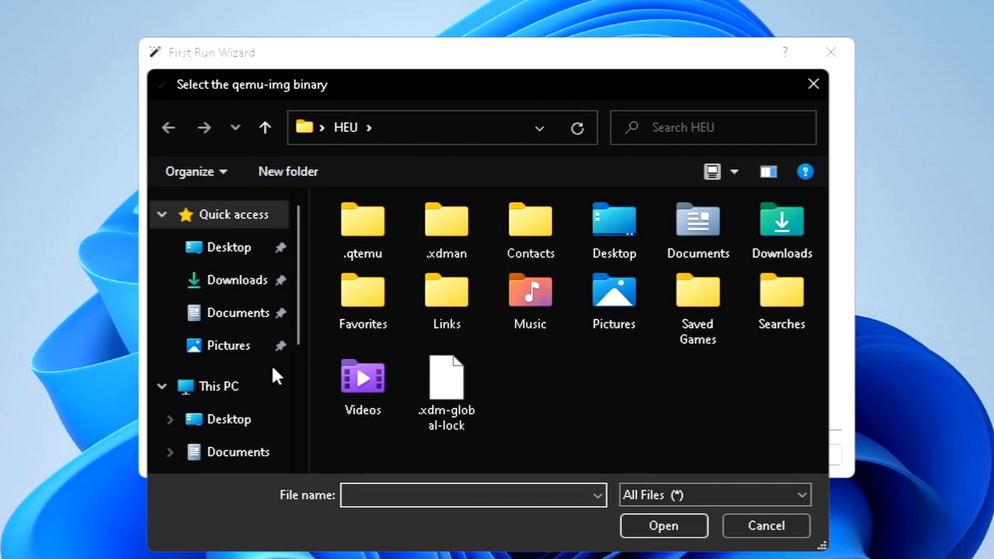
scroll(256, 399, down, 3)
click(259, 375)
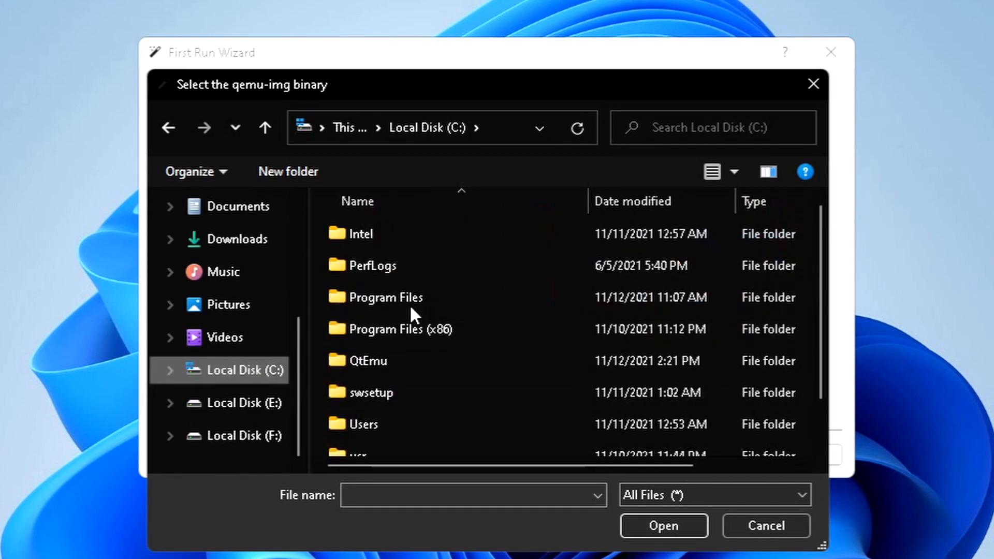
double_click(407, 296)
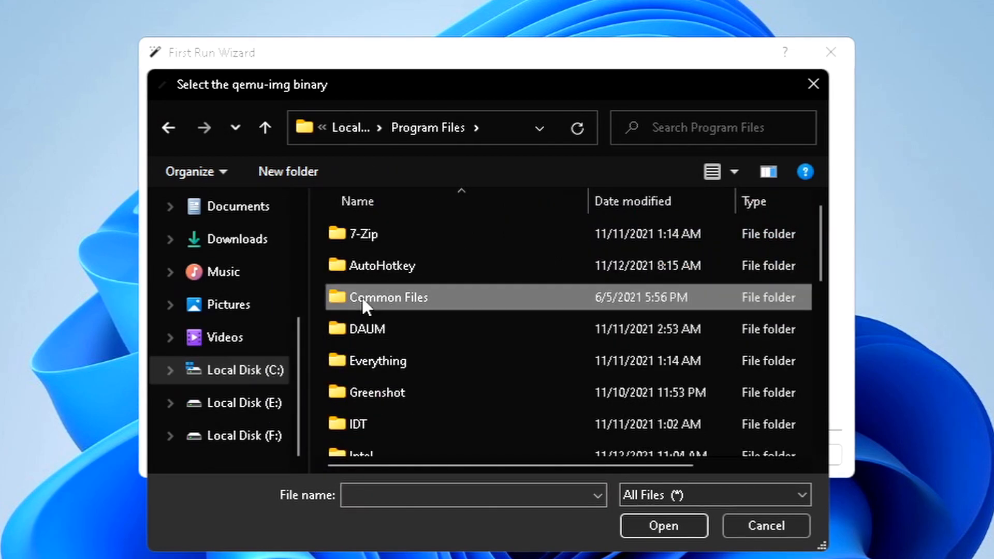
key(q)
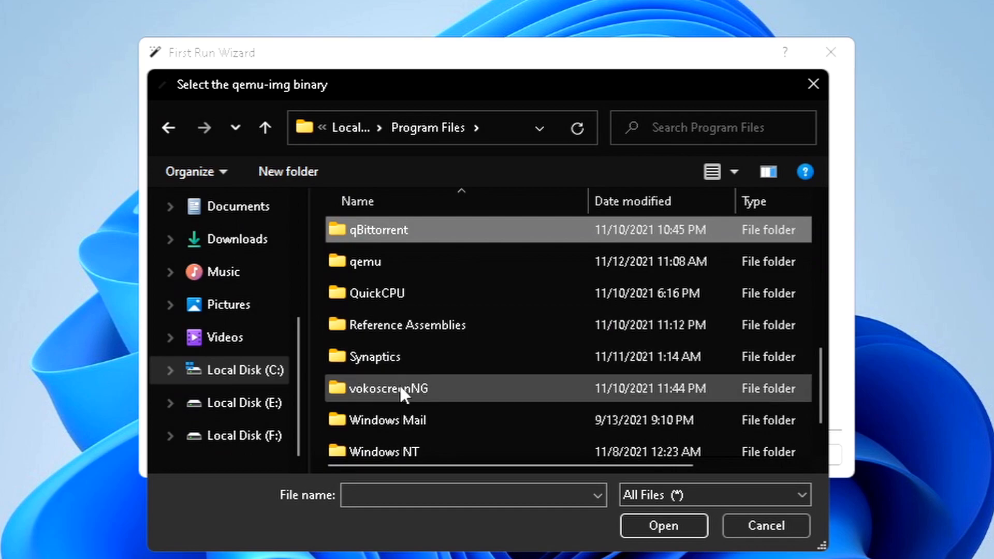
double_click(382, 260)
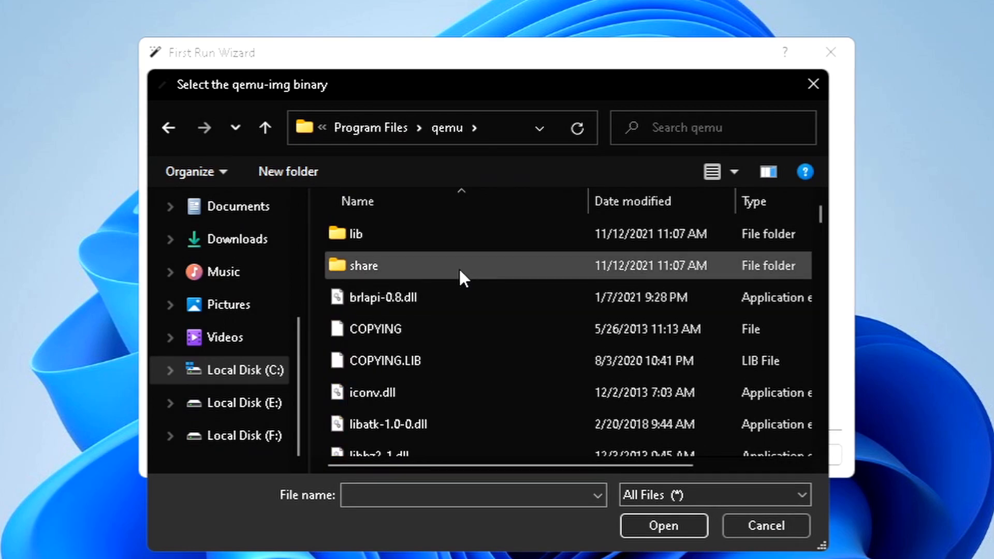
click(435, 498)
text(qem)
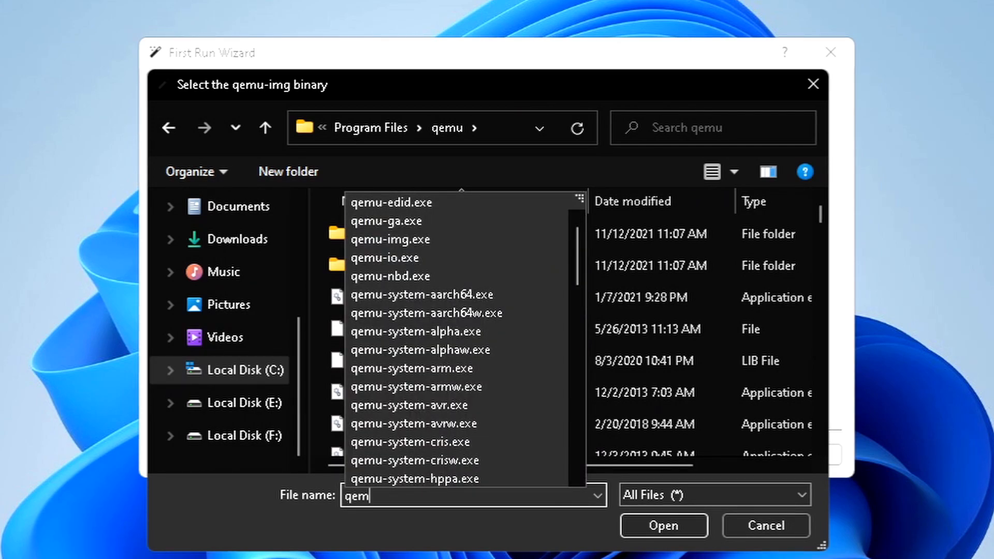
text(u-img)
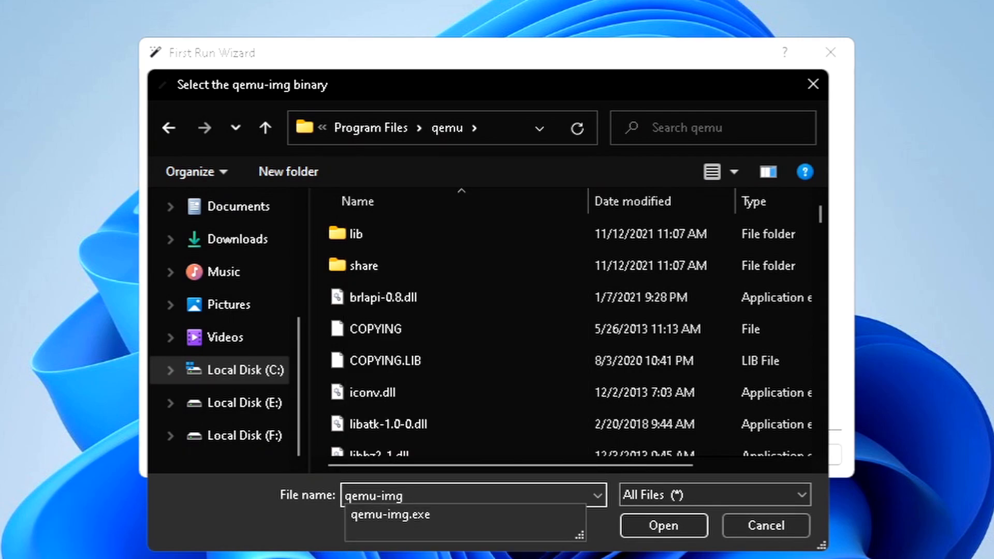
click(414, 513)
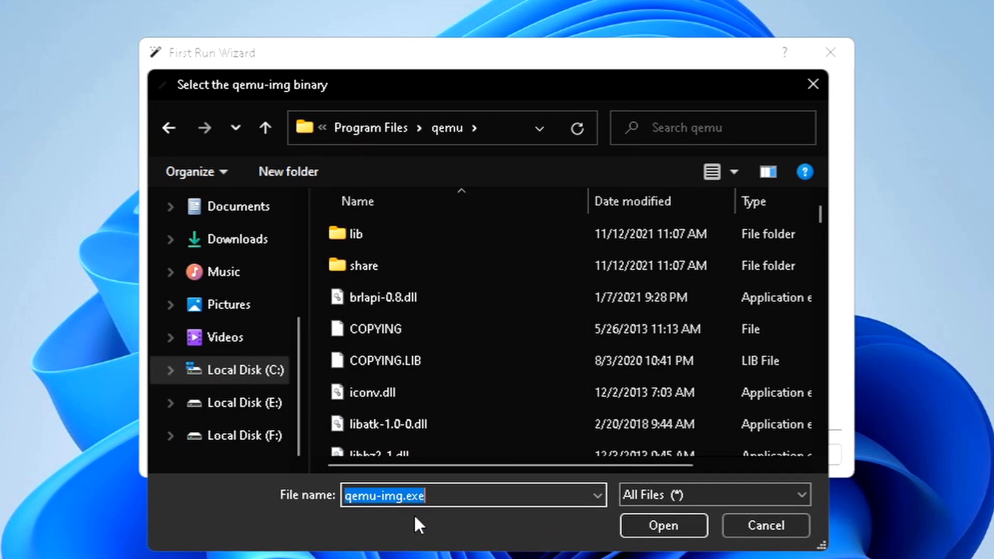
click(647, 525)
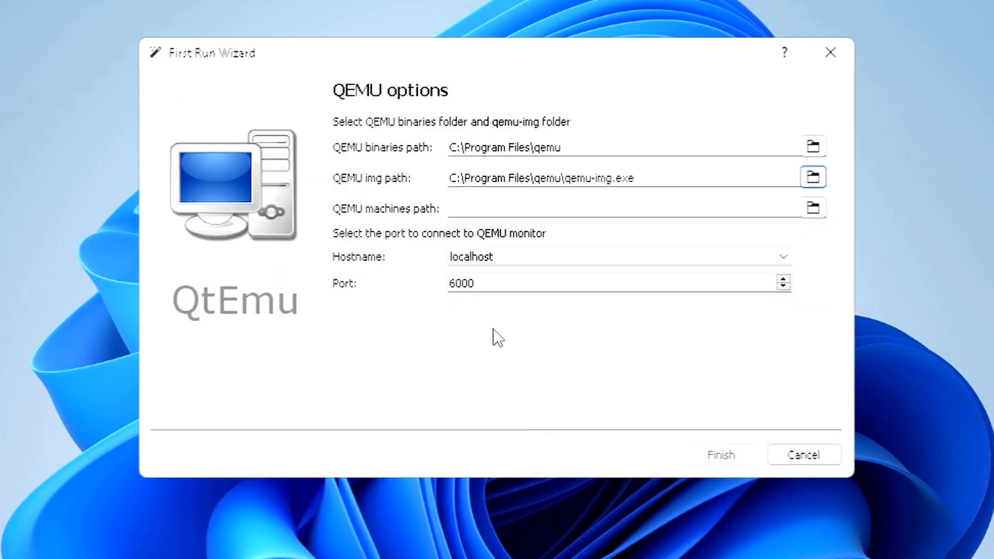
Set the QEMU machines path to F:\ and complete the First Run Wizard with hostname localhost and port 6000.
click(818, 206)
scroll(284, 399, down, 3)
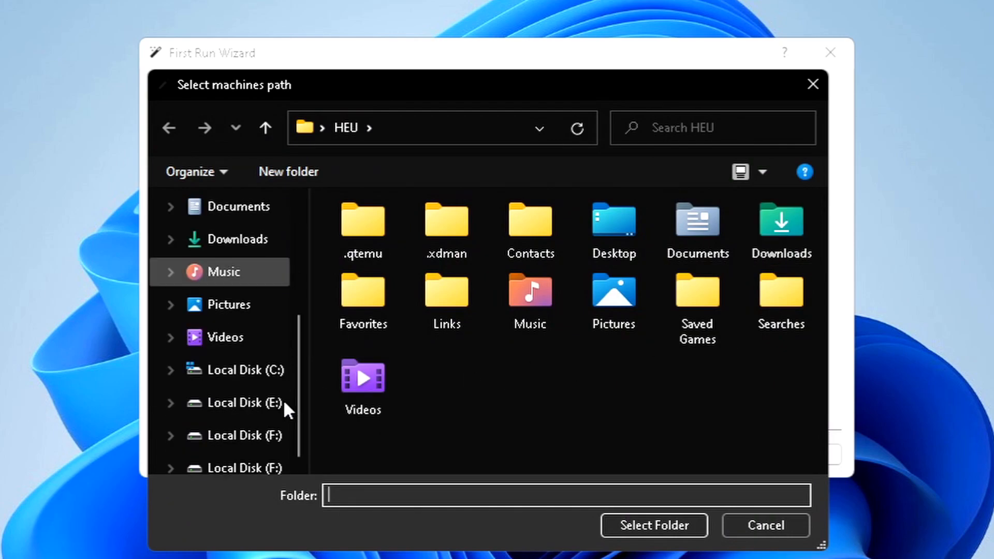
click(245, 436)
click(657, 526)
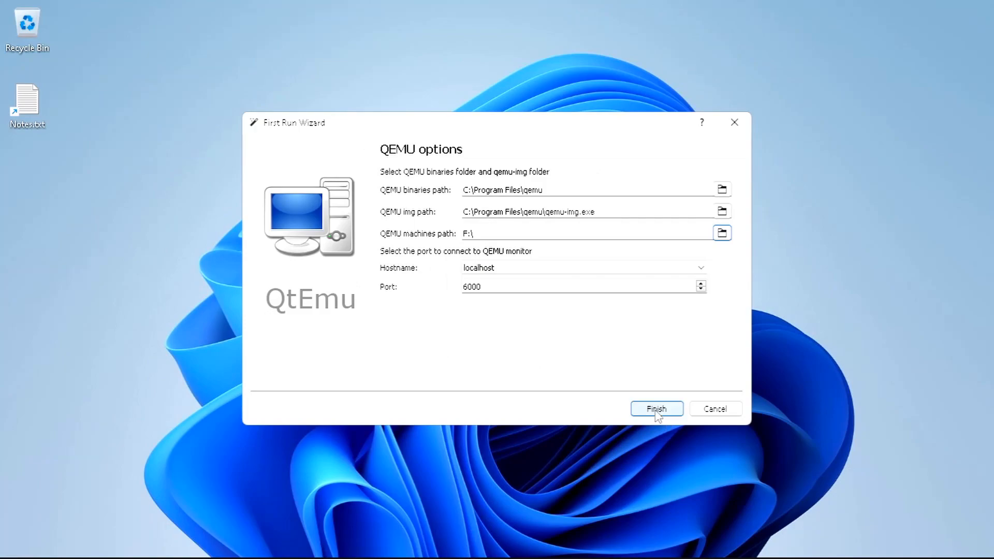
click(656, 409)
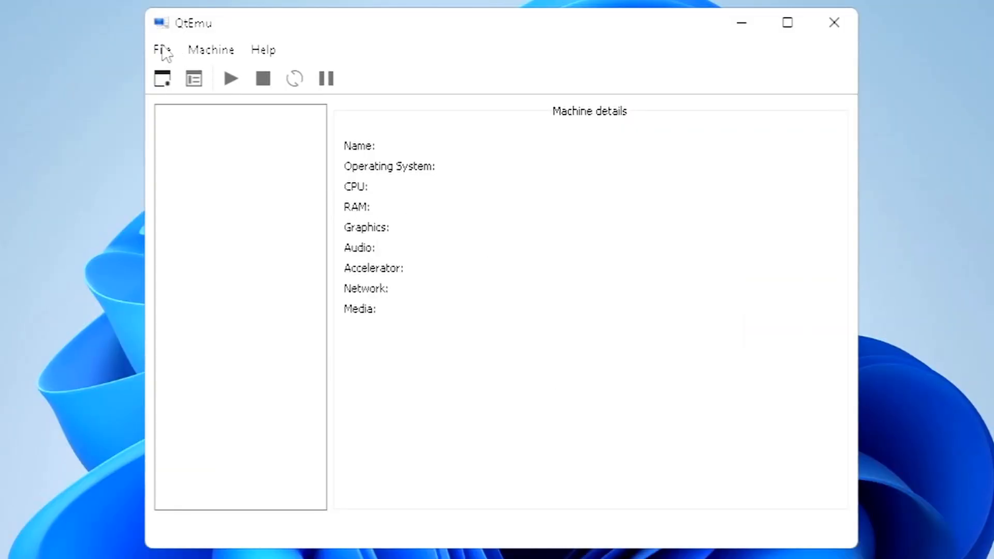
Review the help entries and the QtEmu preferences for general options, updates, language, proxy and QEMU binaries, leaving the settings unsaved.
click(263, 52)
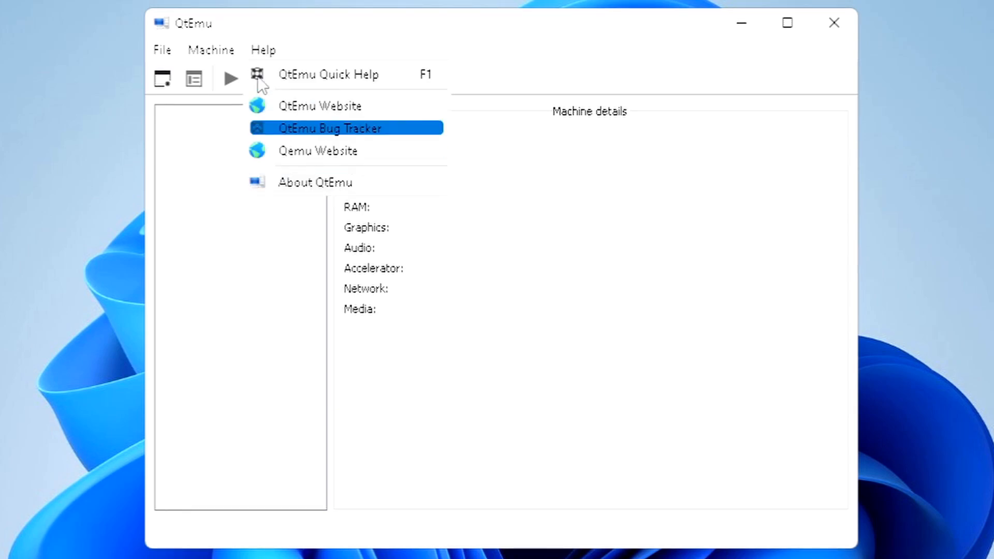
mouse_move(220, 53)
mouse_move(162, 54)
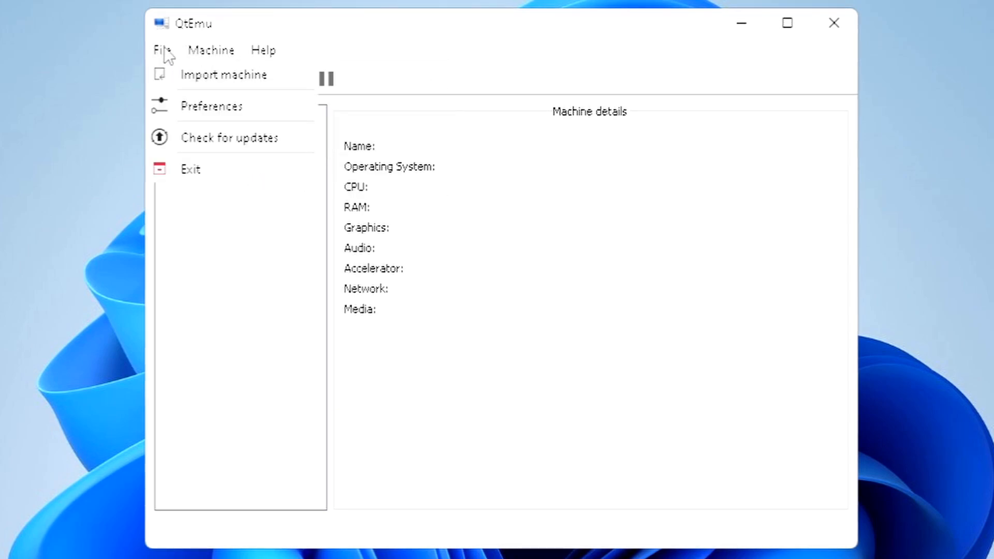
click(210, 109)
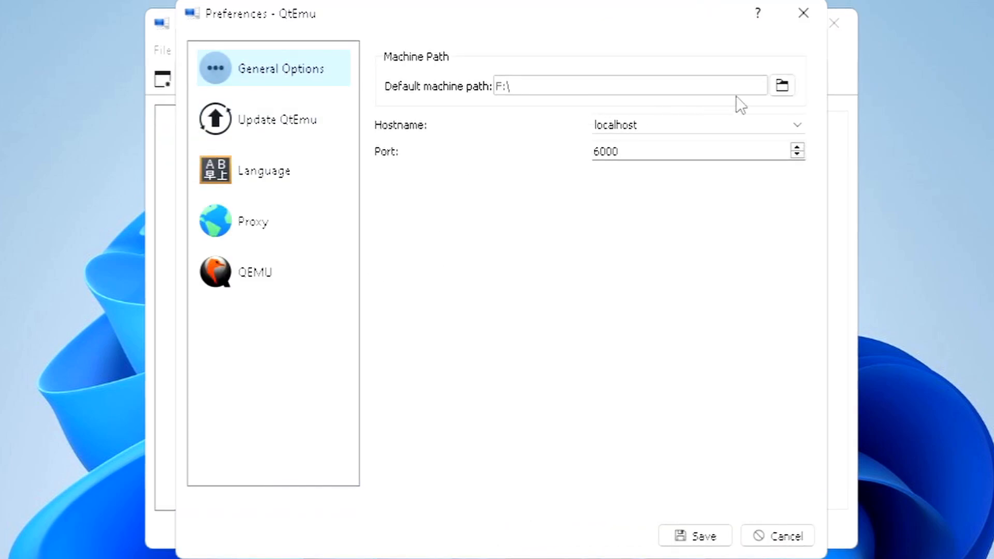
click(287, 127)
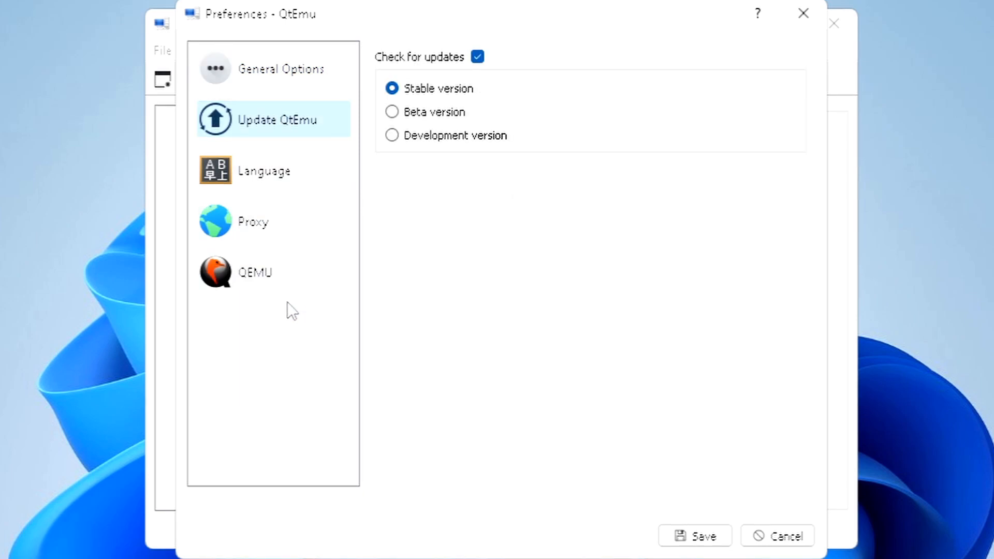
click(260, 171)
click(262, 223)
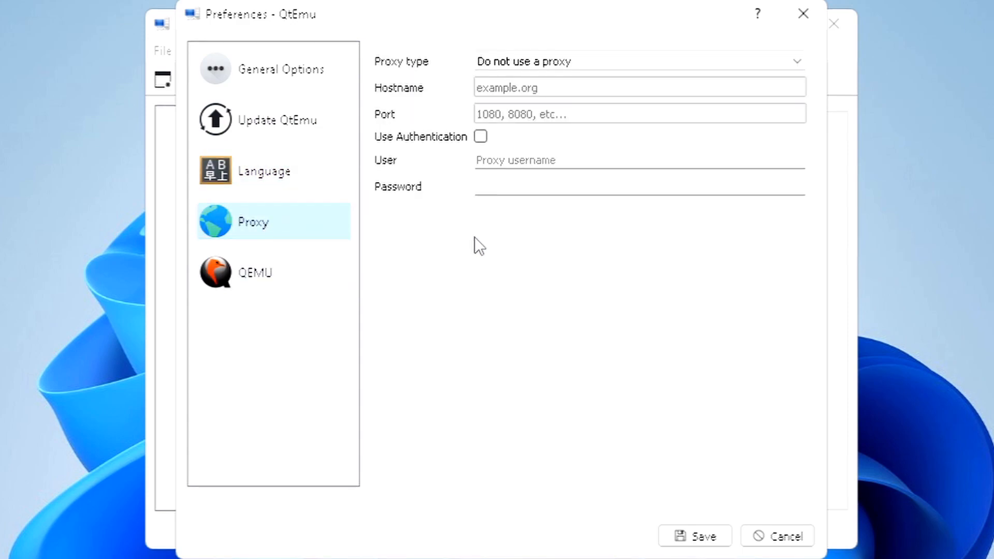
click(256, 277)
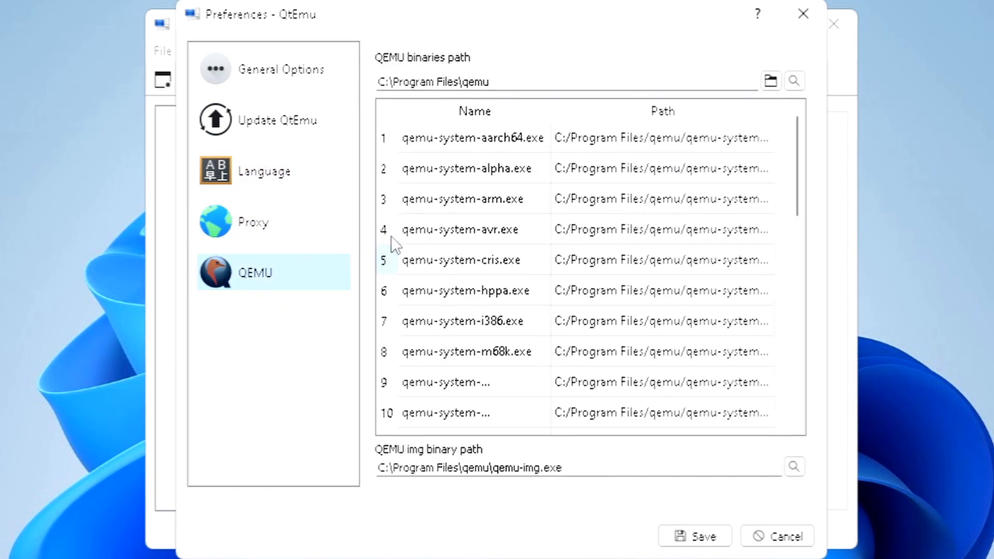
scroll(517, 253, down, 2)
scroll(518, 252, up, 2)
scroll(516, 246, down, 7)
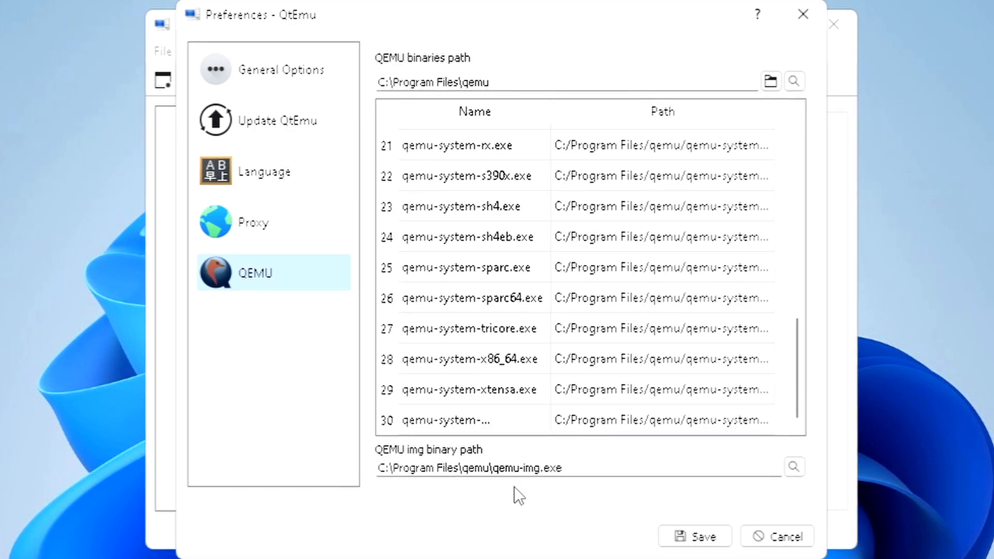
click(787, 538)
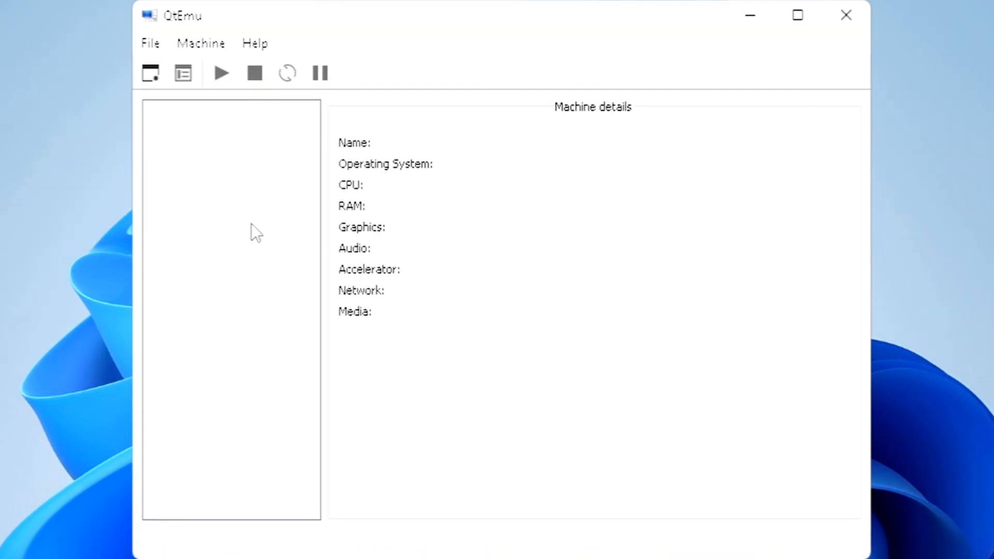
Start a new machine named Manjaro with type GNU/Linux and version Arch Linux, and continue to the machine page.
click(202, 45)
click(214, 70)
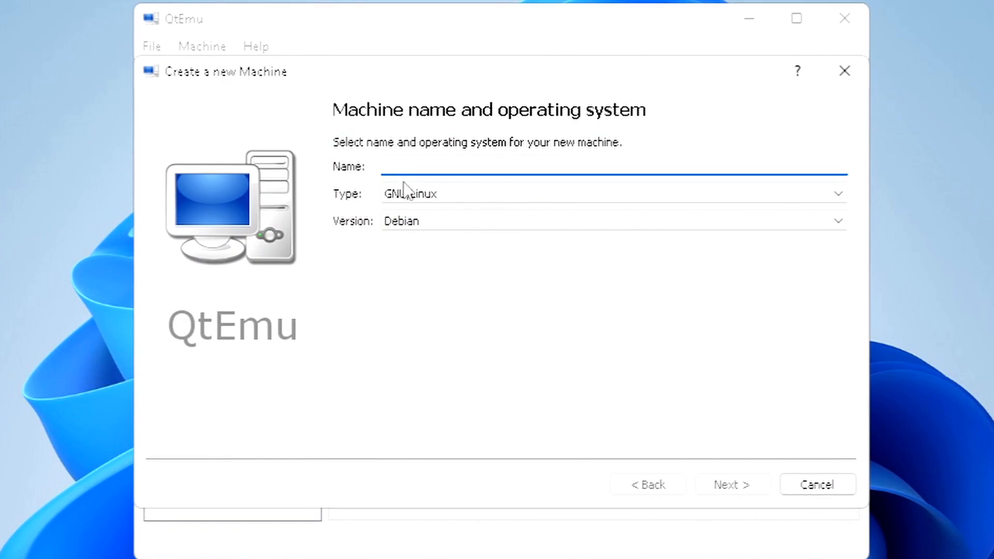
text(Manjaro)
key(Tab)
key(Tab)
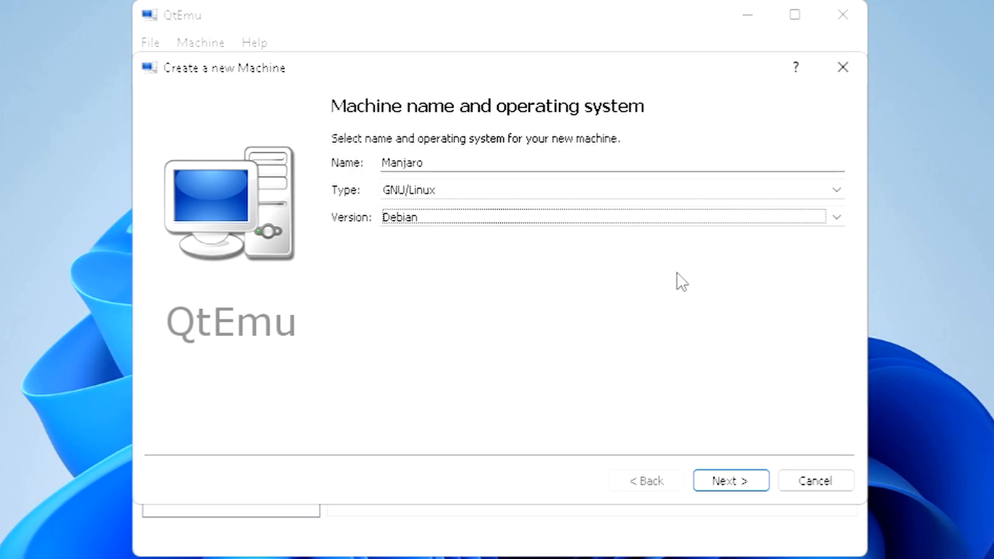
click(714, 217)
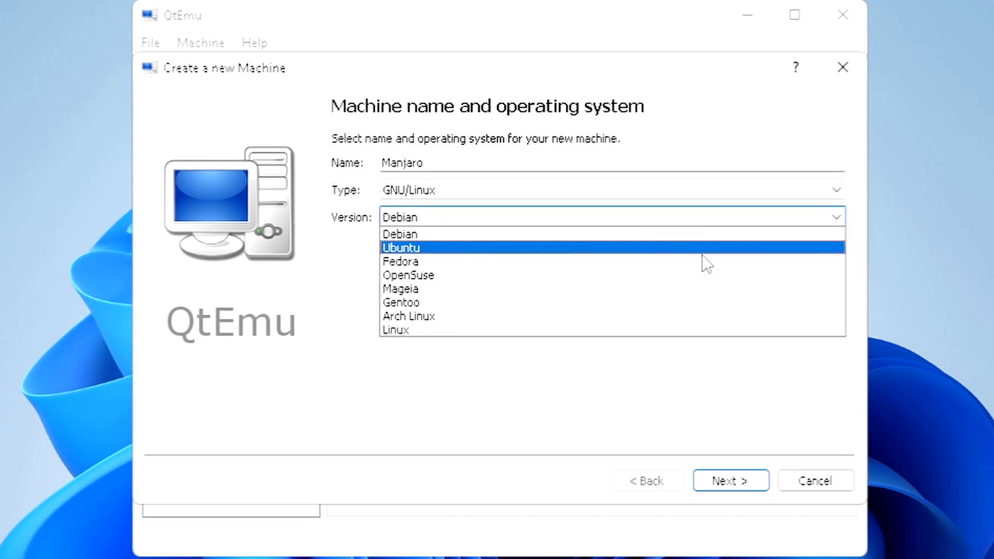
click(684, 318)
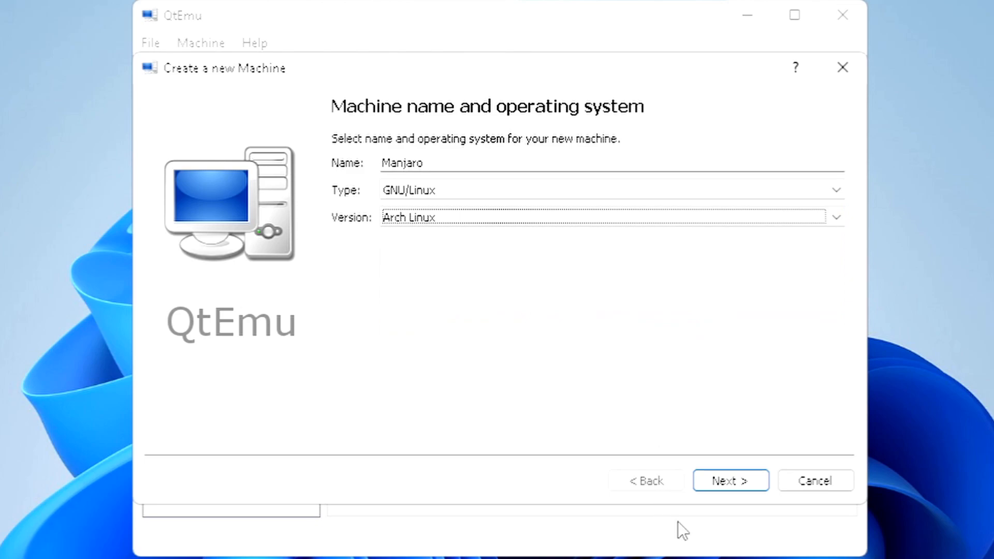
click(727, 481)
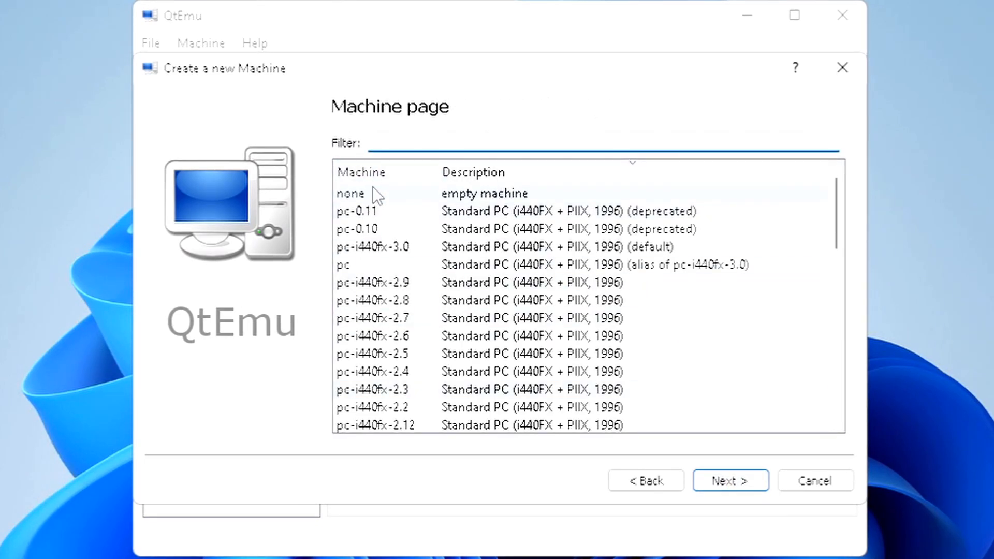
Choose the q35 machine model (Standard PC, Q35 + ICH9, 2009) and continue to the hardware settings.
click(619, 213)
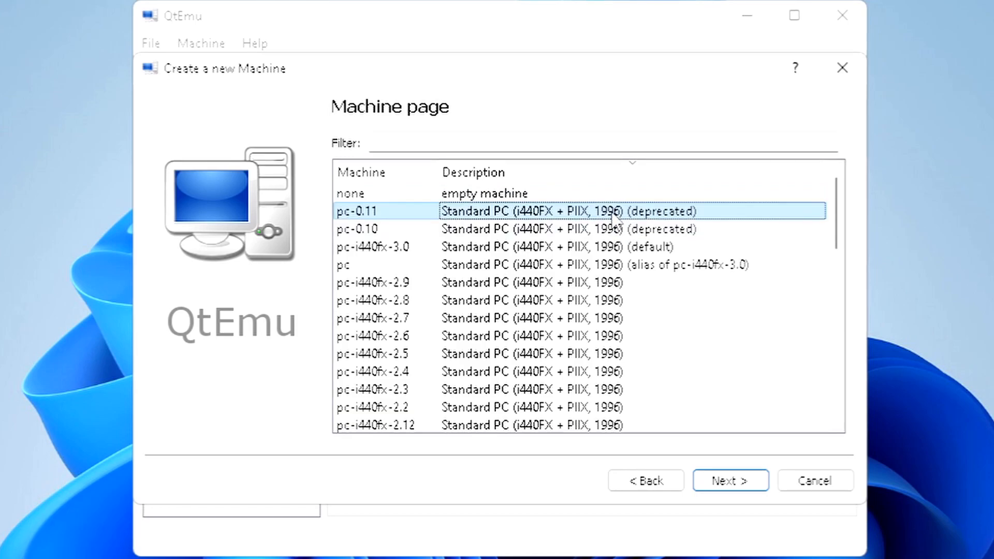
click(376, 266)
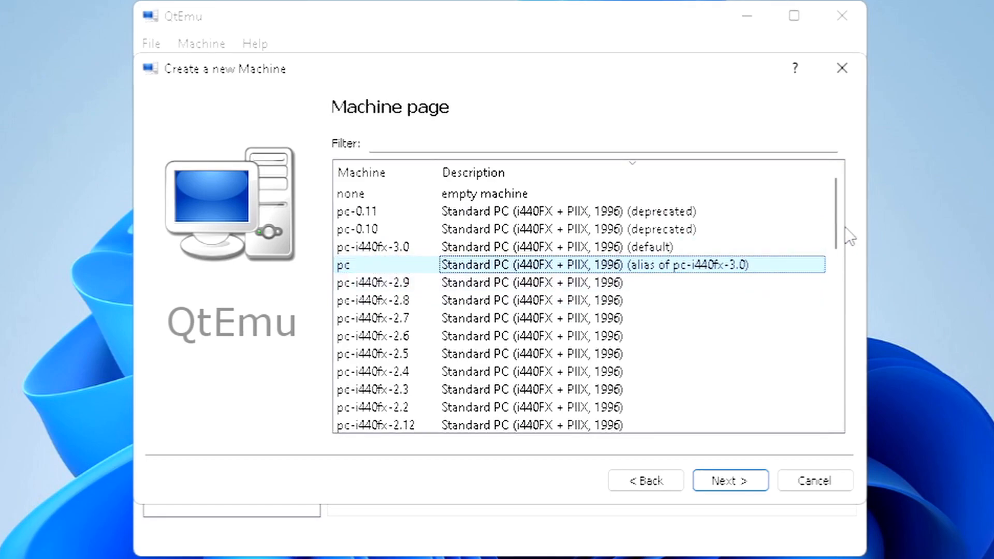
drag(838, 224, 823, 420)
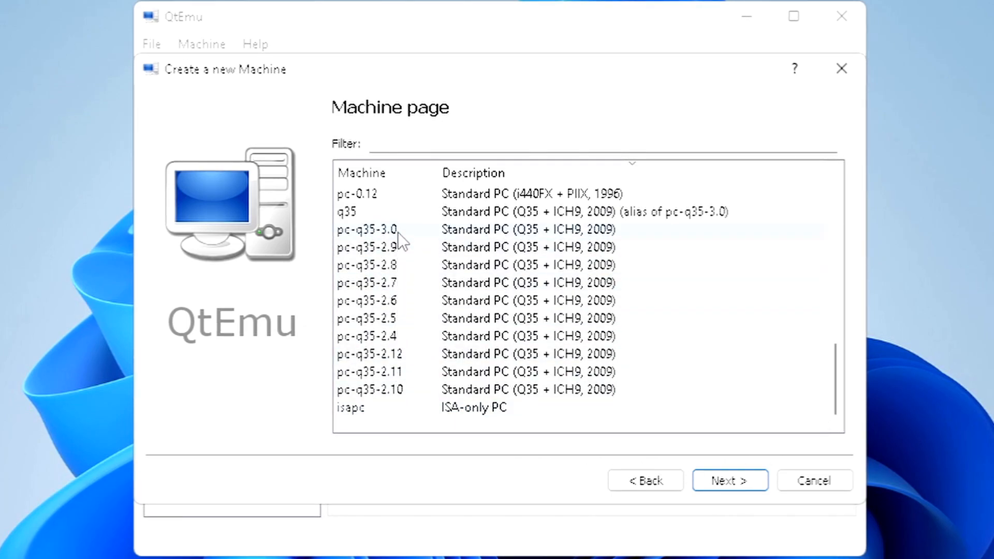
click(370, 215)
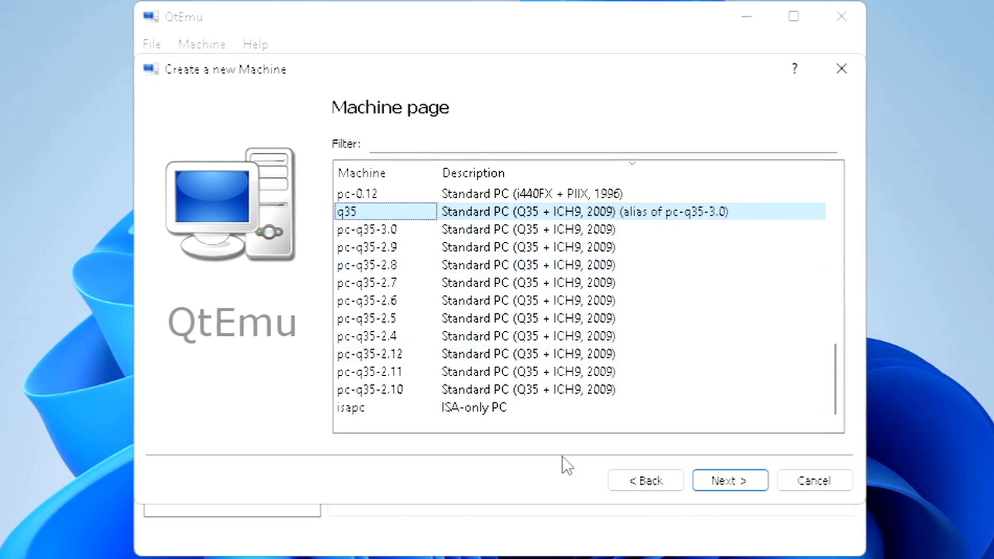
click(726, 482)
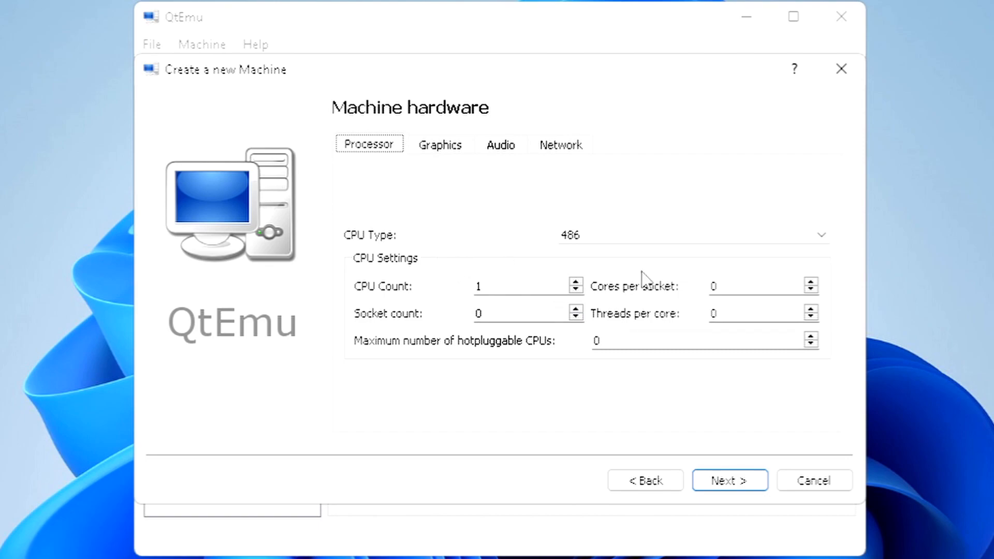
Set the new machine's CPU type to Base.
click(813, 239)
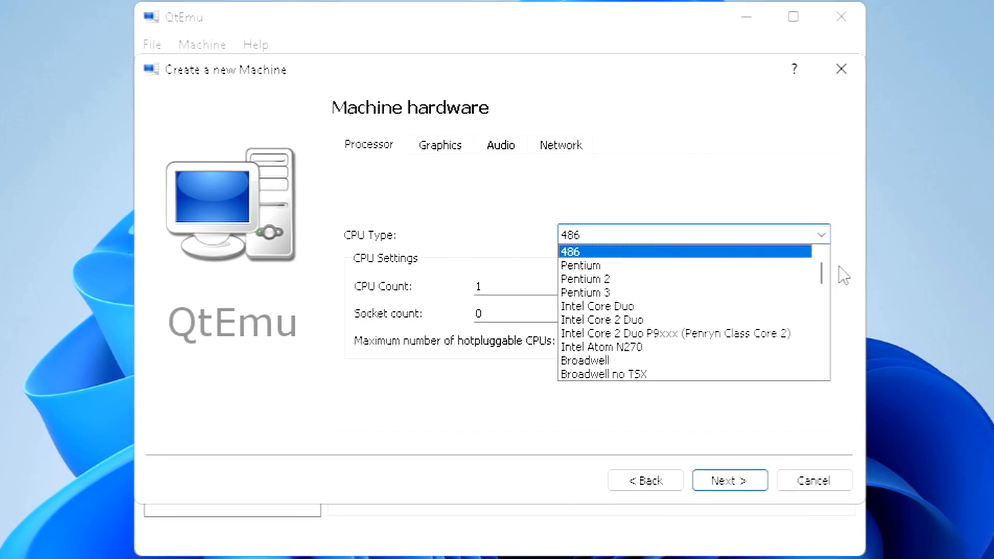
drag(819, 274, 823, 360)
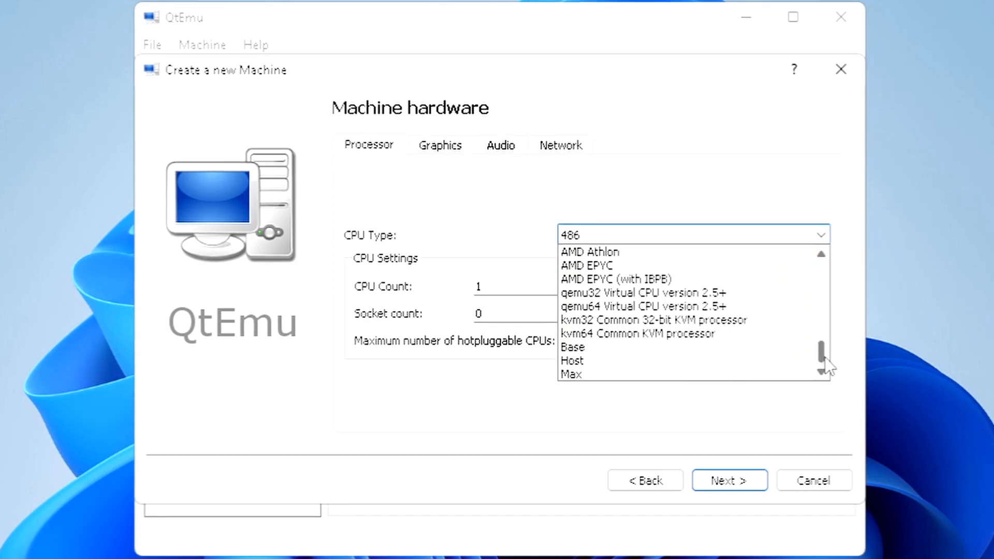
click(701, 352)
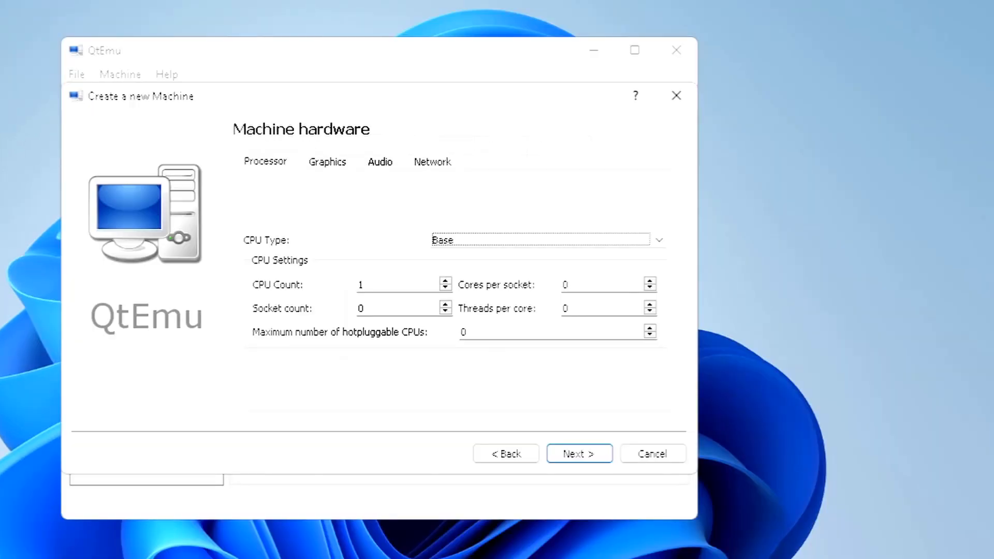
Open Task Manager and check the host processor's sockets, cores and logical processors in its performance details.
key(super+x)
click(288, 406)
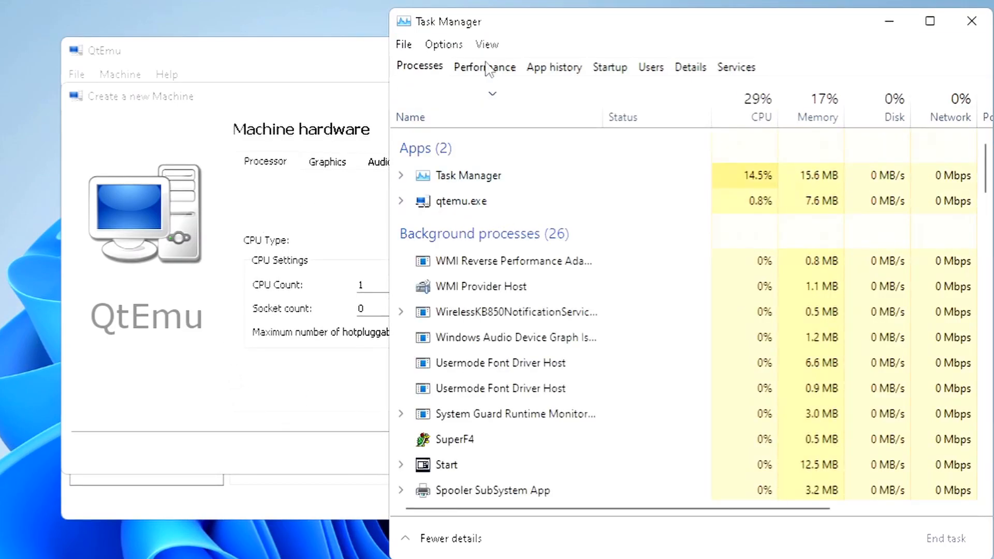
click(489, 66)
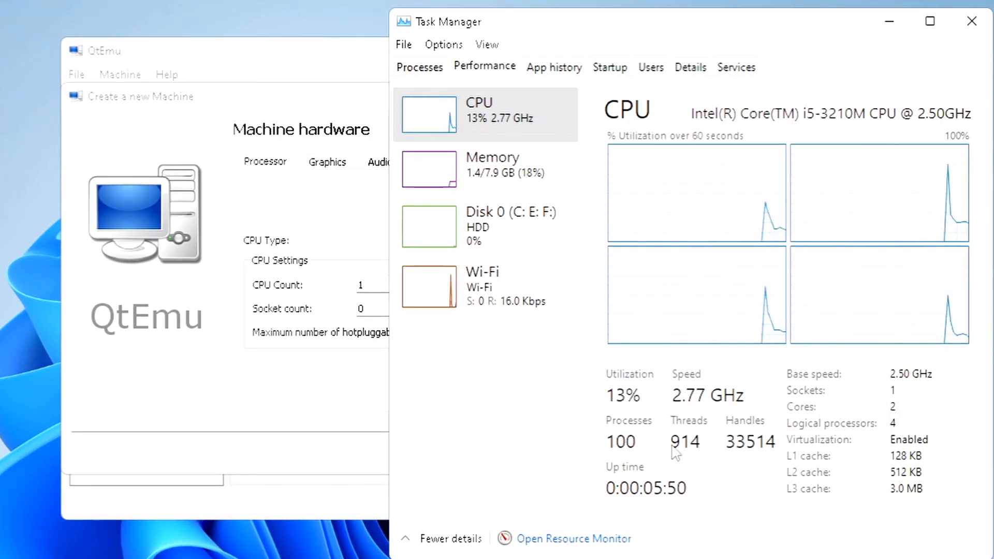
Back in QtEmu, set the socket count to 1, cores per socket to 2, threads per core to 2 and CPU count to 2.
click(288, 417)
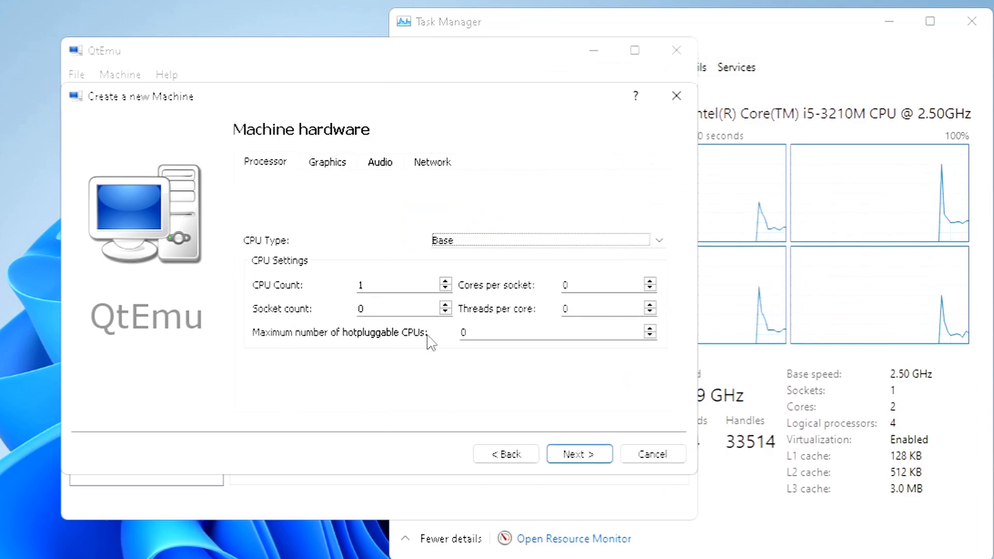
click(444, 306)
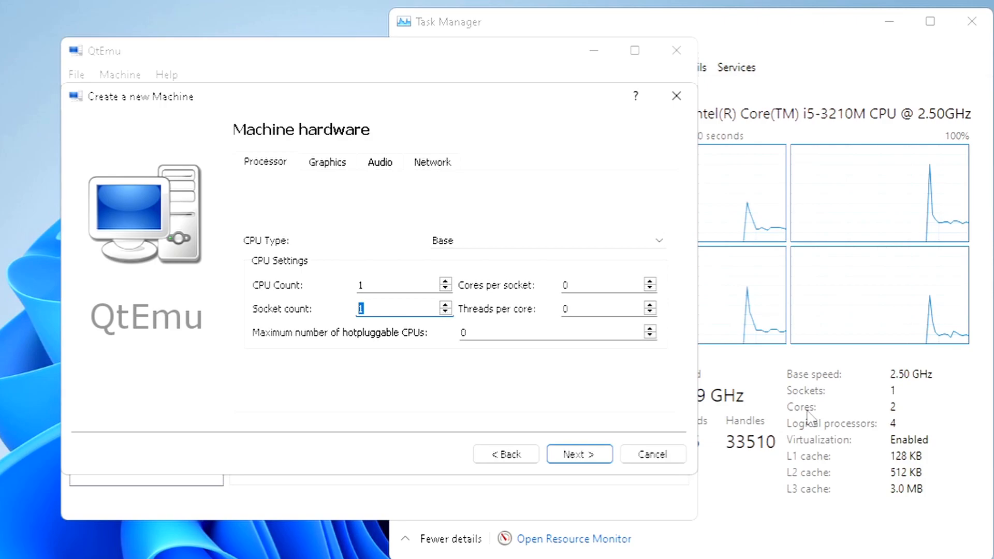
click(650, 282)
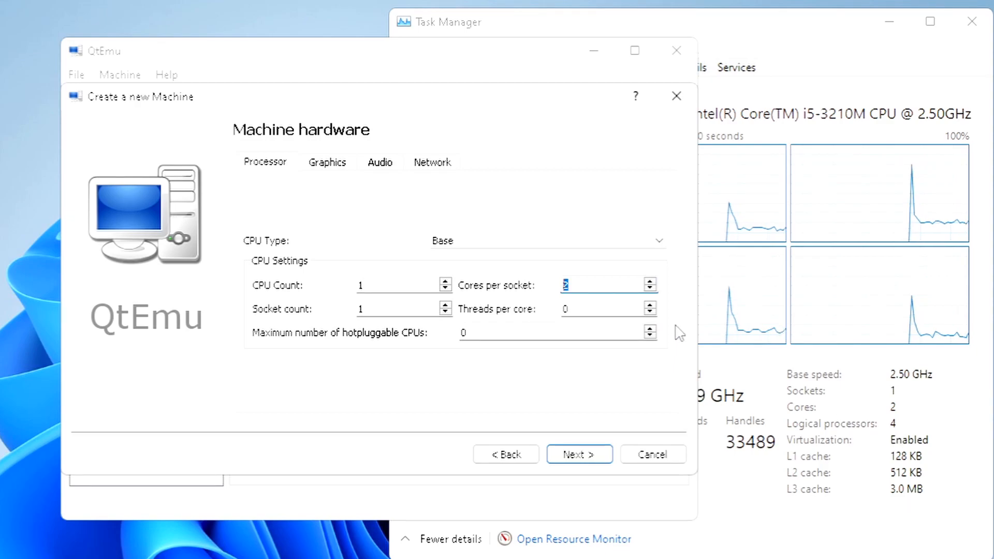
click(650, 305)
click(650, 305)
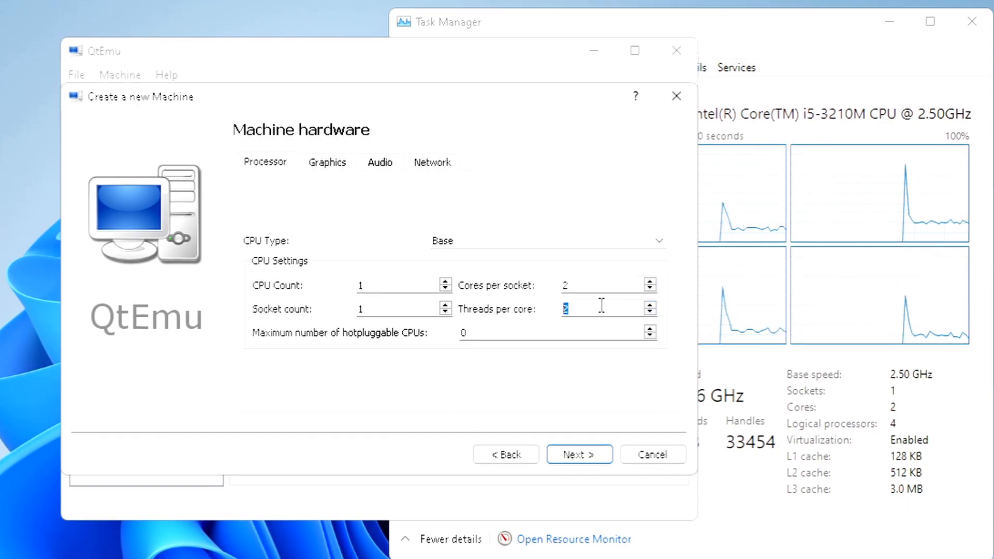
click(445, 282)
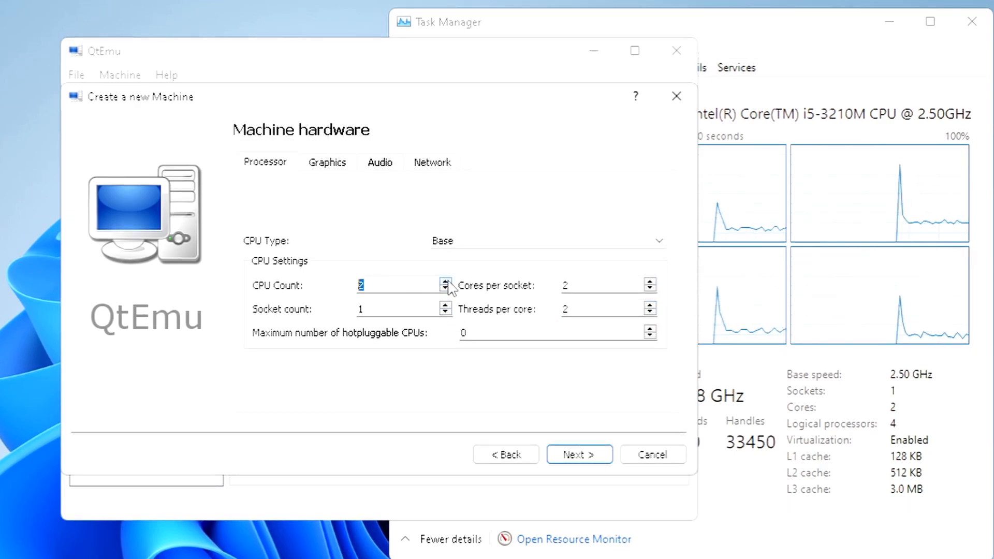
Reduce threads per core to 1 and set the maximum number of hotpluggable CPUs to 2.
click(493, 334)
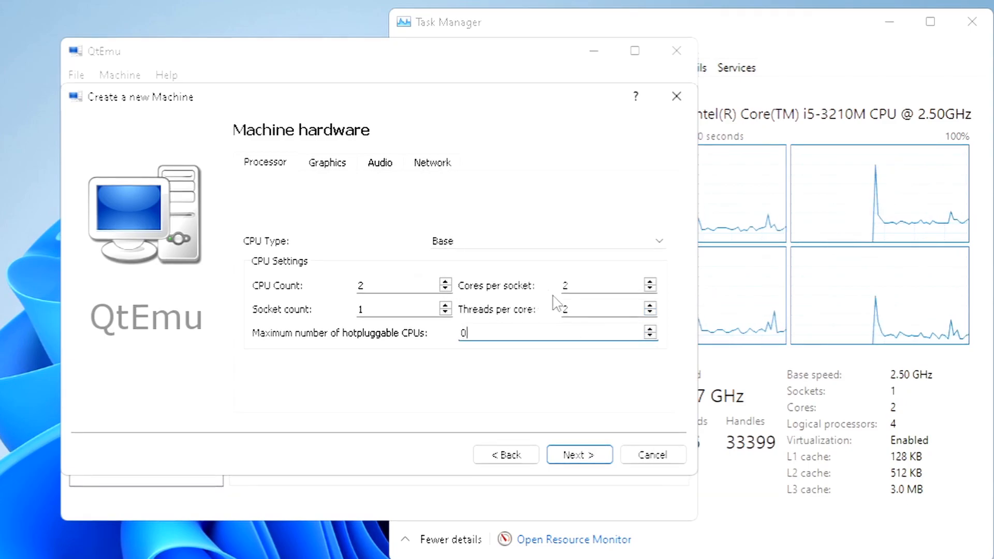
click(649, 313)
drag(493, 336, 458, 337)
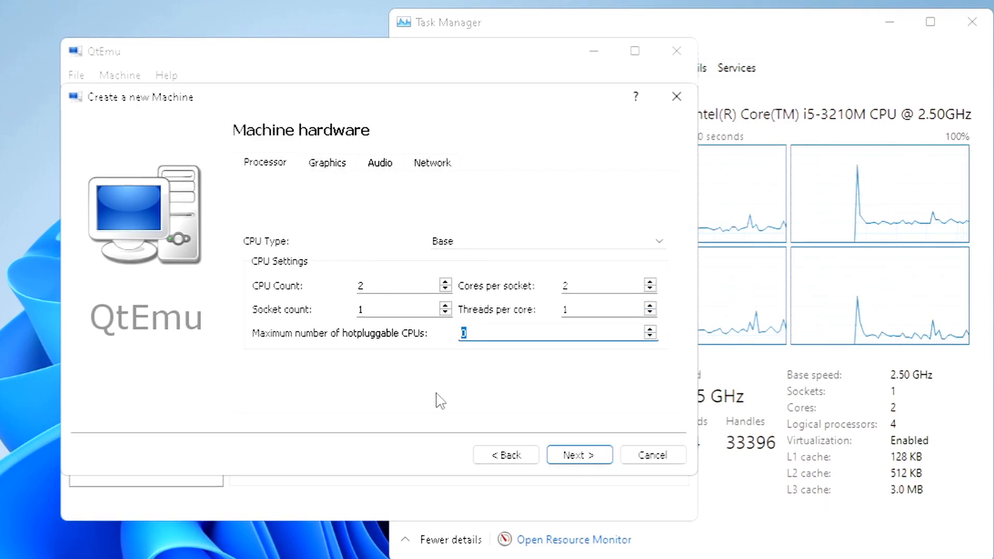
text(2)
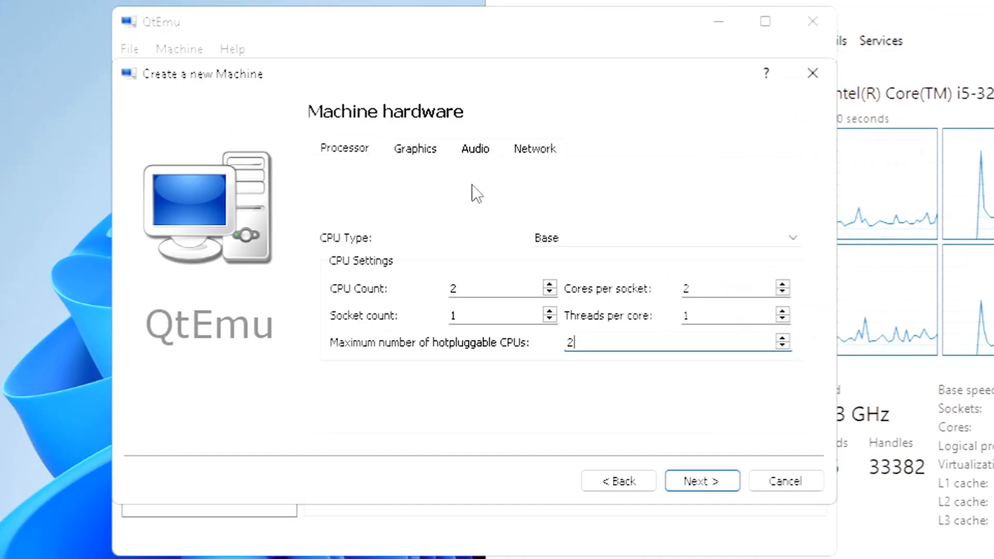
Set the GPU type to QXL Paravirtual Graphic Card, then review the machine's audio and network options.
click(414, 148)
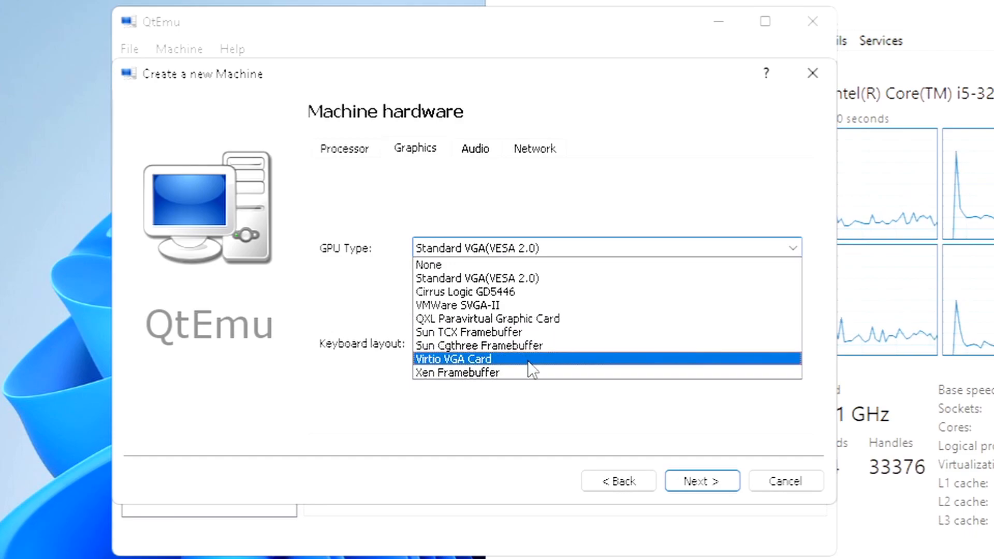
click(537, 318)
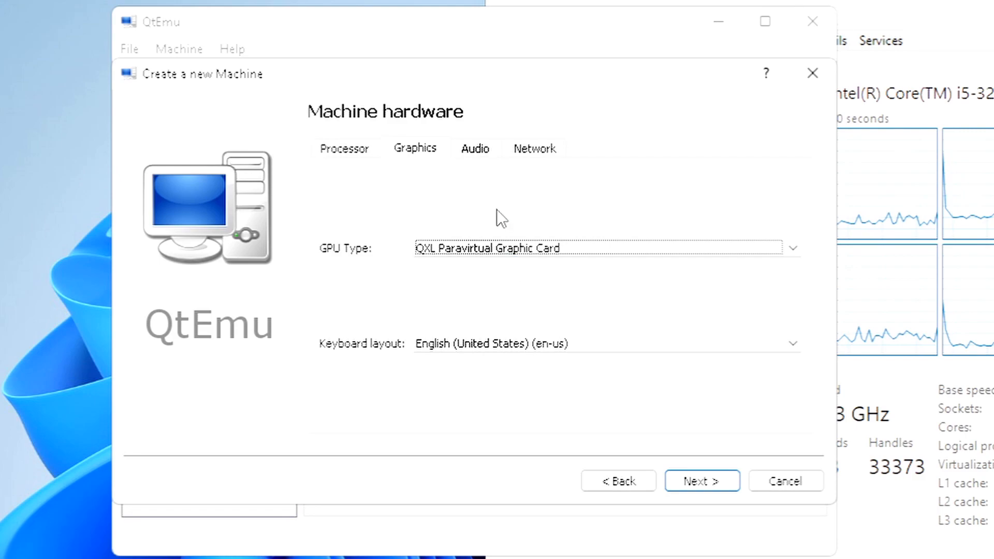
click(484, 145)
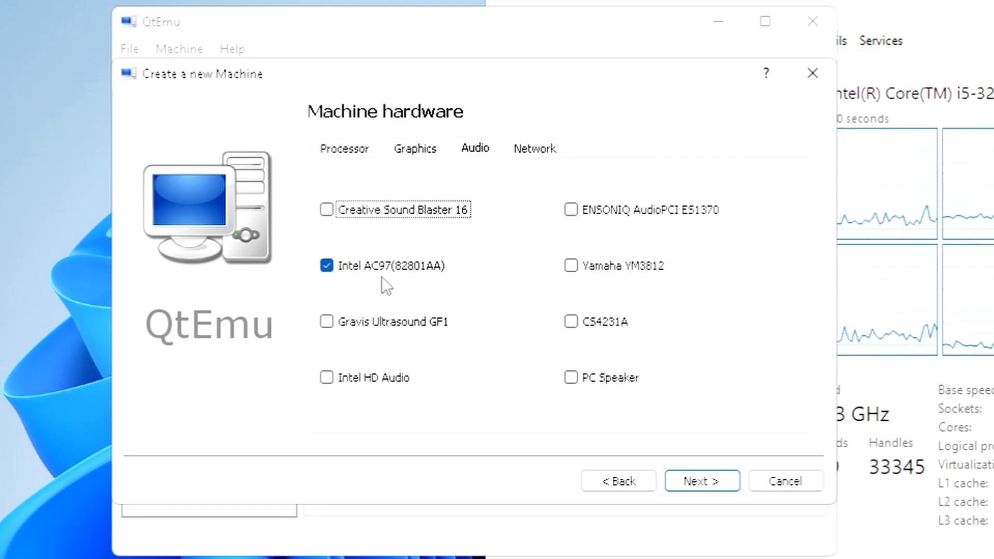
click(535, 149)
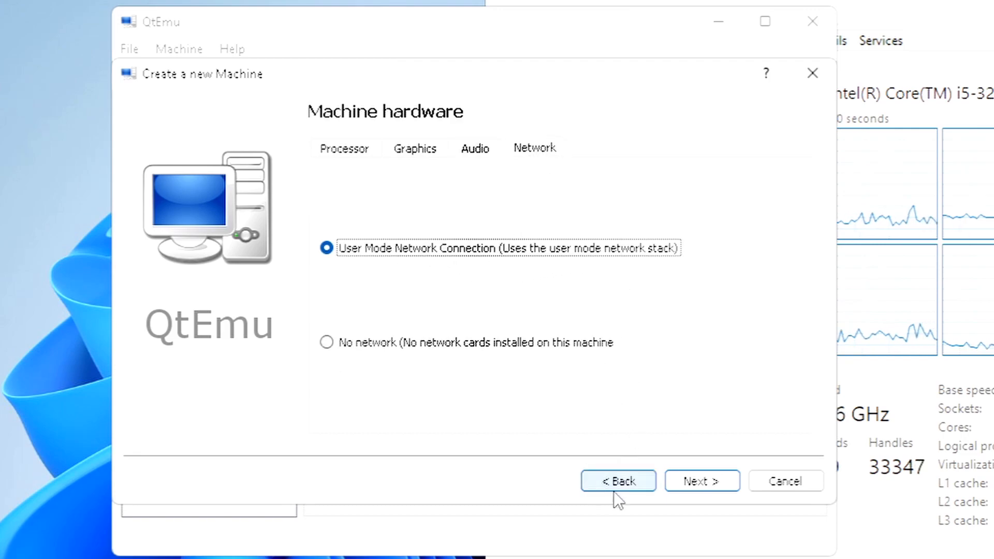
Compare the HAXM and TCG accelerators, close Task Manager, and accept HAXM as the machine accelerator.
click(702, 482)
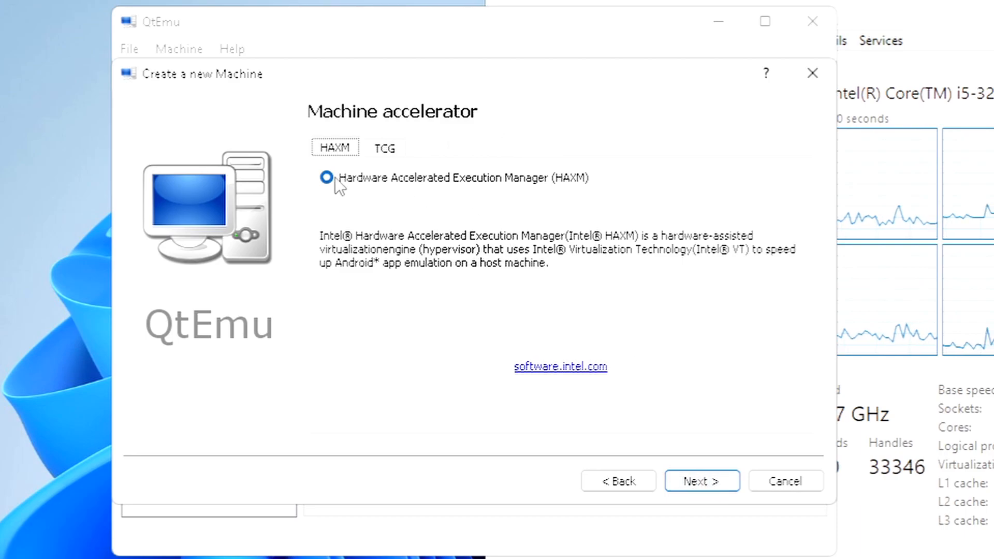
click(385, 150)
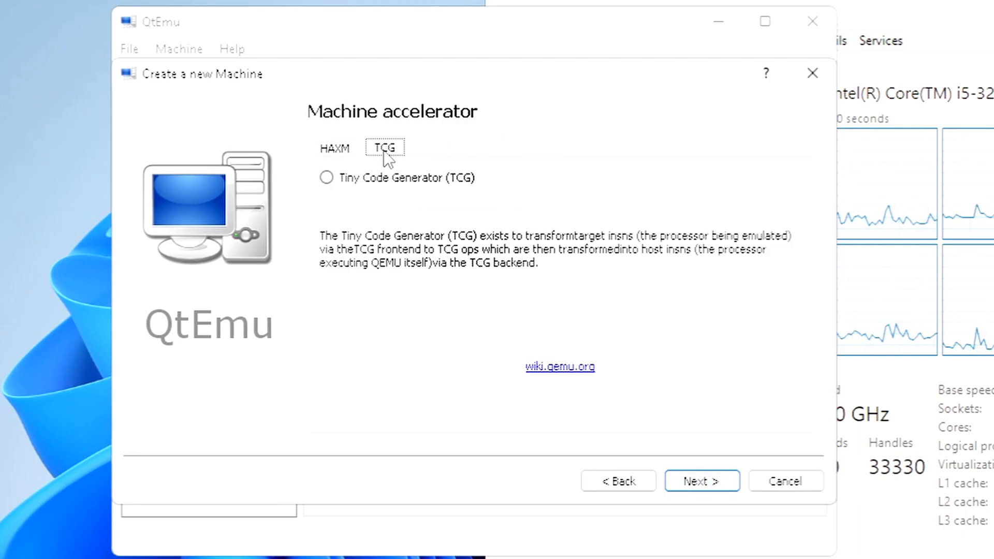
click(331, 150)
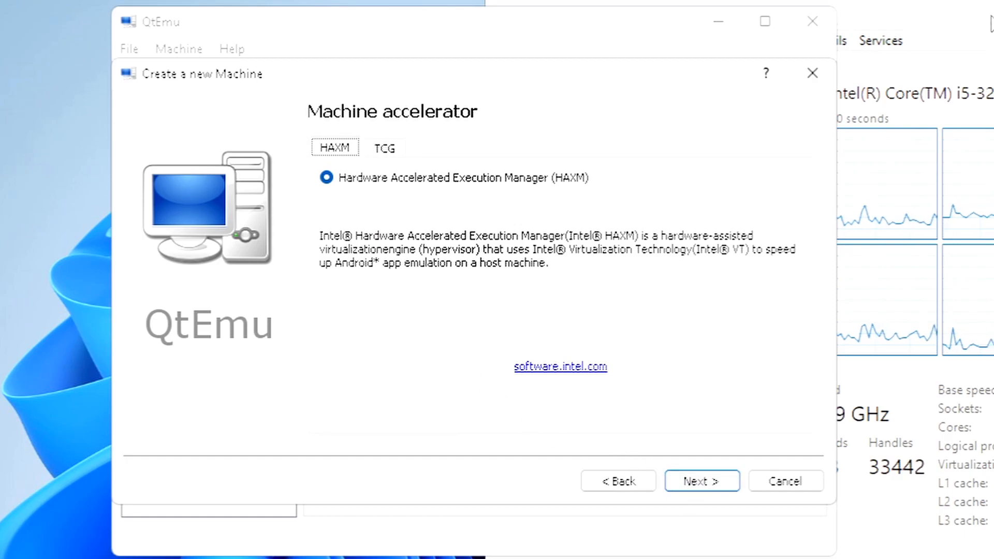
click(990, 17)
key(alt+F4)
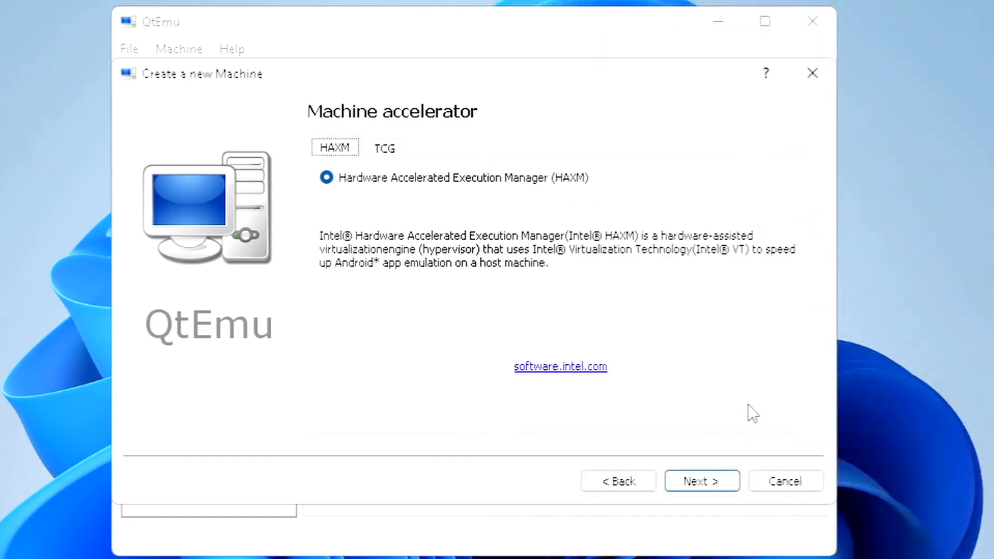
click(700, 481)
Allocate 4096 MiB of RAM to the new machine.
double_click(755, 172)
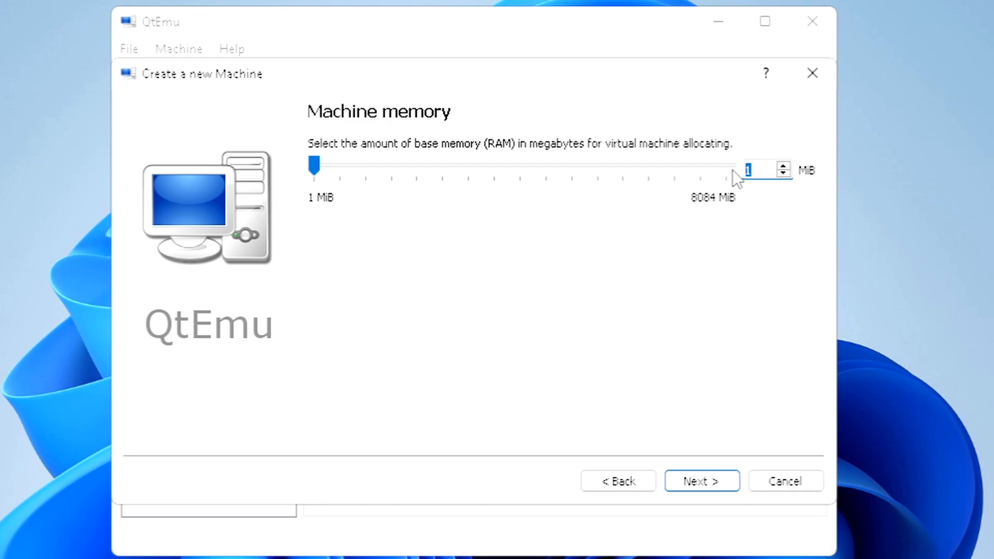
text(4096)
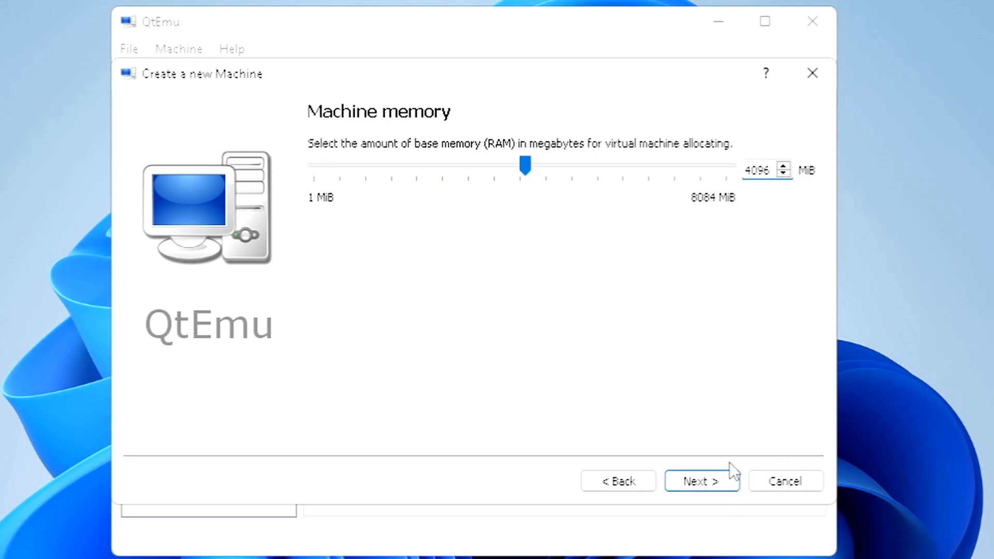
click(706, 481)
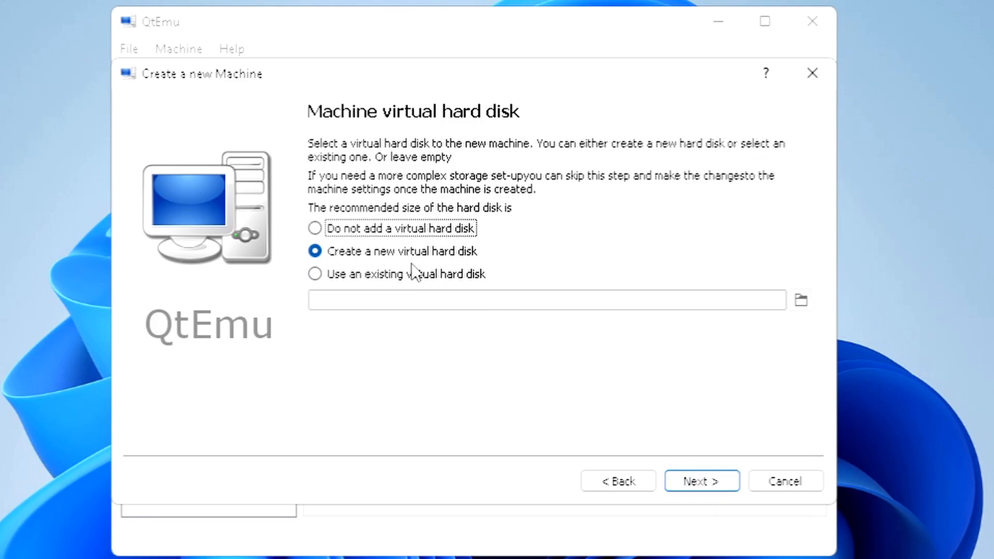
Create a new 30 GiB virtual hard disk of type raw and finish creating the Manjaro machine.
click(702, 487)
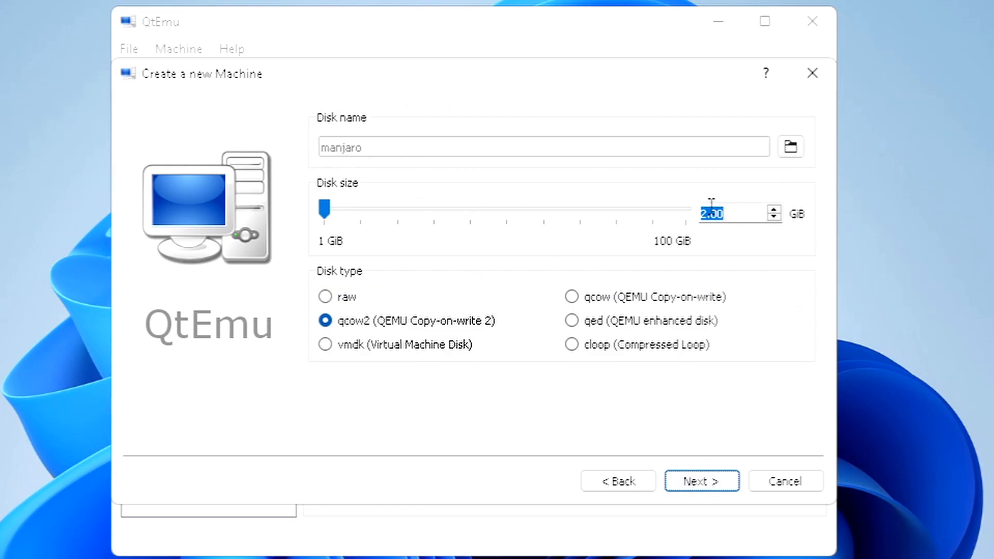
click(737, 208)
key(BackSpace)
key(BackSpace)
key(BackSpace)
key(BackSpace)
text(30)
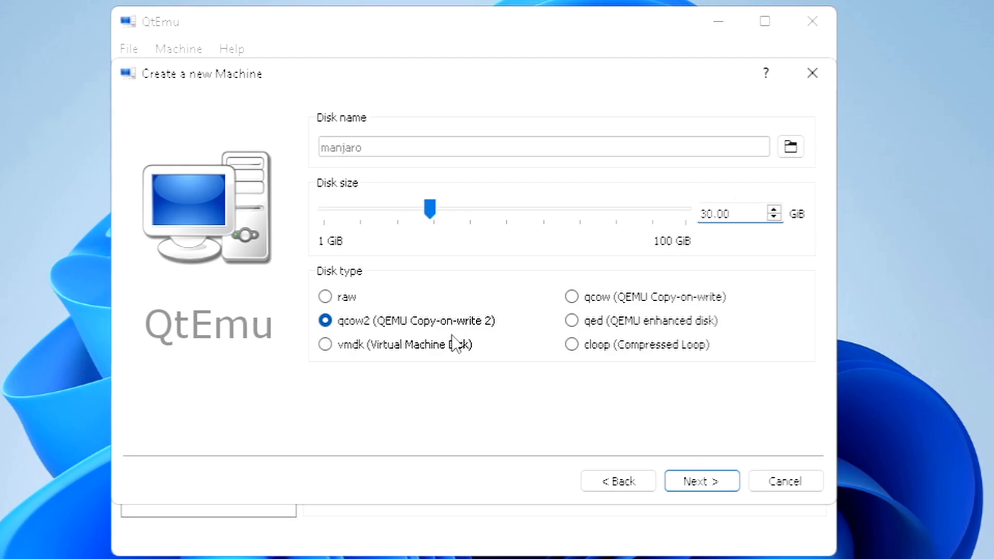
click(326, 298)
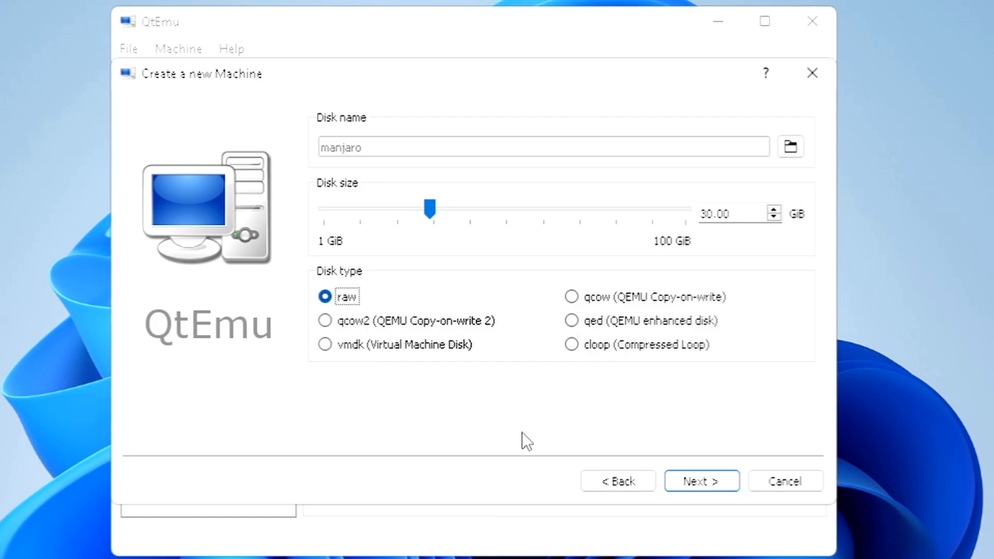
click(697, 482)
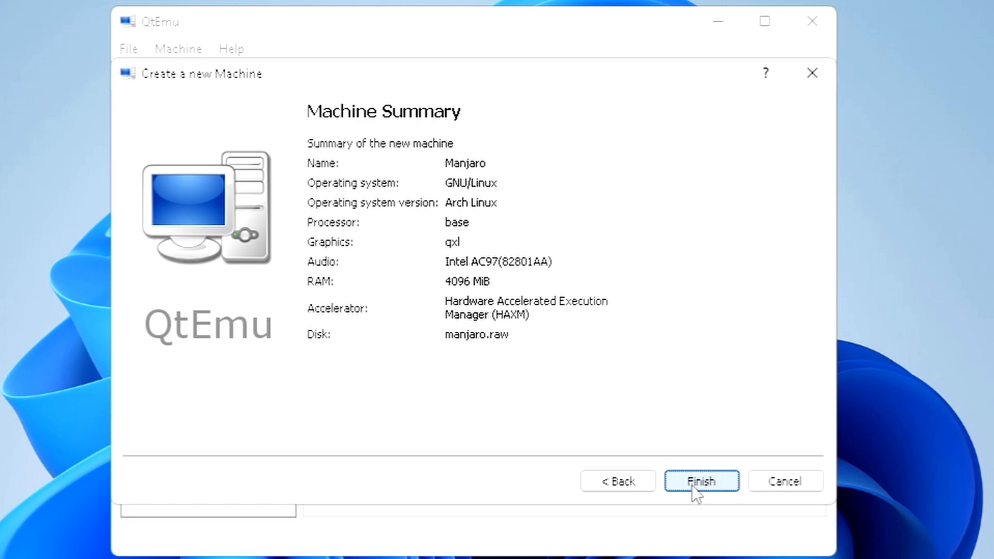
click(692, 486)
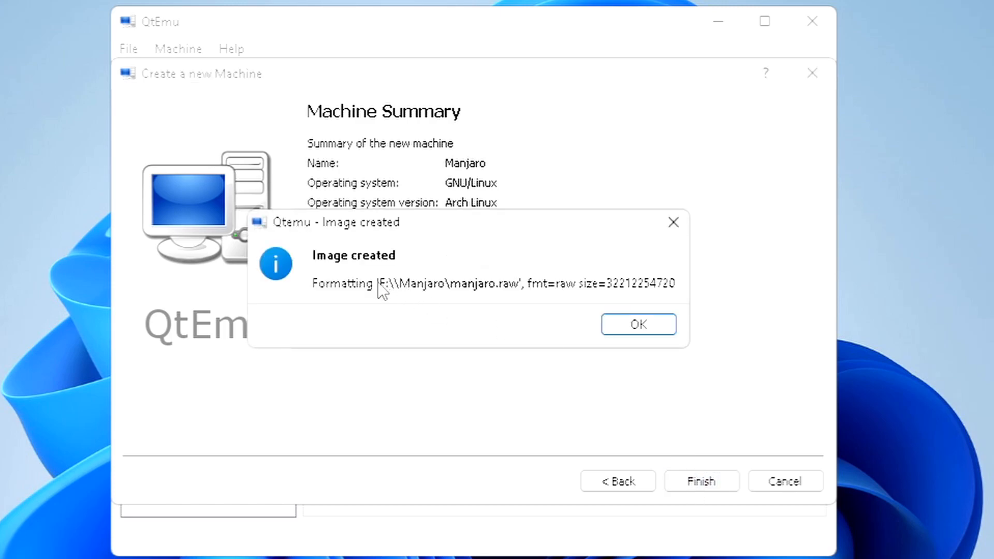
click(639, 325)
Open the Manjaro machine's settings and review its general details, CPU, graphics, RAM and machine type.
right_click(187, 130)
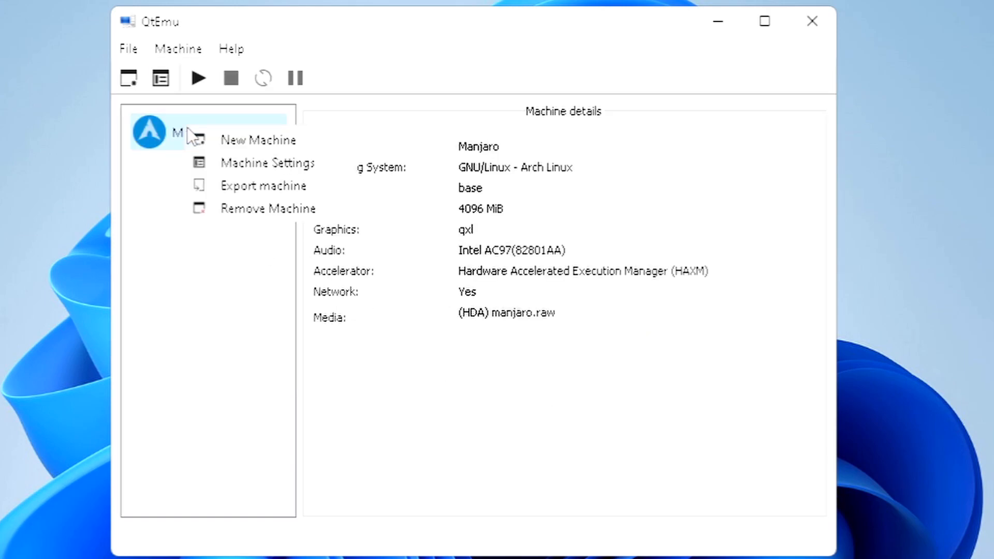
click(222, 163)
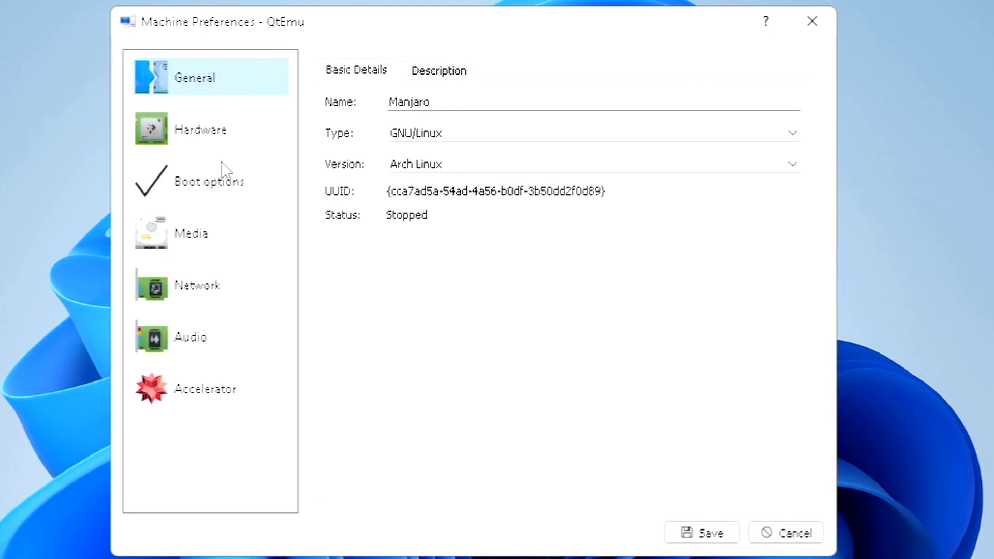
click(428, 75)
click(371, 74)
click(202, 137)
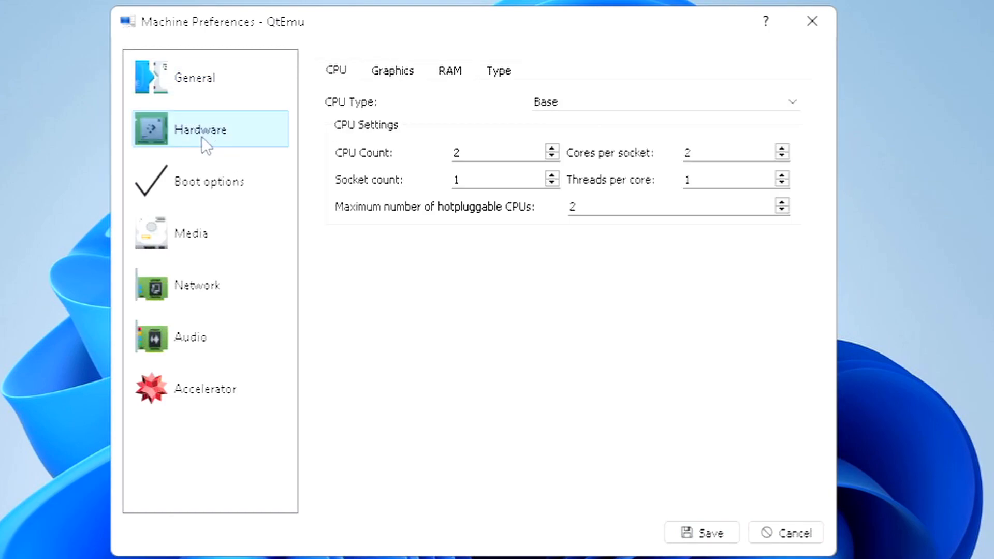
click(404, 77)
click(456, 78)
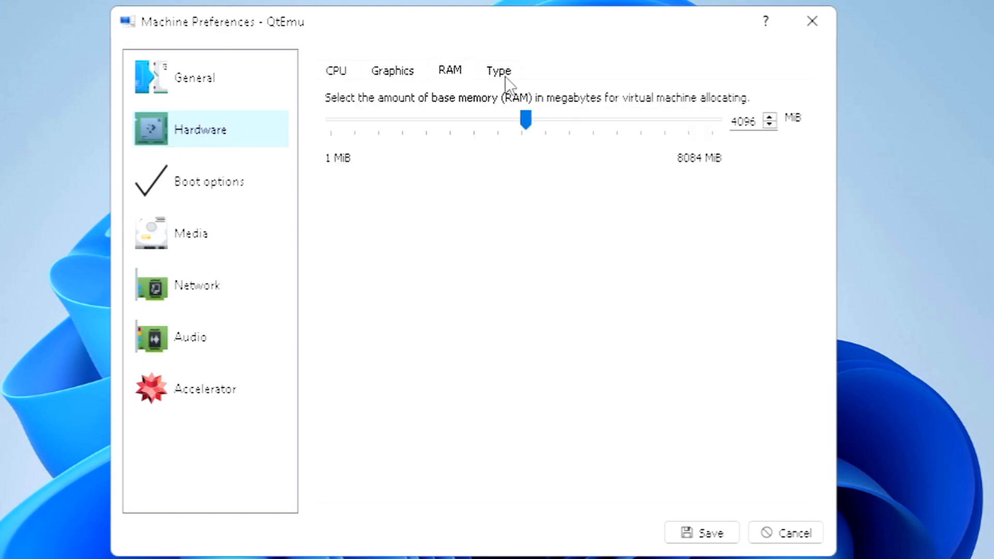
click(507, 78)
click(450, 73)
click(393, 76)
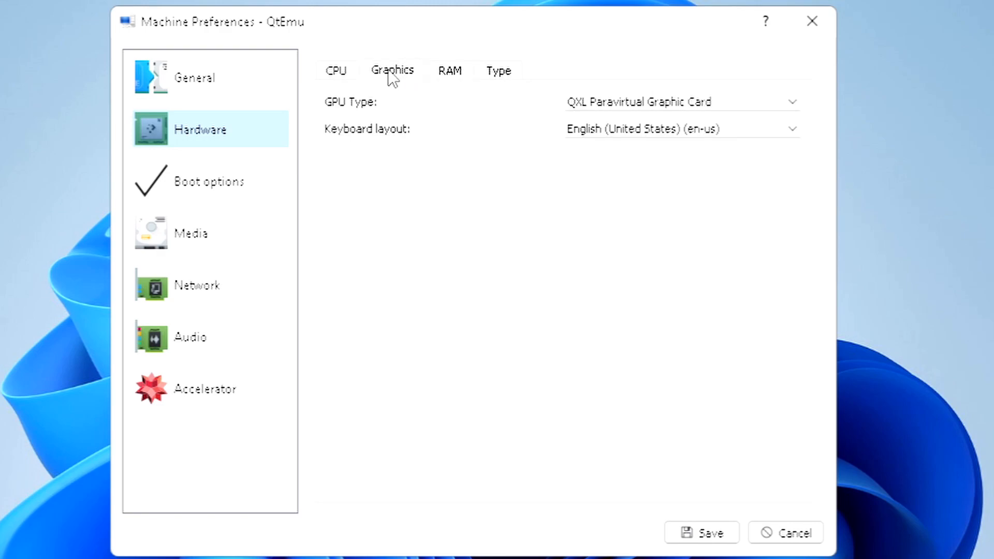
click(328, 76)
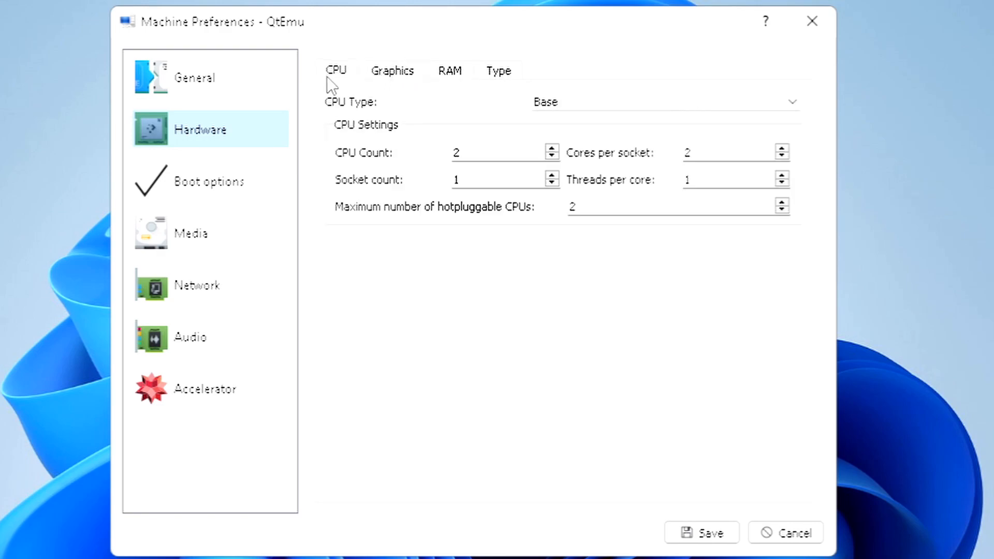
Enable CDROM as a boot device and move it above HDD to the start of the boot order.
click(206, 188)
click(325, 145)
click(486, 149)
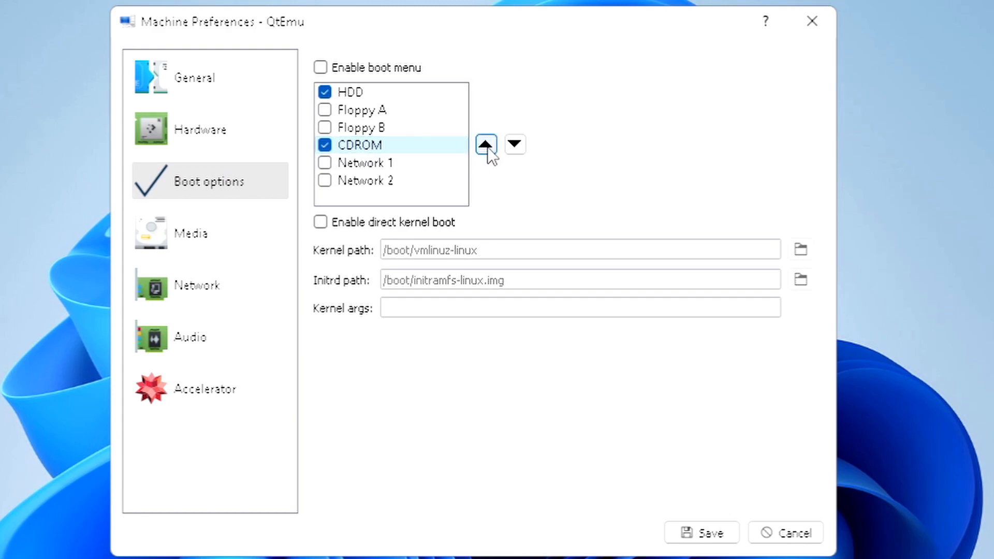
click(486, 146)
click(486, 145)
click(487, 146)
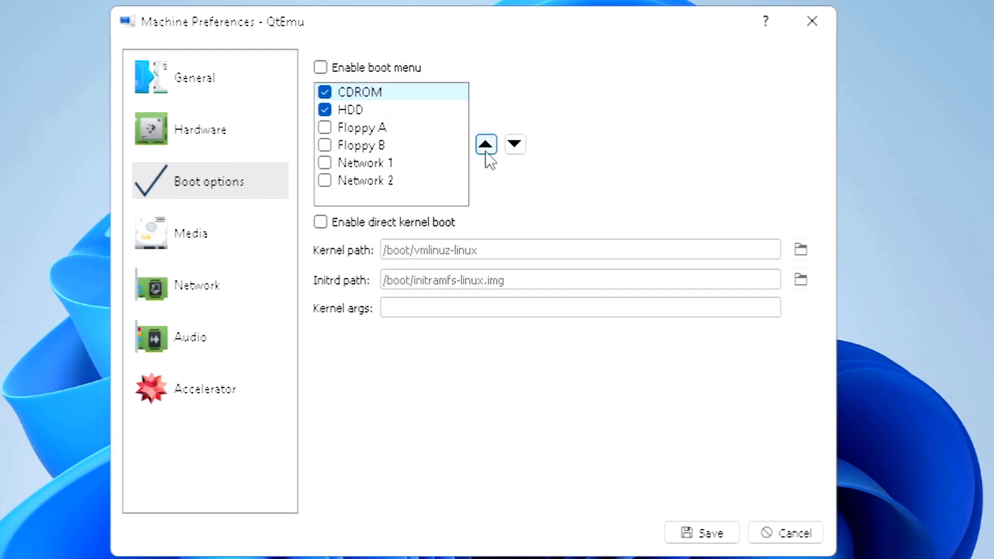
Add manjaro-xfce-21.1.6-minimal-211017-linux513.iso from Local Disk (F:) as the machine's CD-ROM media.
click(214, 236)
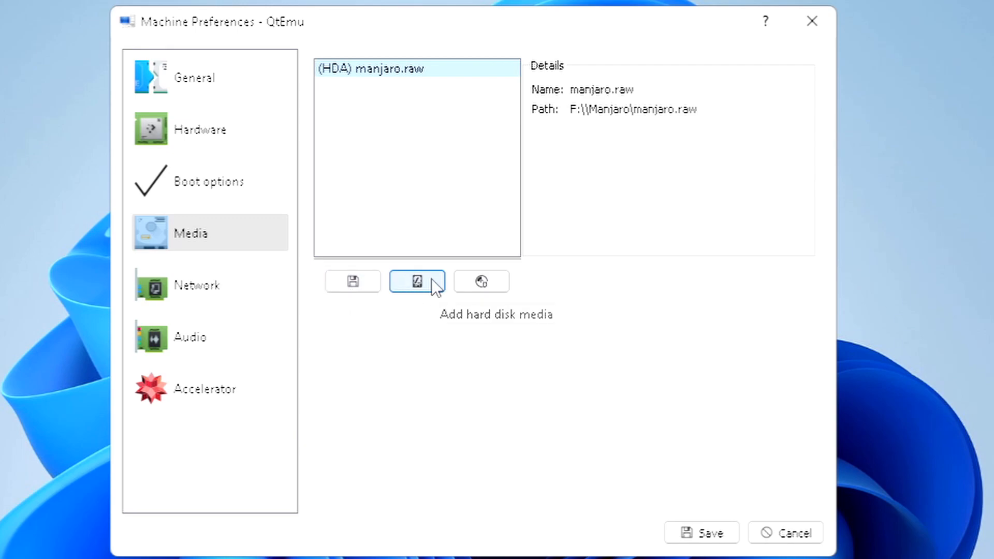
click(489, 289)
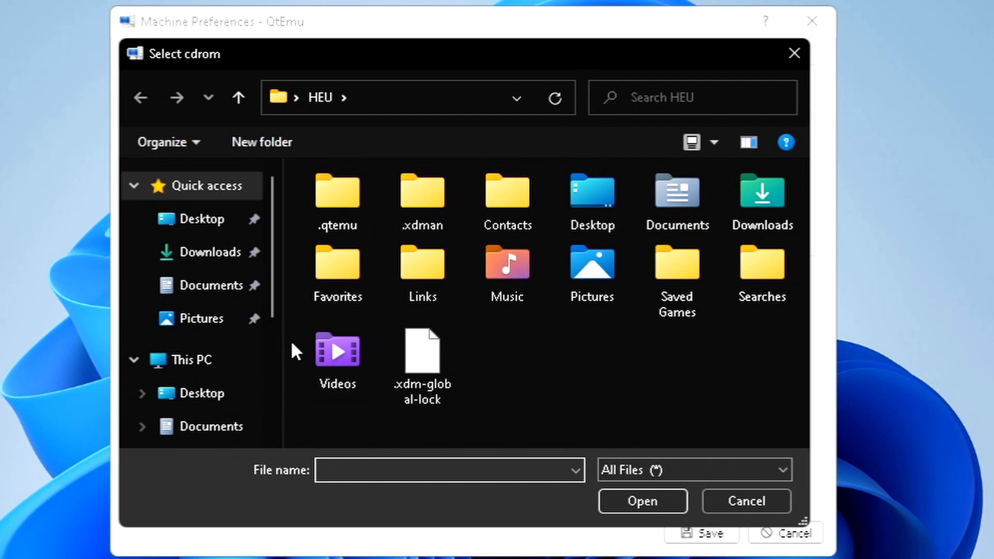
drag(274, 286, 269, 427)
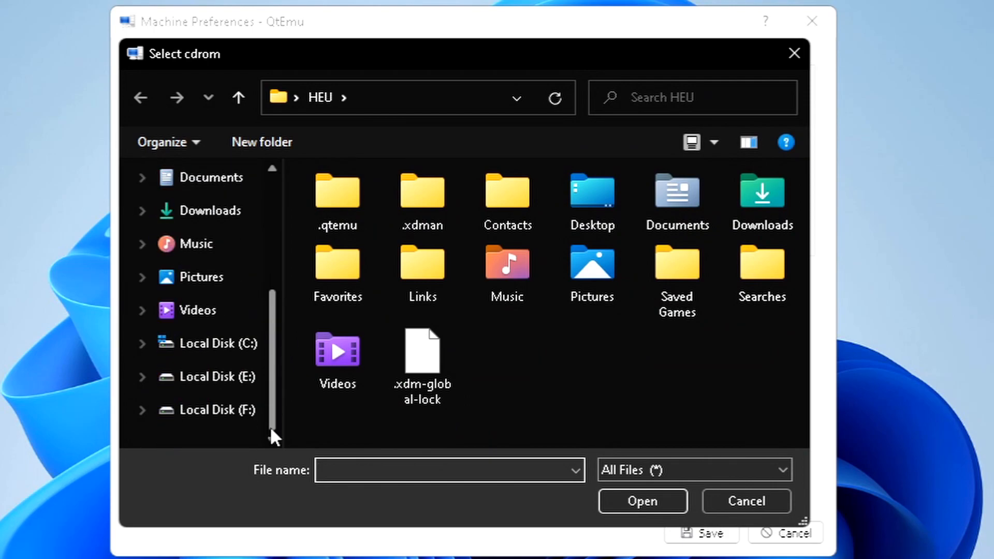
click(234, 411)
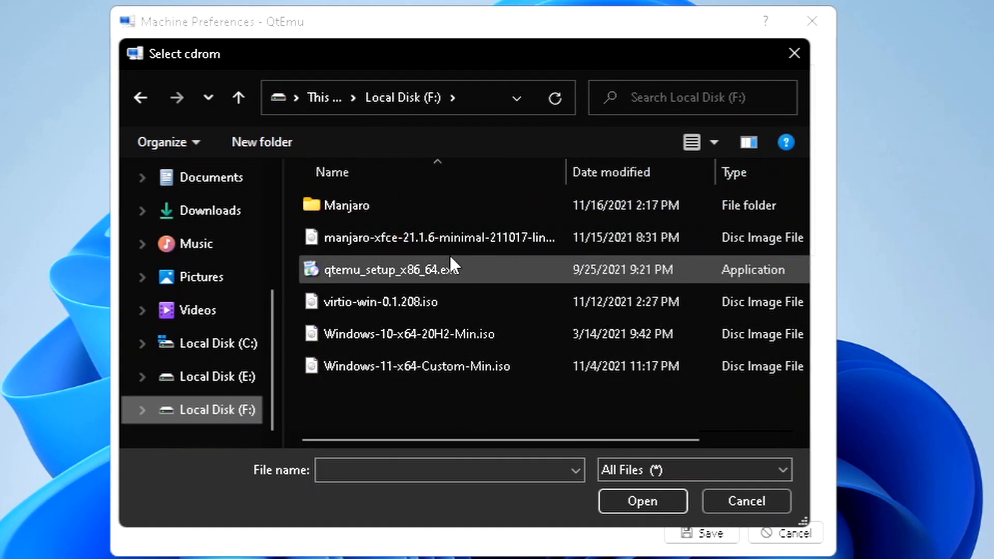
click(448, 236)
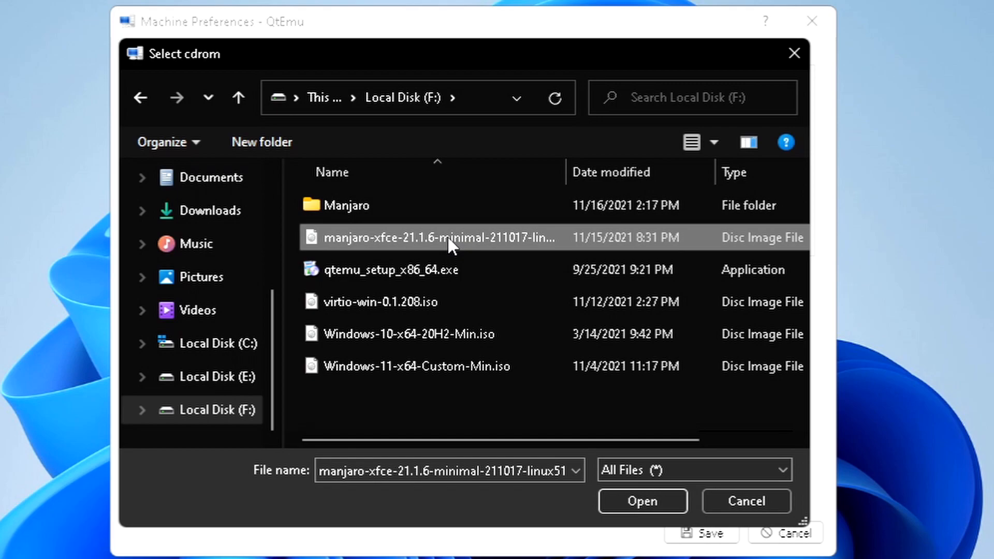
click(630, 500)
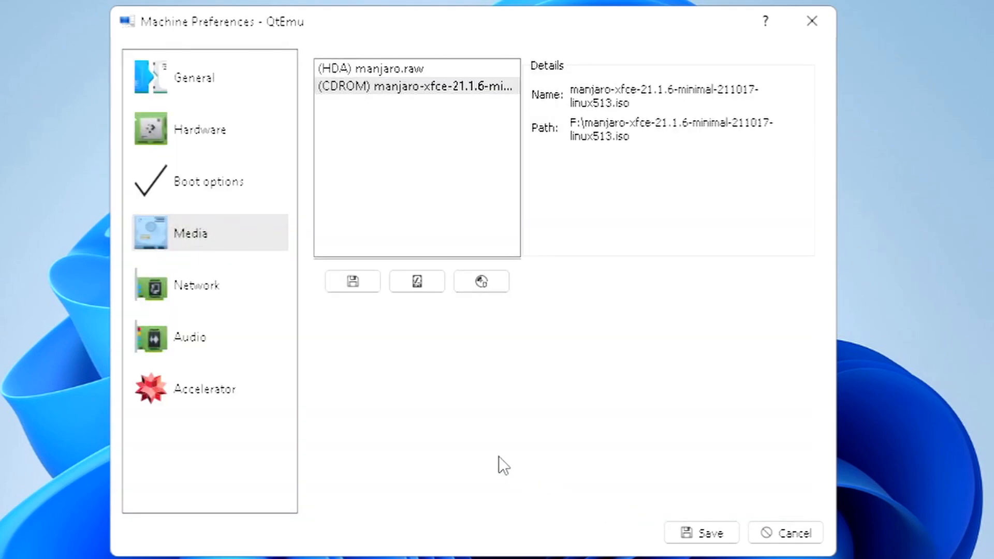
Check the options for adding another disk image, hard disk and CD-ROM, dismissing each without adding media.
click(378, 84)
click(352, 281)
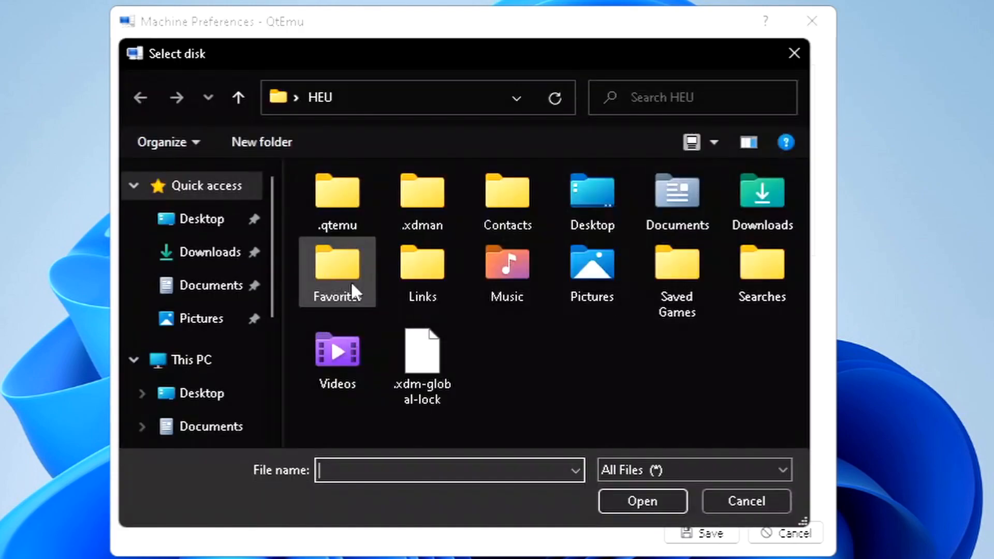
click(709, 500)
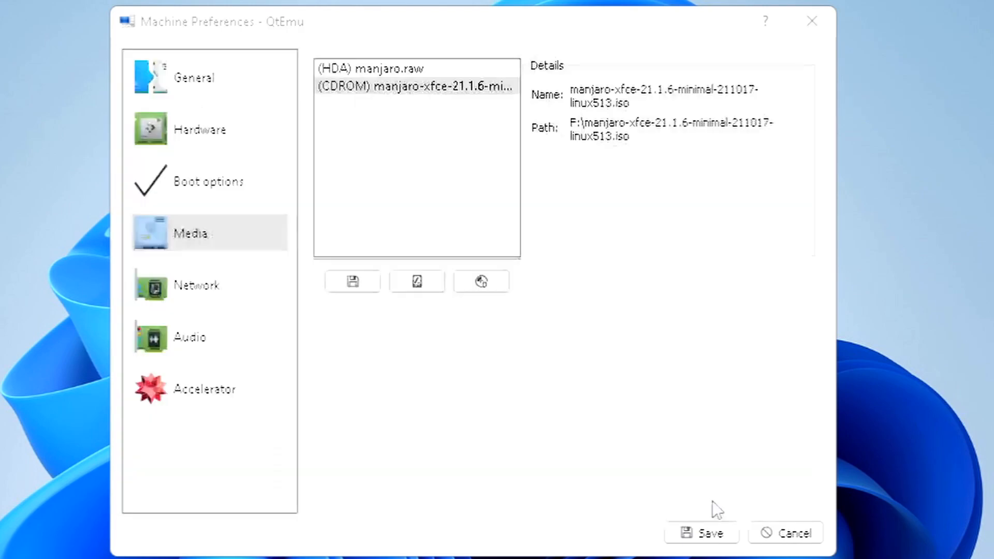
click(416, 288)
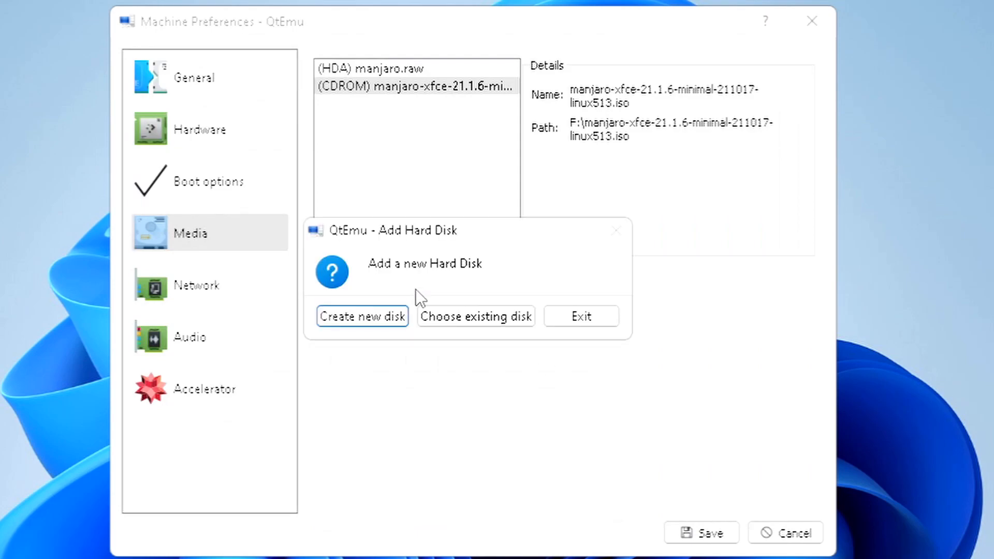
click(589, 320)
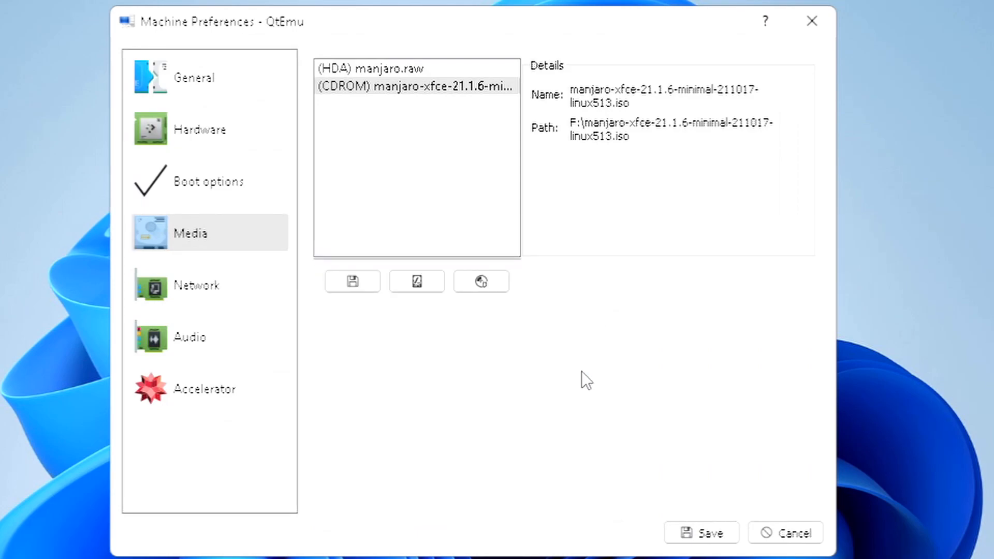
click(496, 282)
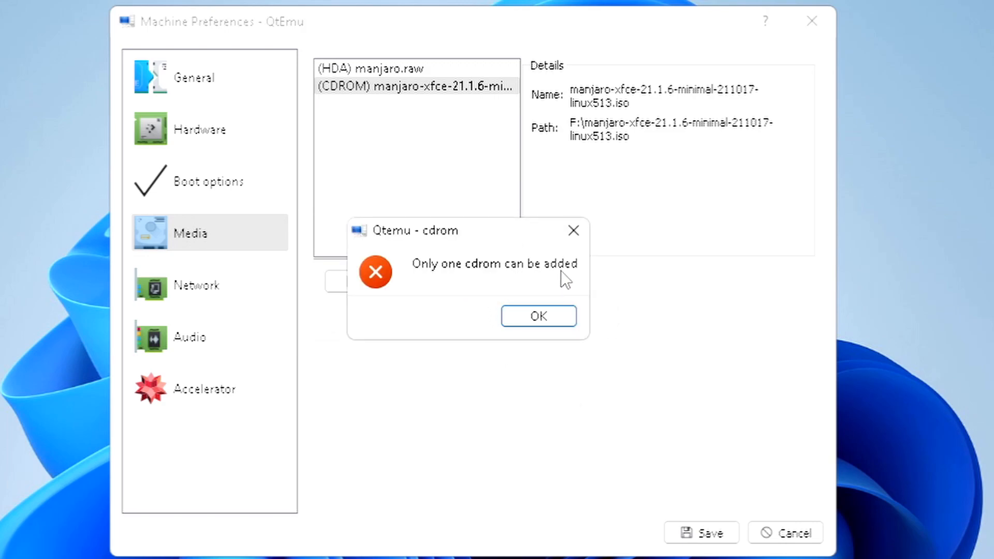
click(578, 229)
Review the machine's network, audio and accelerator settings, and save the machine preferences.
click(192, 288)
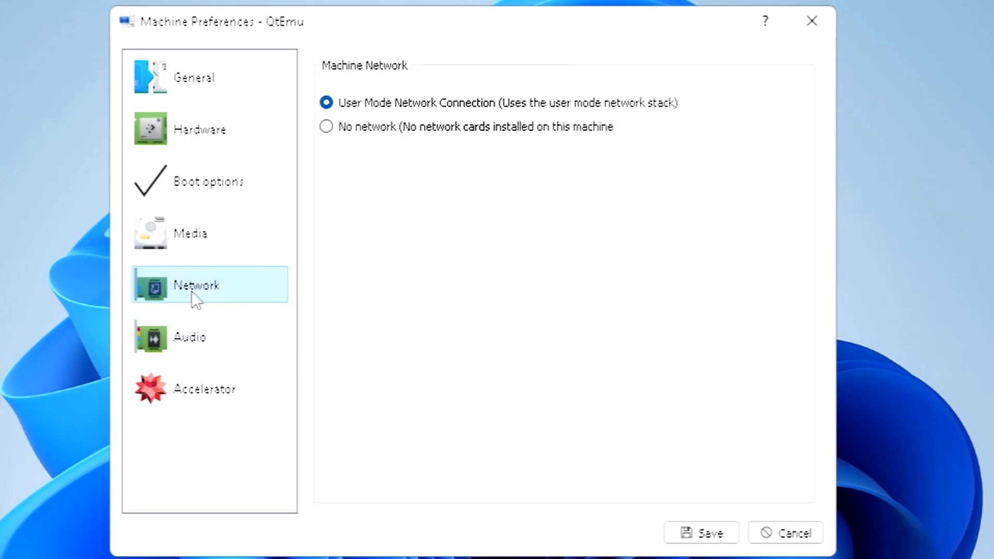
click(176, 346)
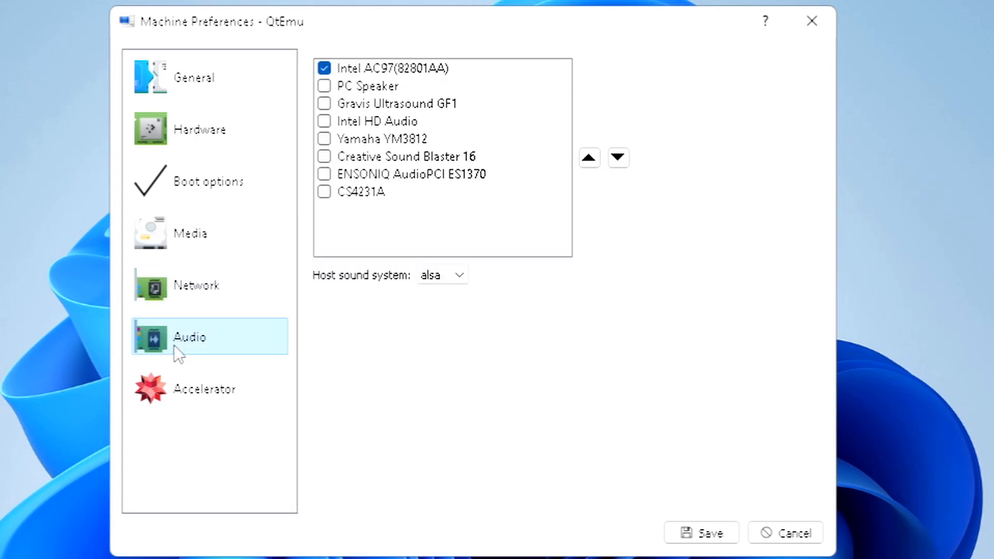
click(201, 388)
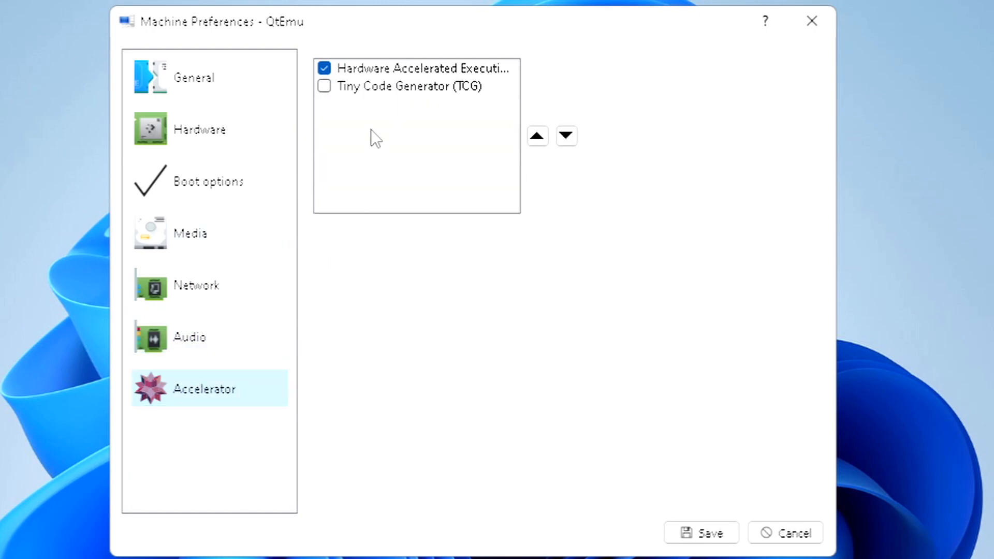
click(709, 538)
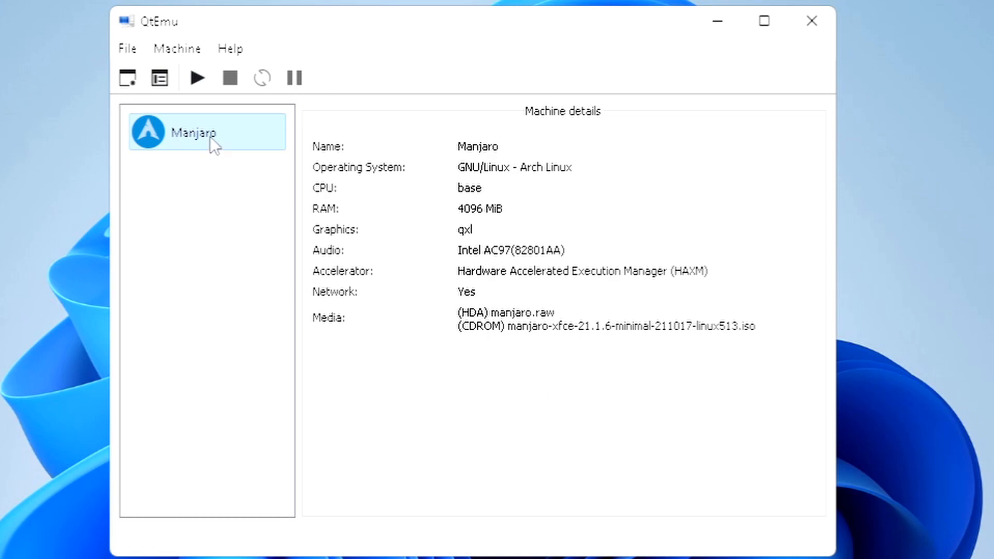
Start the Manjaro virtual machine and boot its live ISO with proprietary drivers.
click(194, 83)
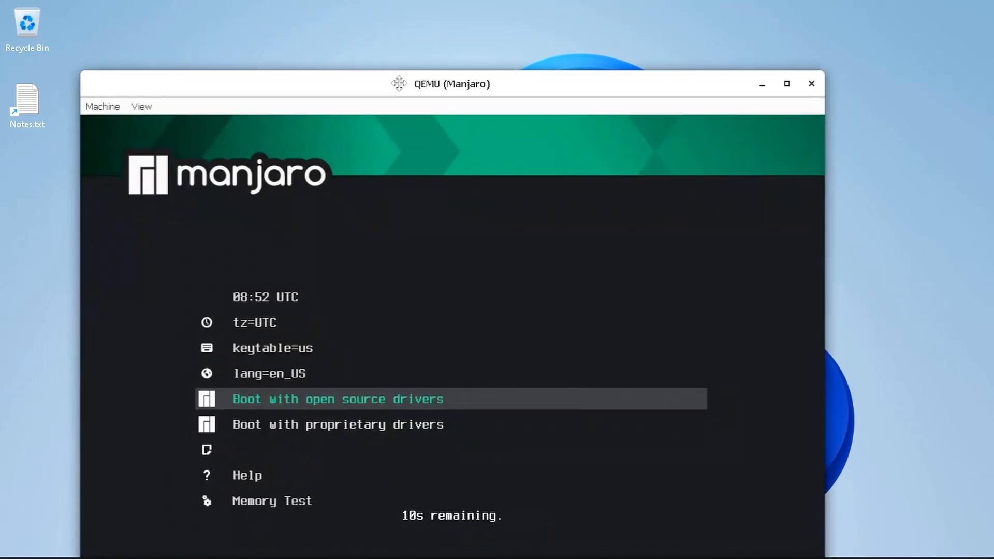
drag(396, 86, 427, 14)
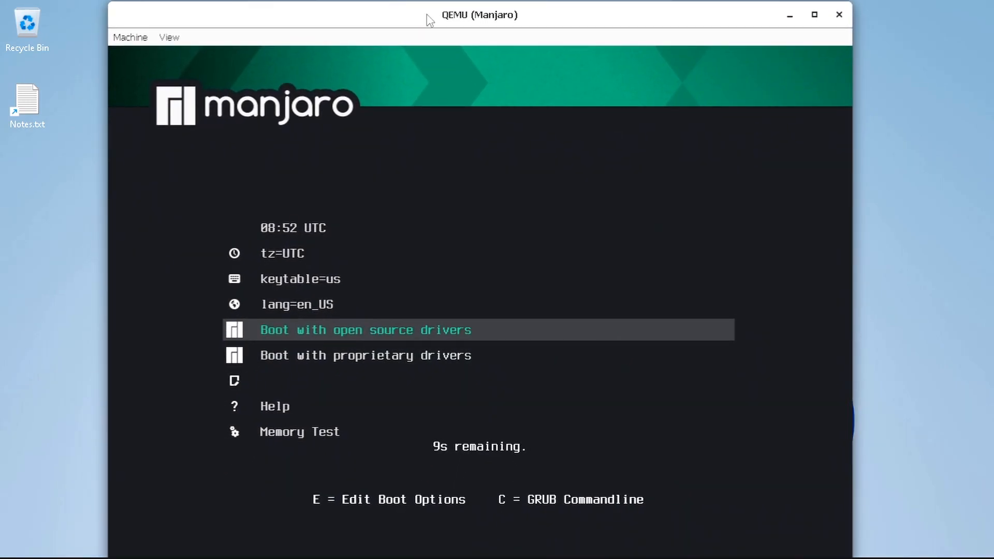
key(Down)
key(Return)
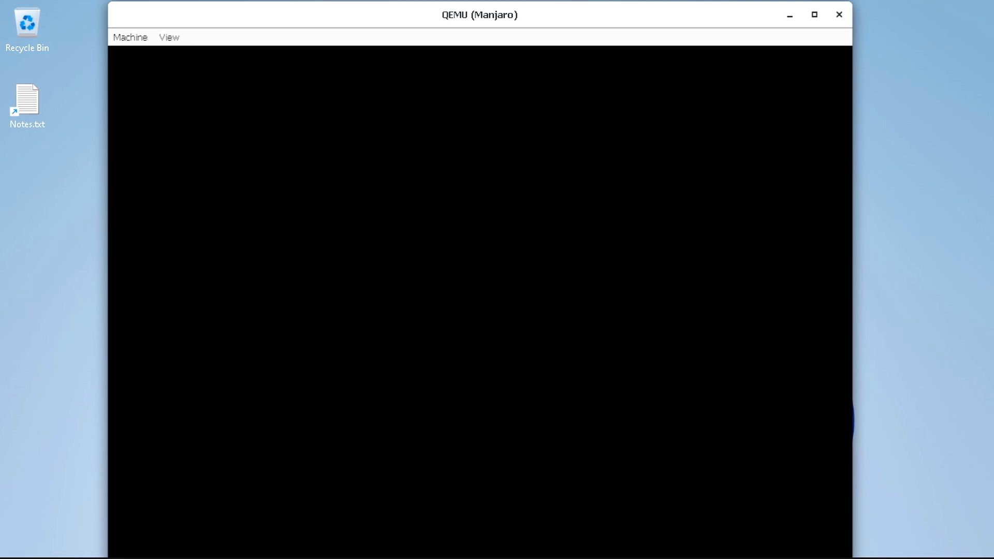
Open Task Manager to examine CPU performance while the machine boots, and close it again.
mouse_move(757, 554)
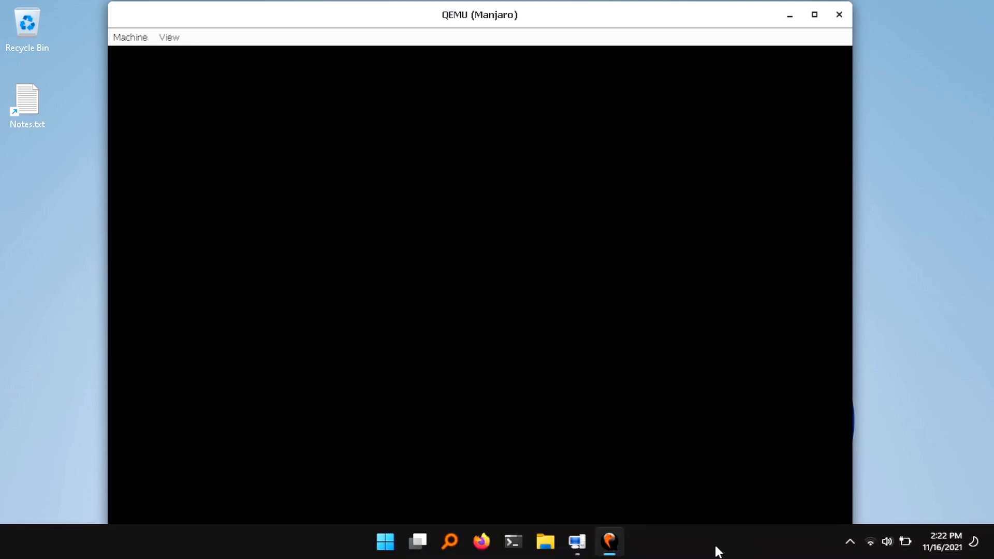
right_click(384, 549)
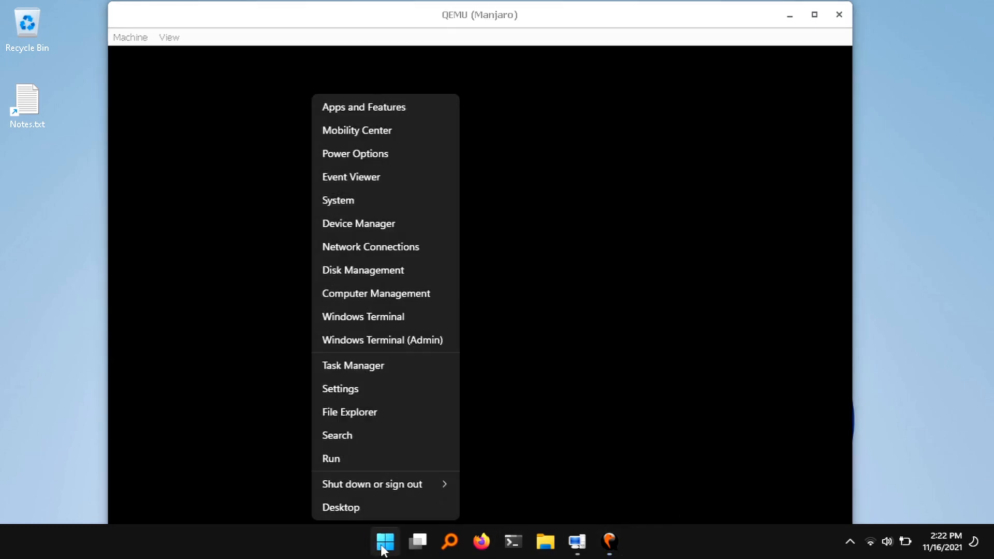
click(414, 365)
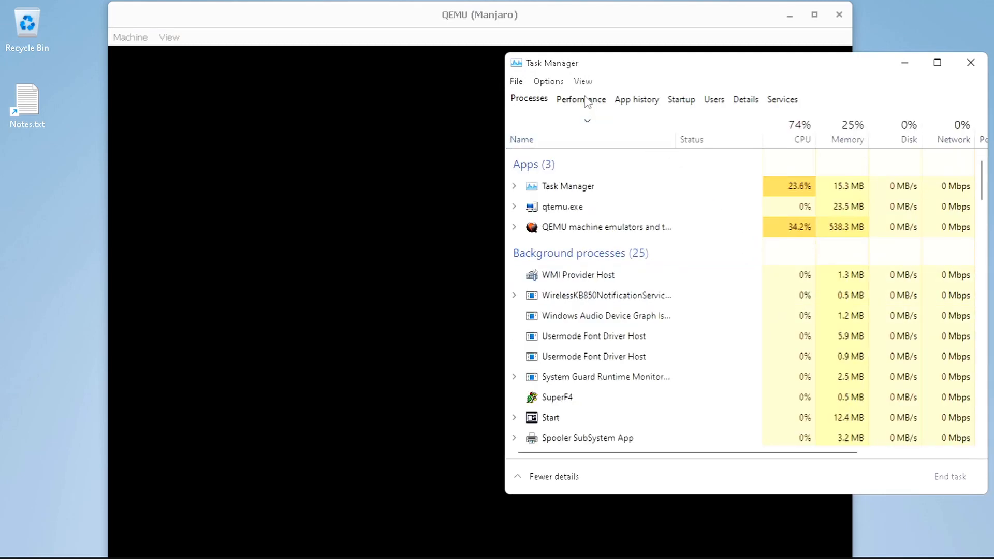
click(582, 100)
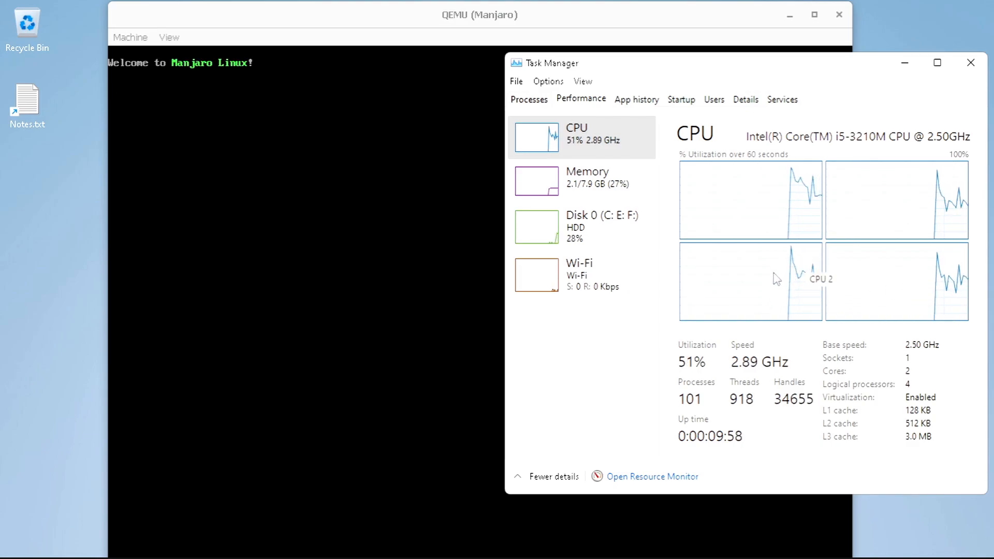
click(969, 64)
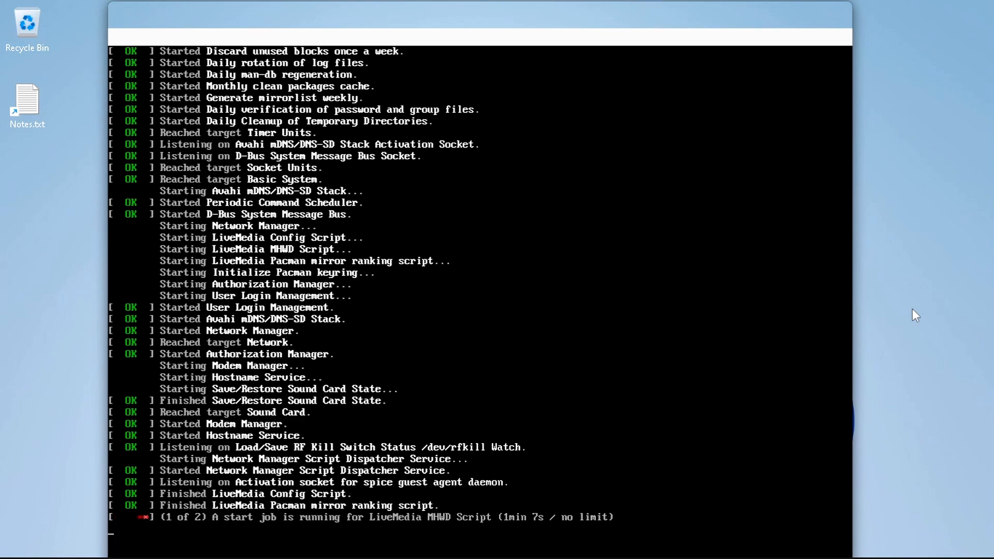
Examine QEMU's processor and memory use and the disk activity in Task Manager during boot, and close it again.
click(849, 548)
click(923, 318)
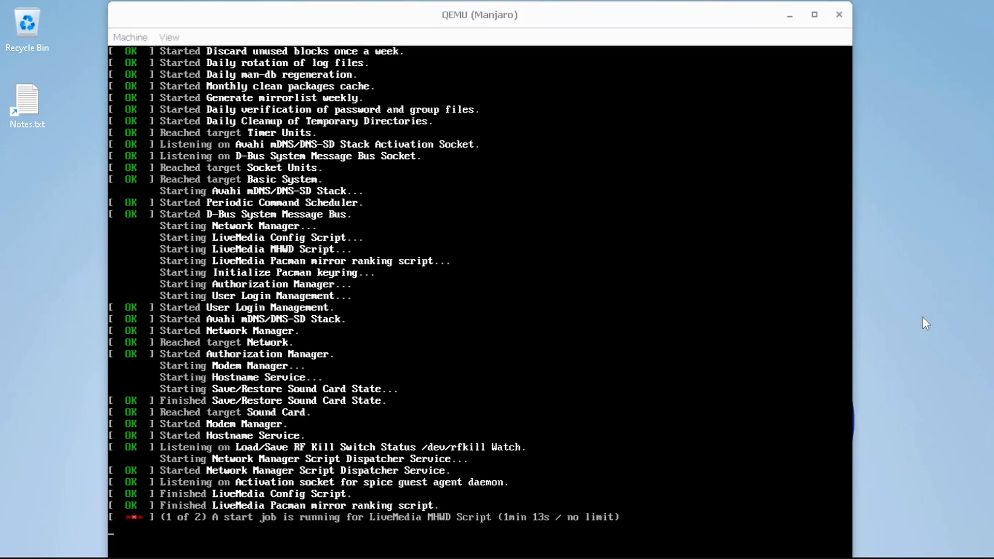
mouse_move(492, 557)
right_click(386, 541)
click(442, 362)
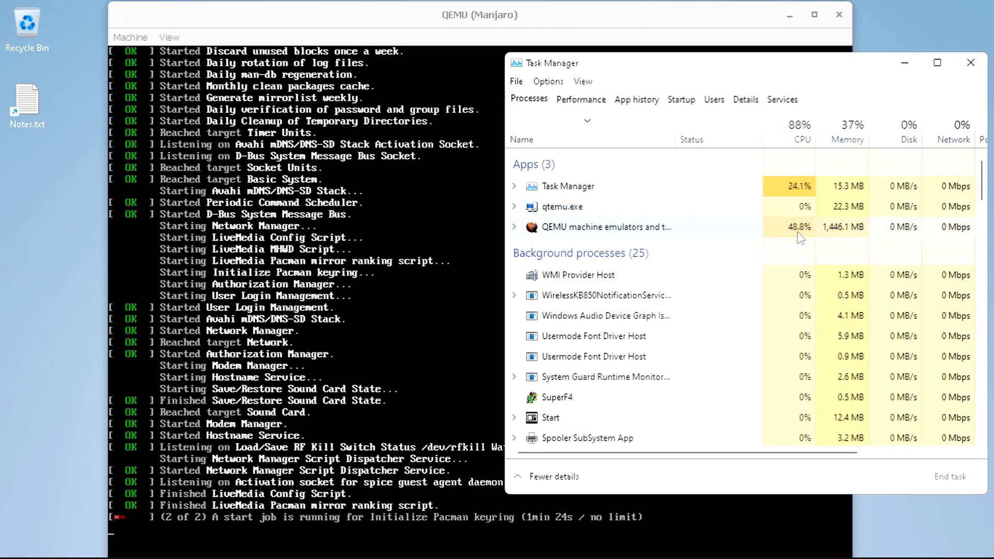
click(590, 101)
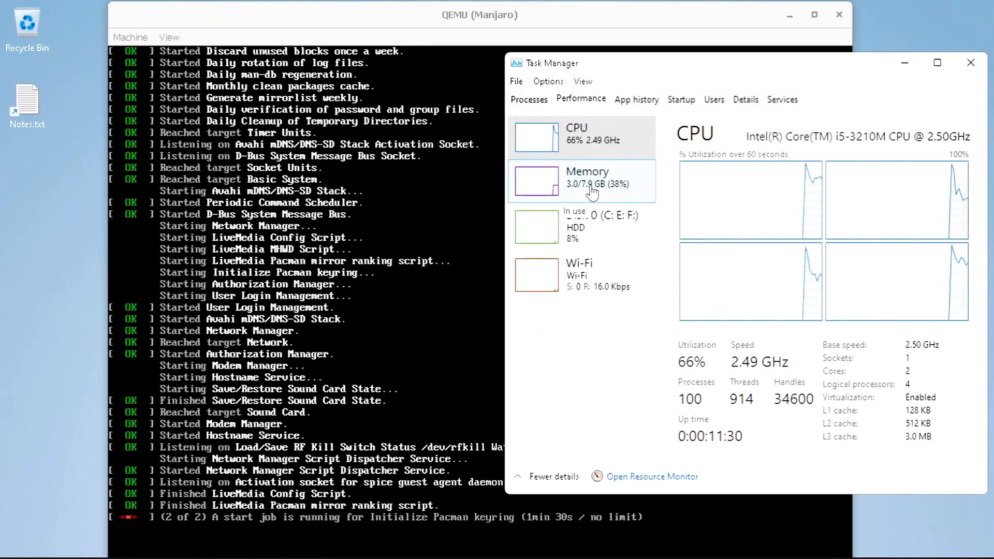
click(604, 222)
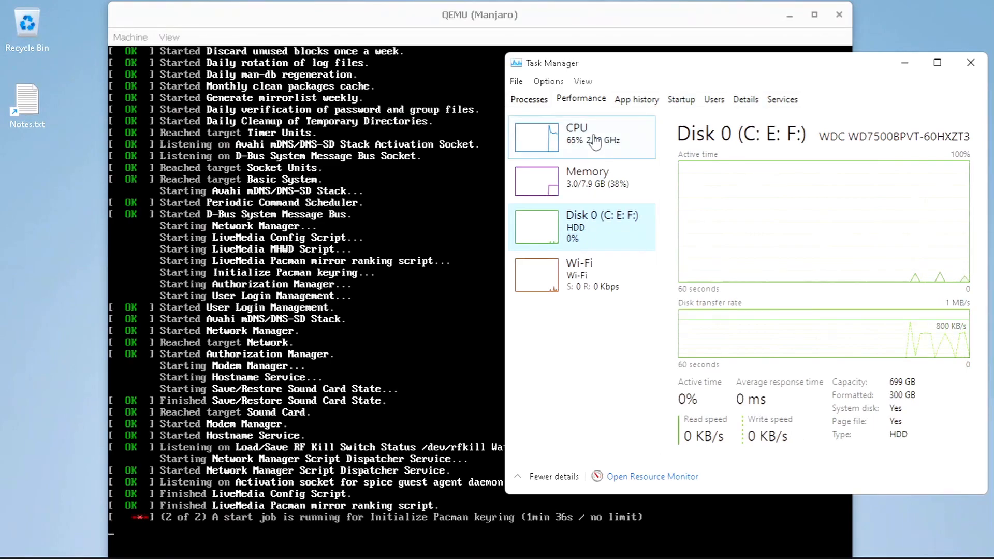
click(596, 141)
click(529, 99)
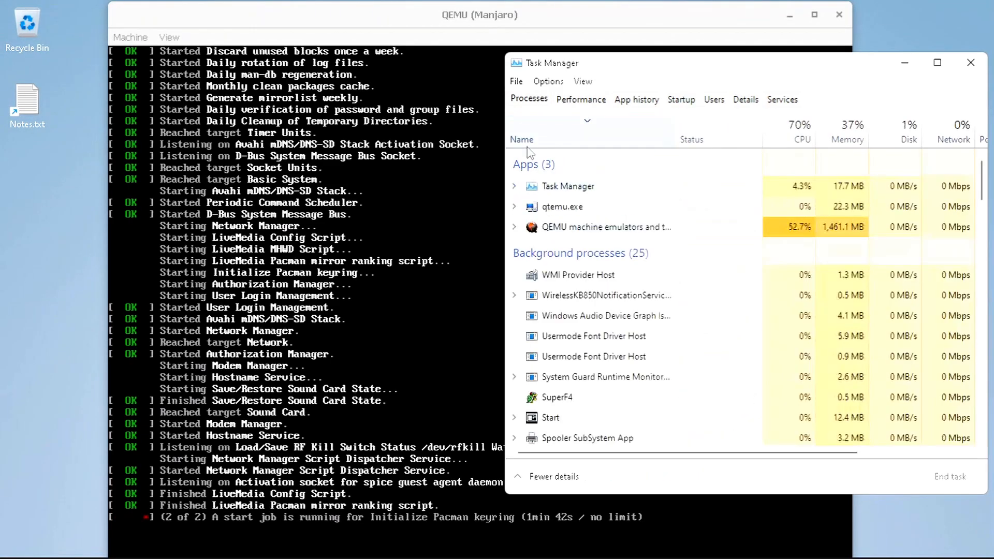
click(589, 99)
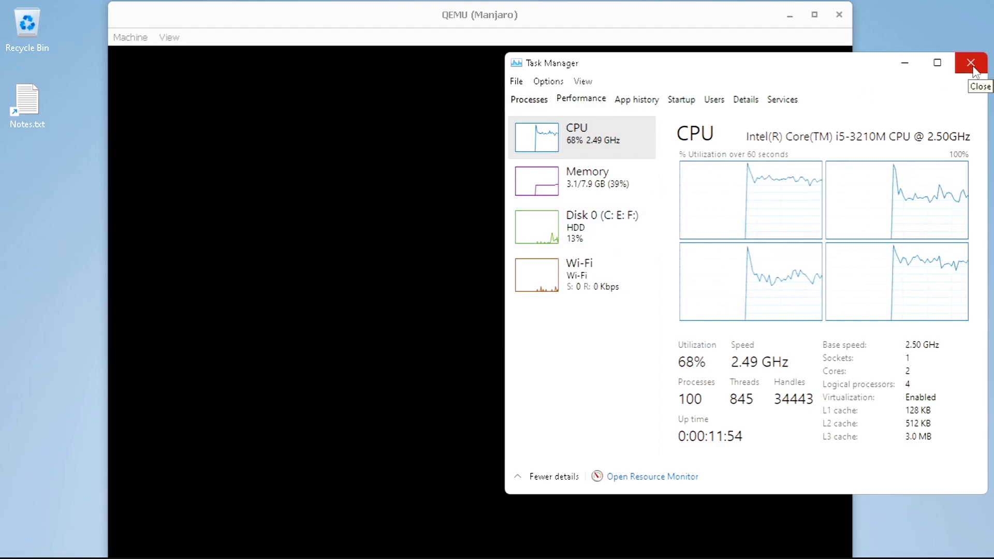
click(529, 99)
click(970, 63)
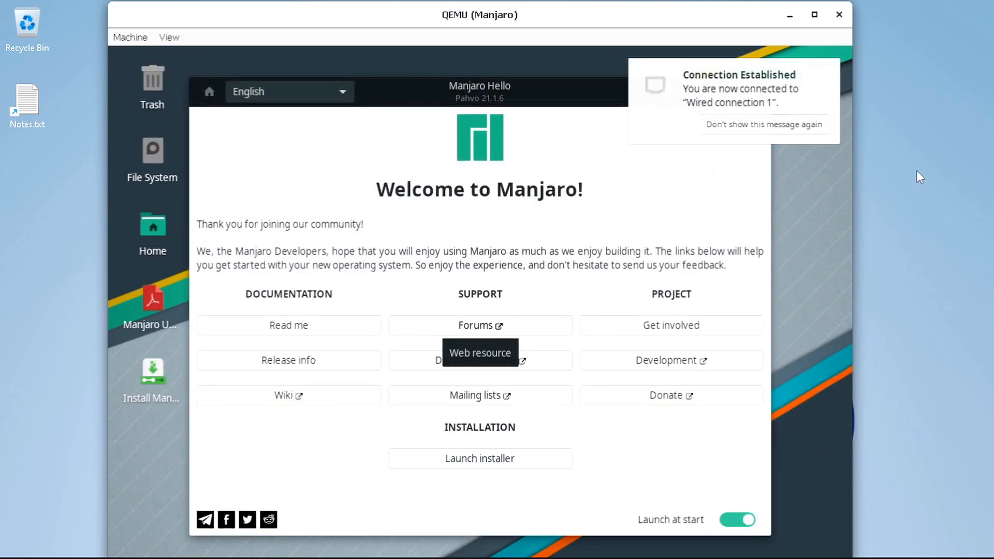
Disable Launch at start in Manjaro Hello, launch the Manjaro installer and close the welcome window.
click(727, 525)
click(739, 524)
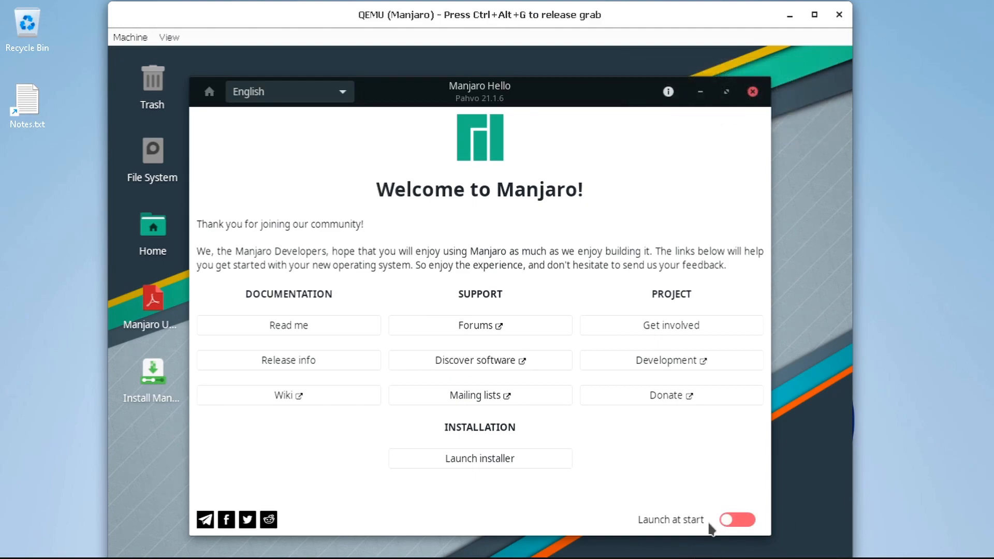
click(477, 457)
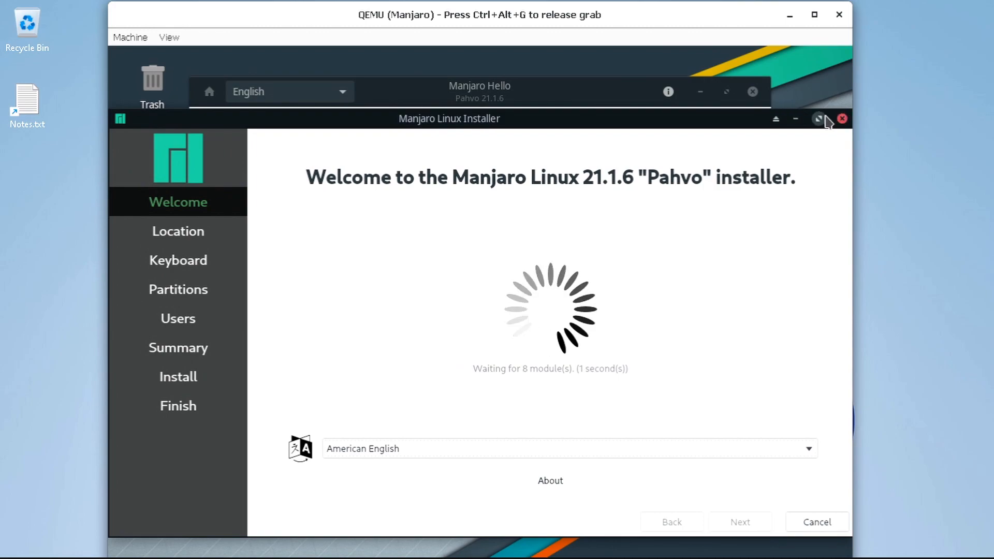
click(754, 93)
click(754, 93)
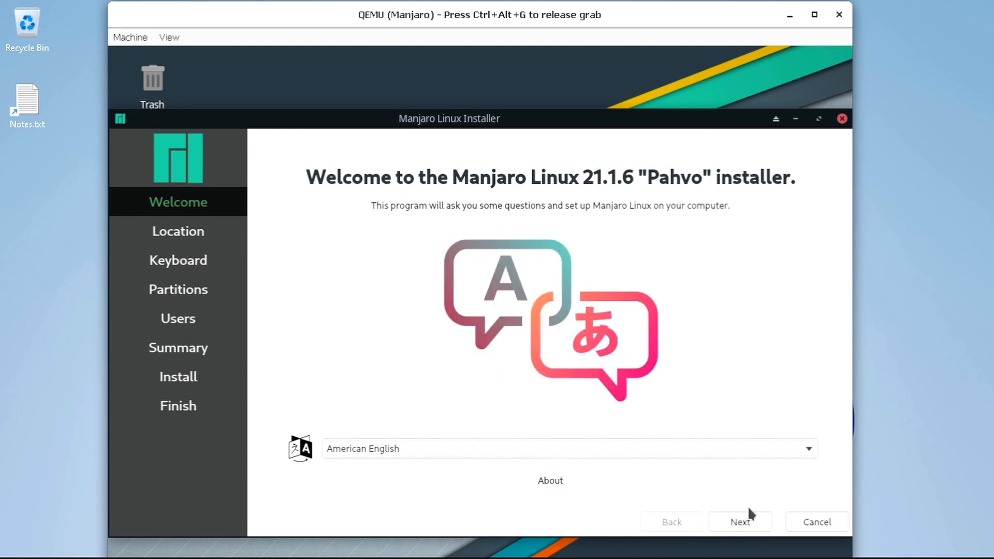
Accept American English, the default location and the English (US) keyboard, and keep QEMU HARDDISK (/dev/sda) as the storage device.
double_click(740, 523)
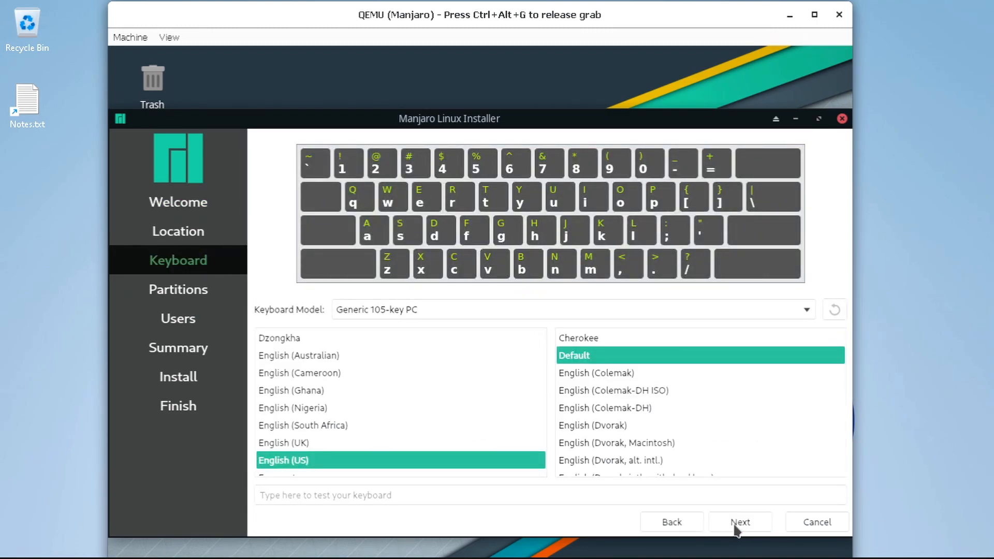
click(739, 523)
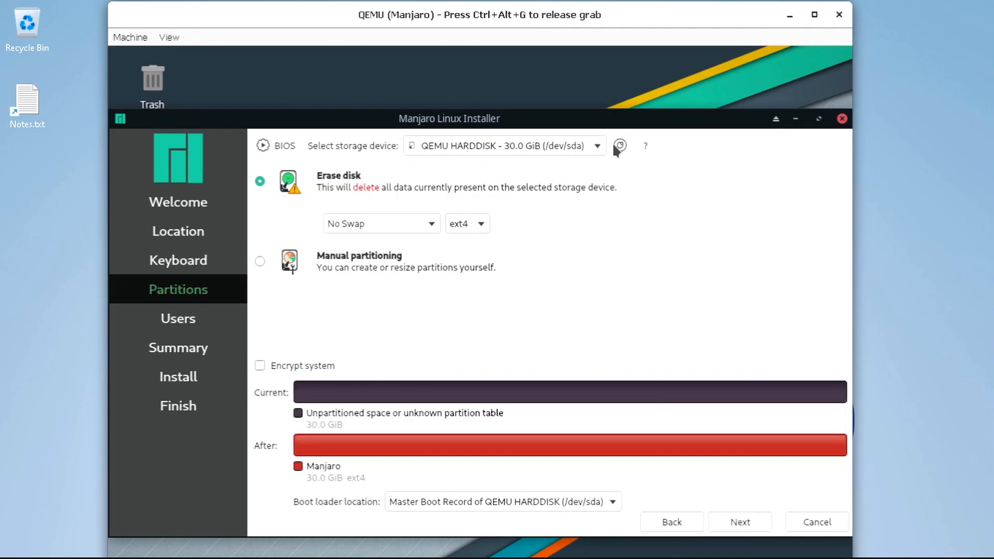
click(596, 148)
click(596, 149)
mouse_move(276, 153)
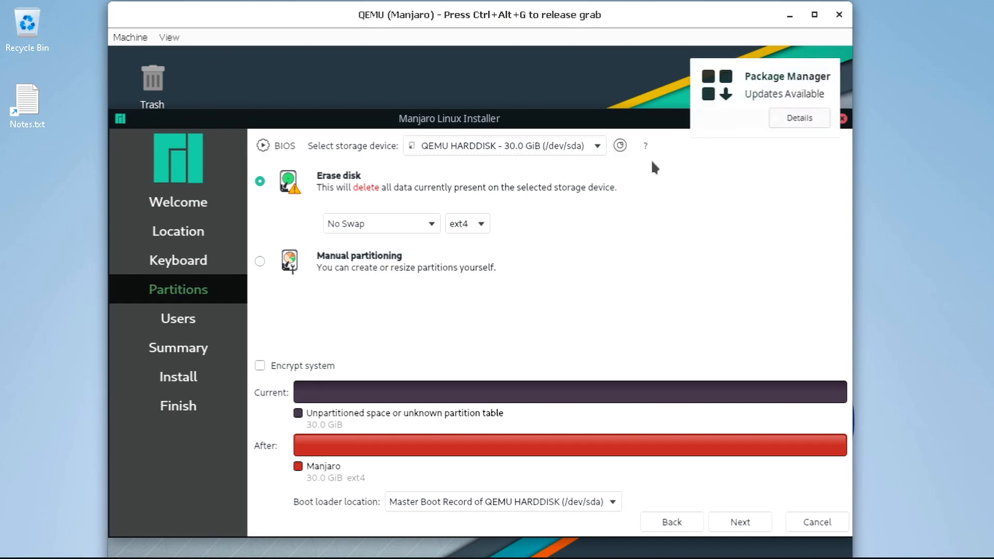
Choose Swap (no Hibernate) for the erased disk, keep the boot loader in the Master Boot Record of /dev/sda, and accept the partitioning.
click(410, 223)
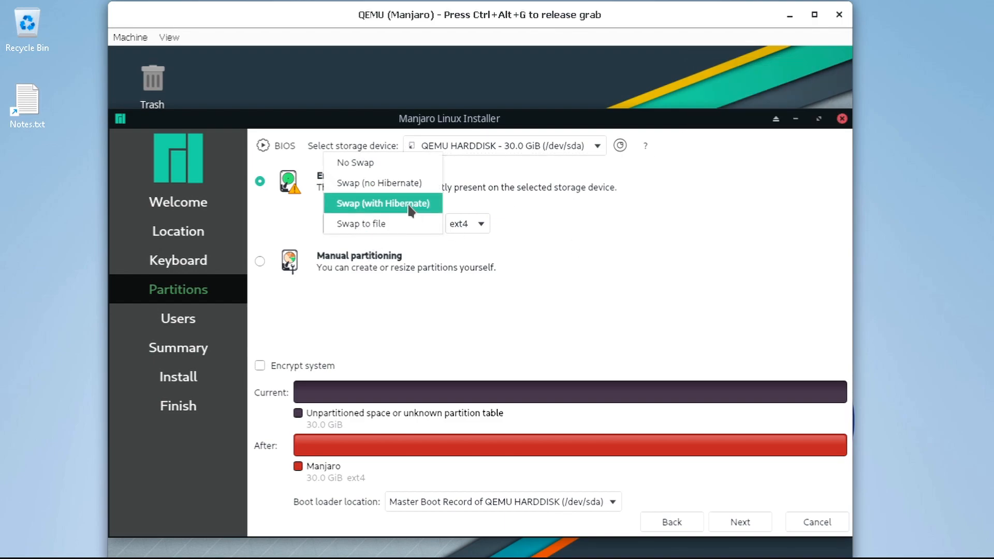
click(405, 188)
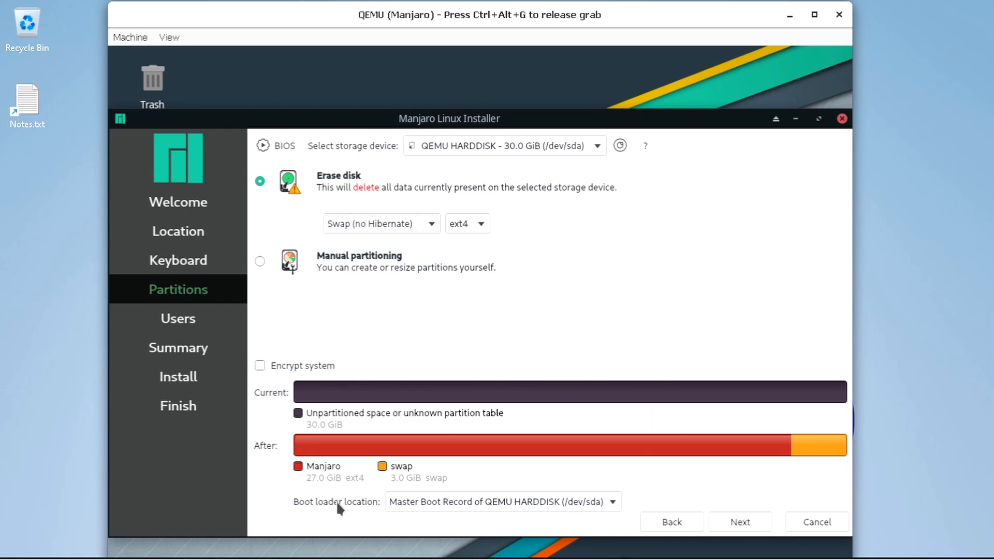
click(580, 501)
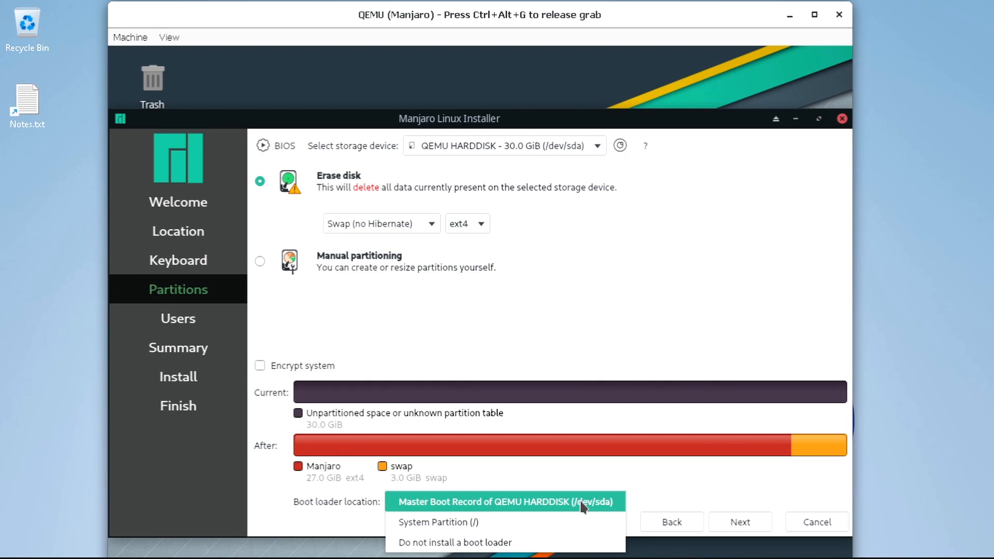
click(583, 502)
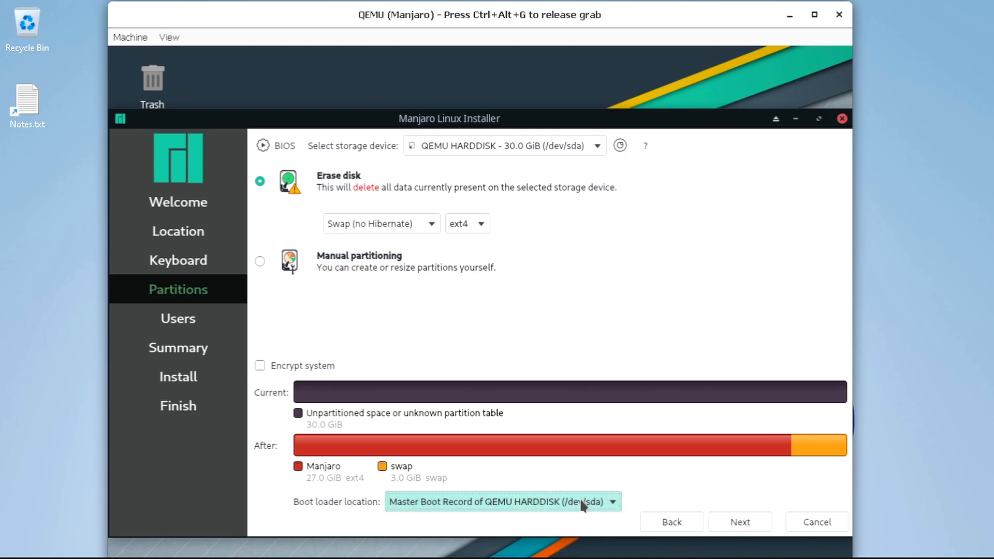
click(740, 526)
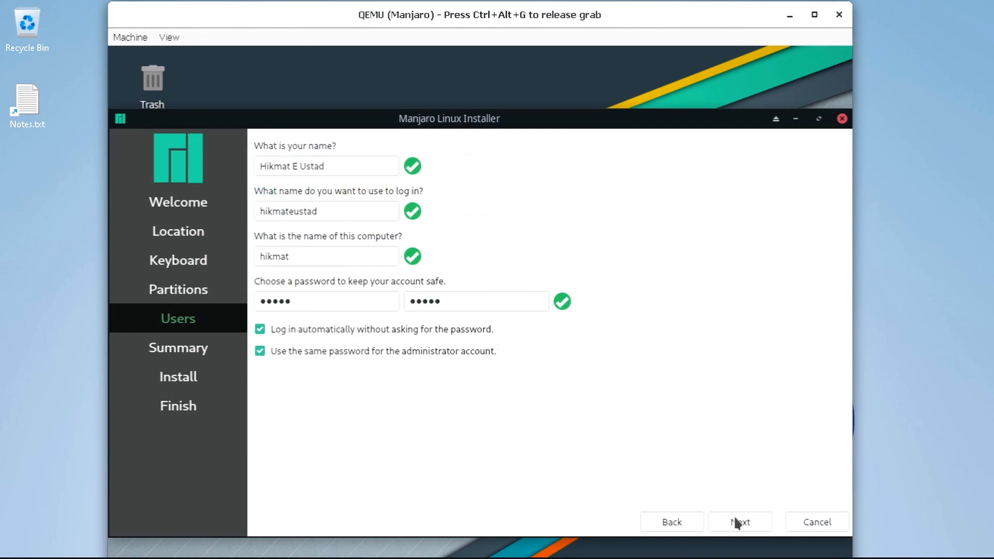
Accept the user account details, review the installation summary and confirm installing Manjaro 21.1.6.
click(735, 517)
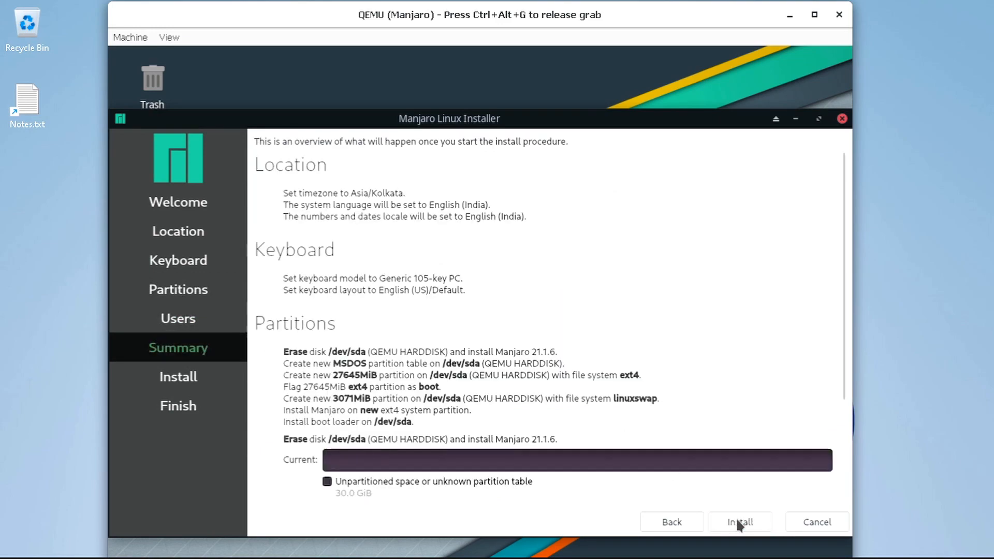
scroll(668, 352, down, 3)
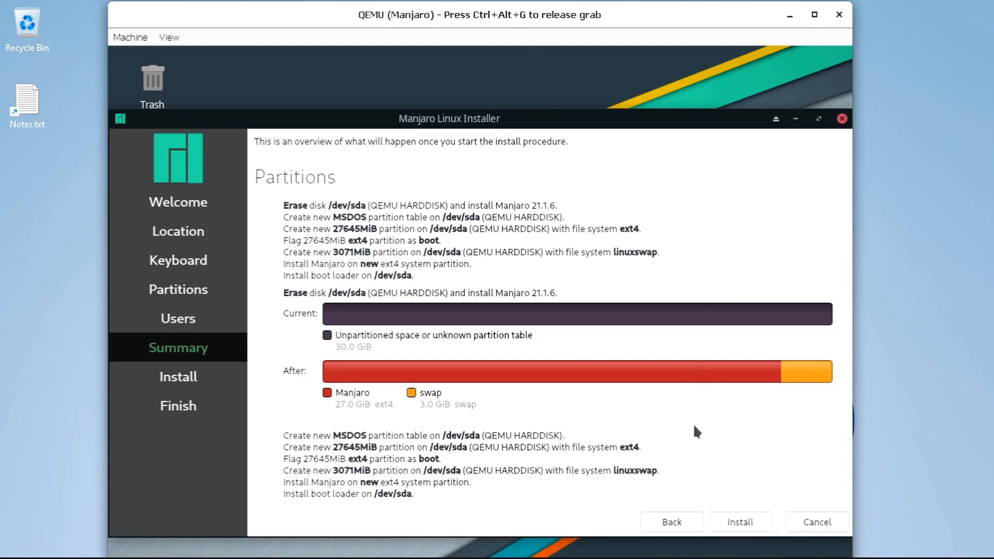
click(739, 527)
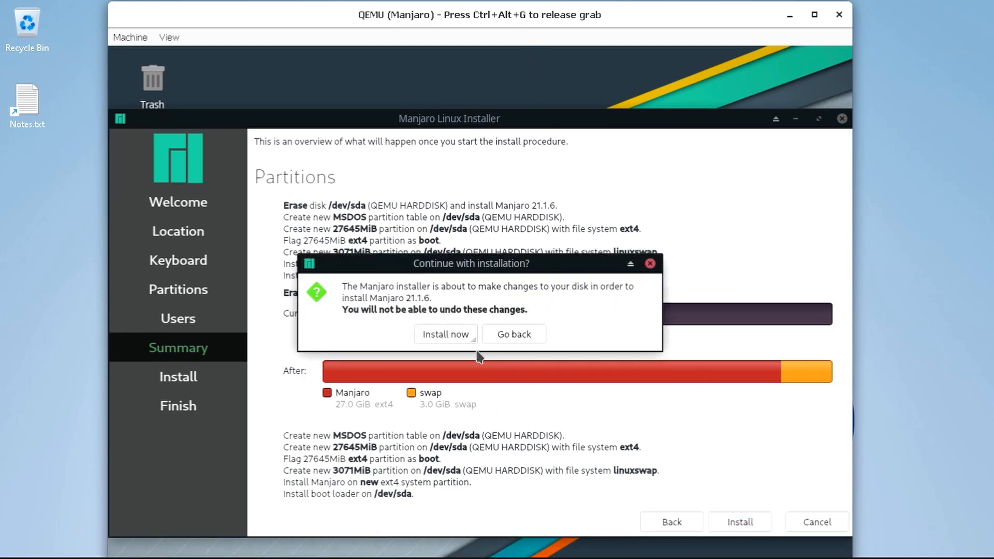
click(434, 335)
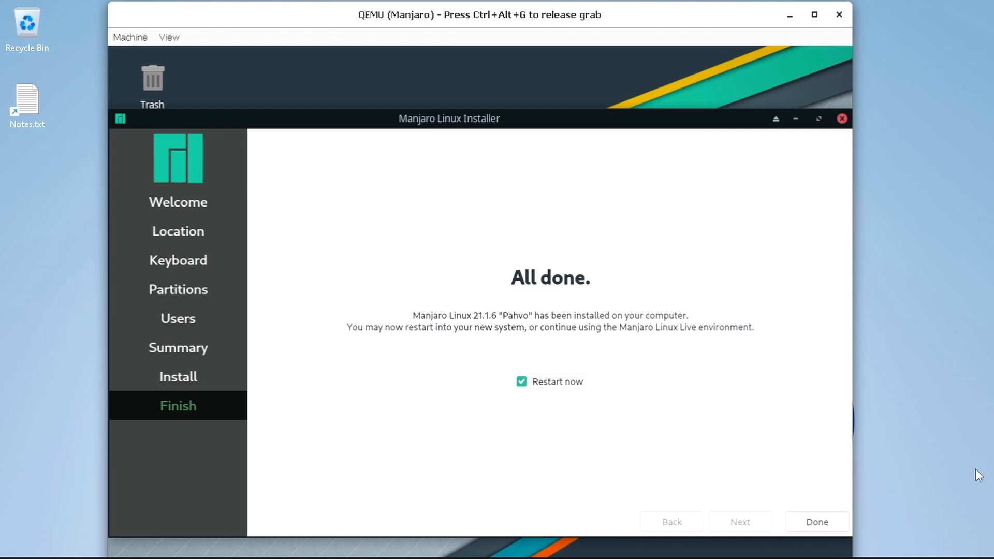
Finish the Manjaro installer with Restart now enabled so the virtual machine reboots.
mouse_move(856, 551)
click(178, 50)
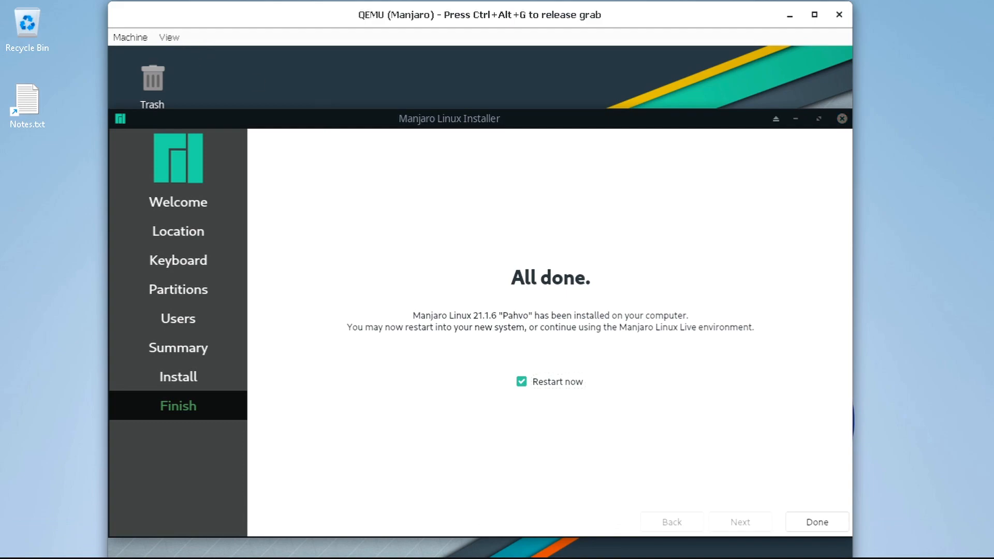
click(830, 524)
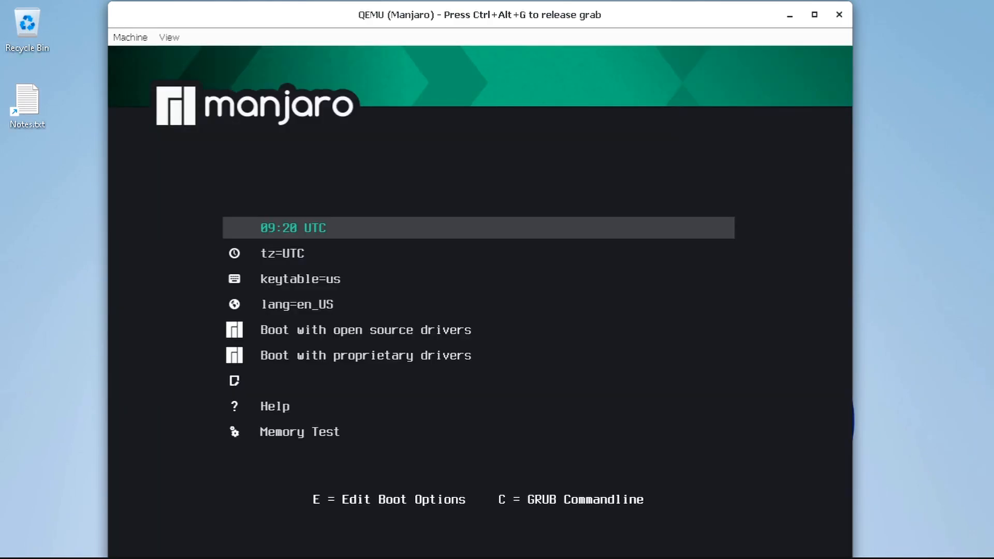
End the running QEMU machine emulator process in Task Manager and close Task Manager.
click(397, 545)
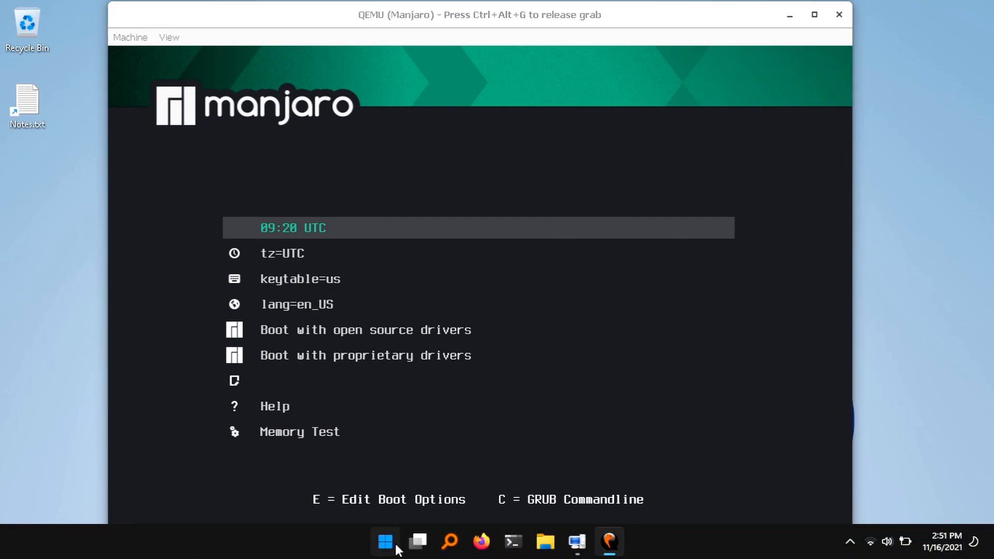
right_click(396, 549)
click(389, 363)
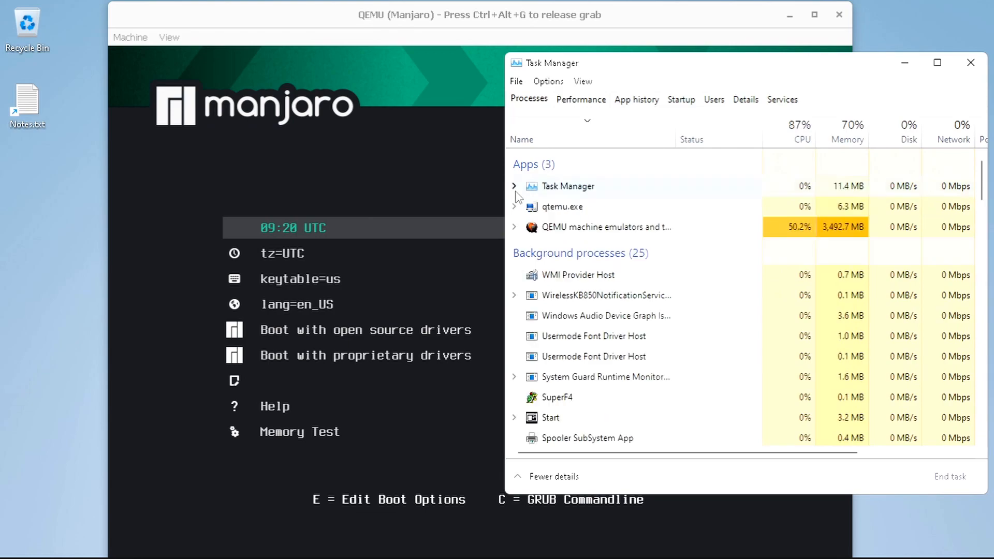
click(515, 228)
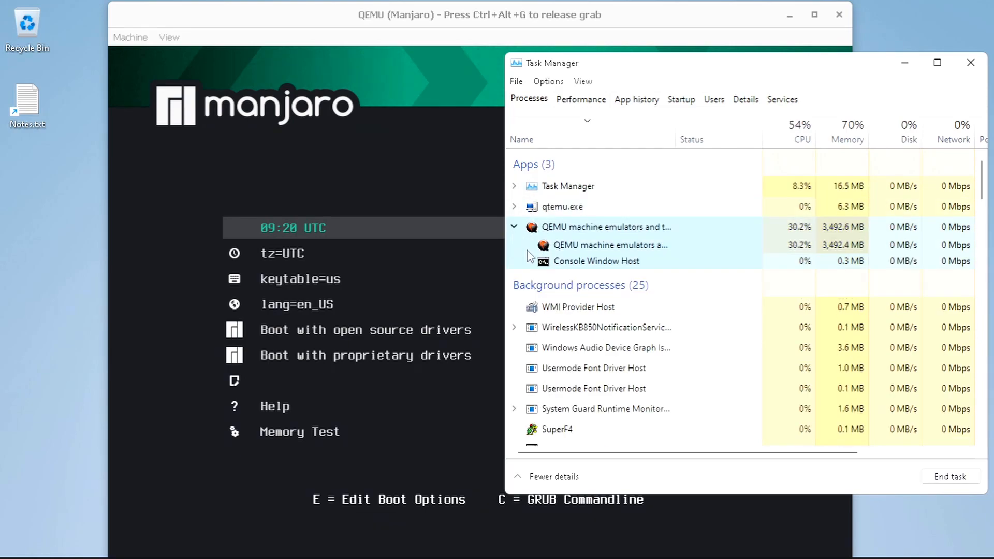
right_click(586, 247)
click(605, 257)
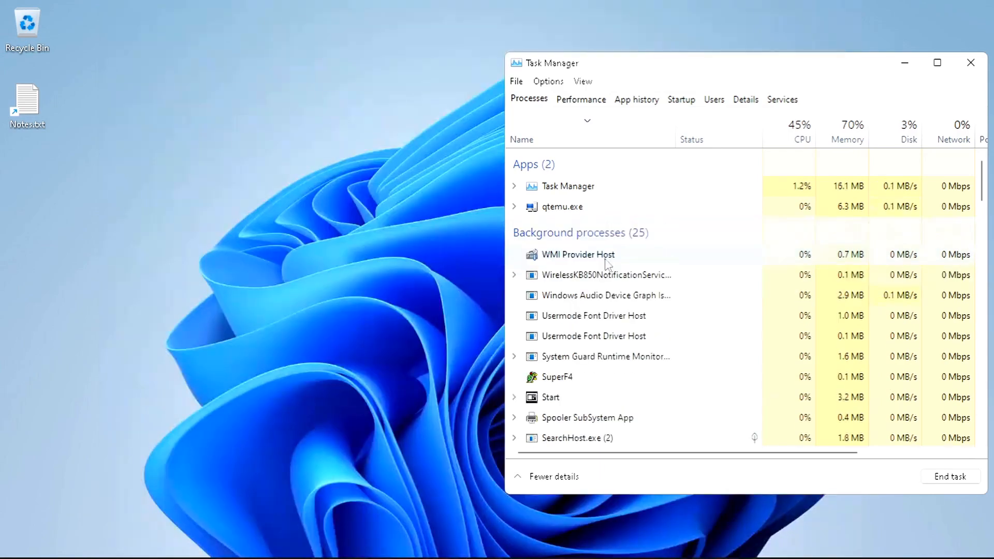
click(971, 63)
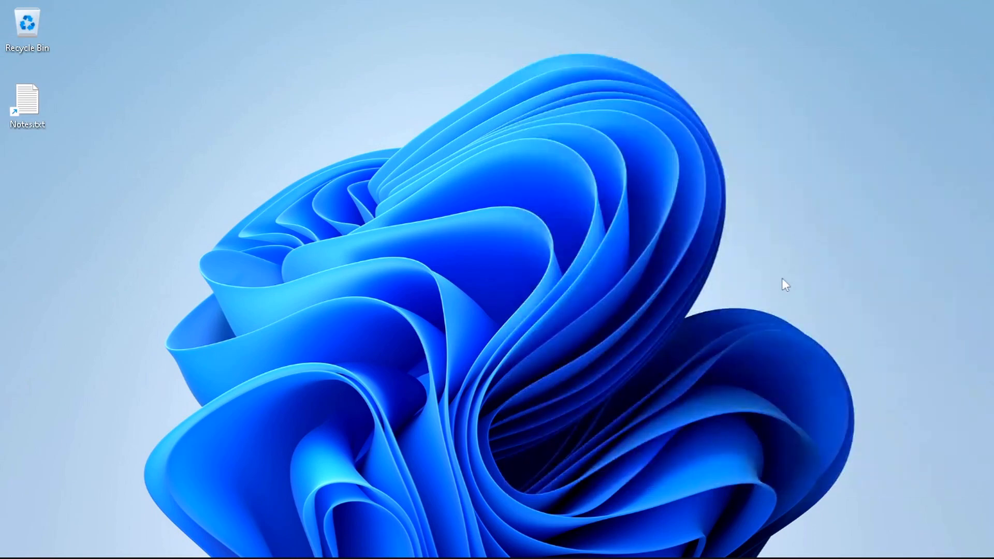
In QtEmu, edit the Manjaro machine's boot options to disable CDROM and put HDD first in the boot order.
click(593, 541)
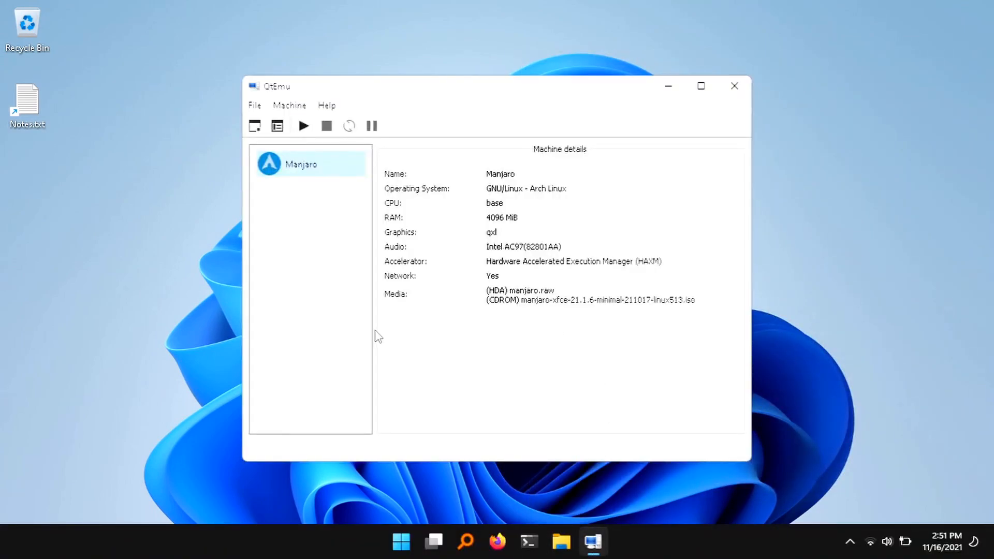
right_click(317, 170)
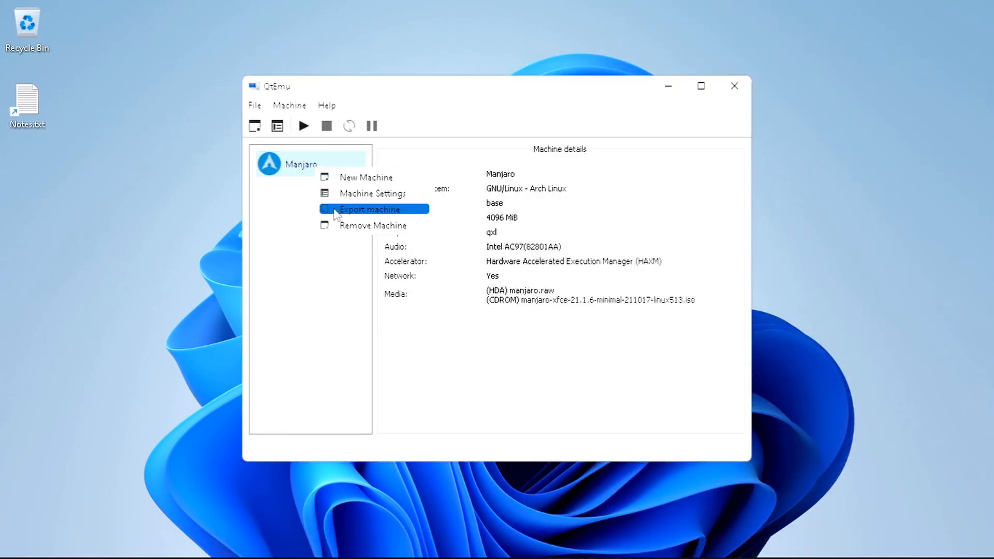
click(342, 196)
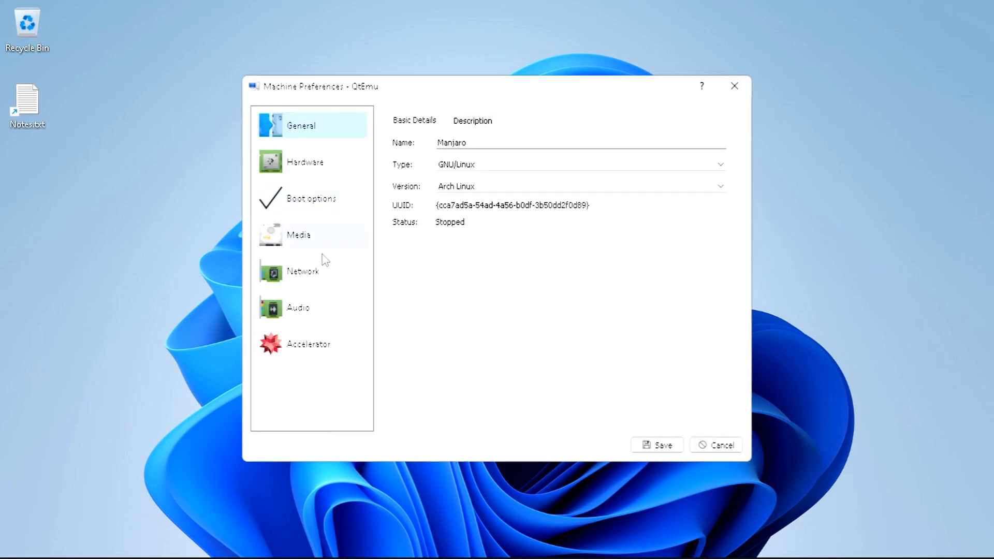
click(315, 207)
click(392, 137)
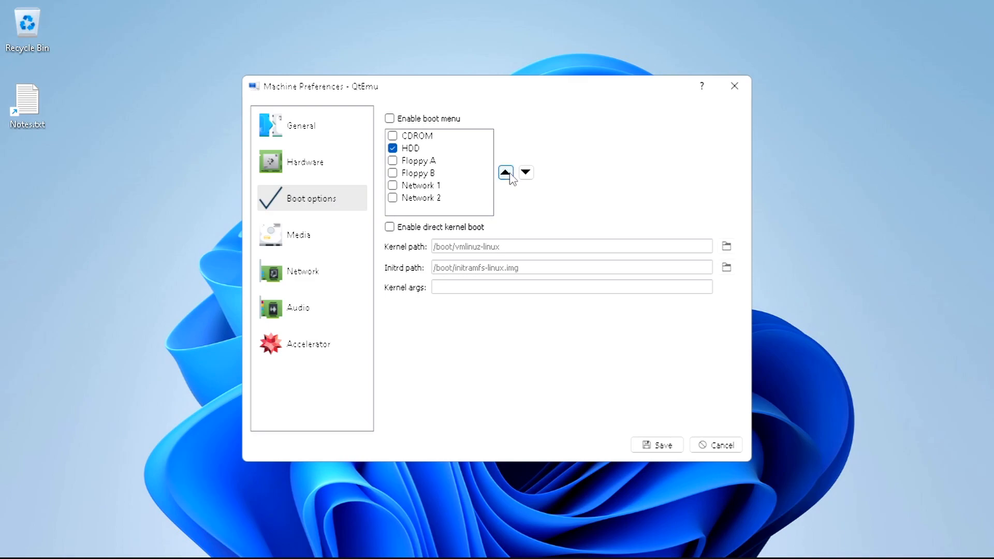
click(459, 149)
click(506, 173)
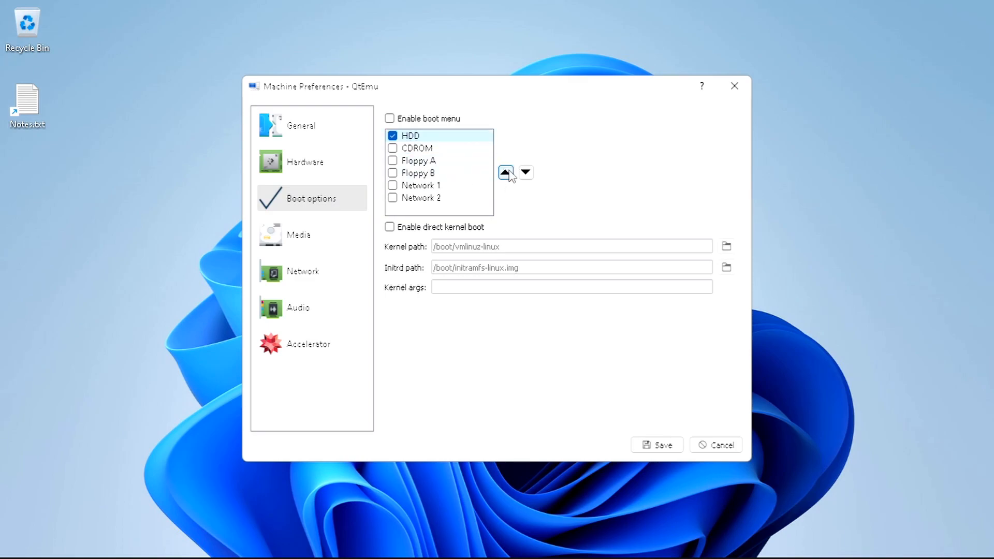
Remove the manjaro-xfce-21.1.6 ISO CD-ROM from the Manjaro machine's media.
click(302, 237)
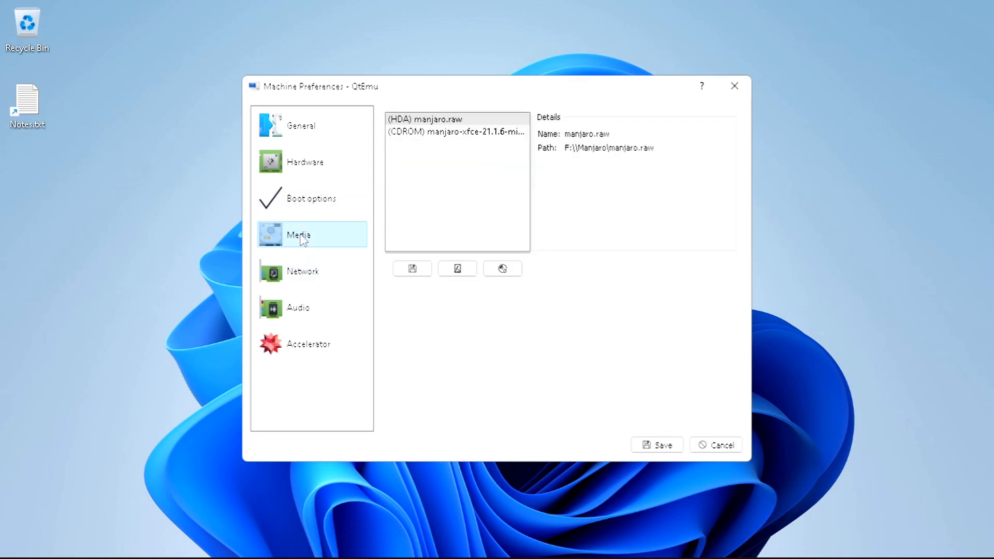
click(448, 136)
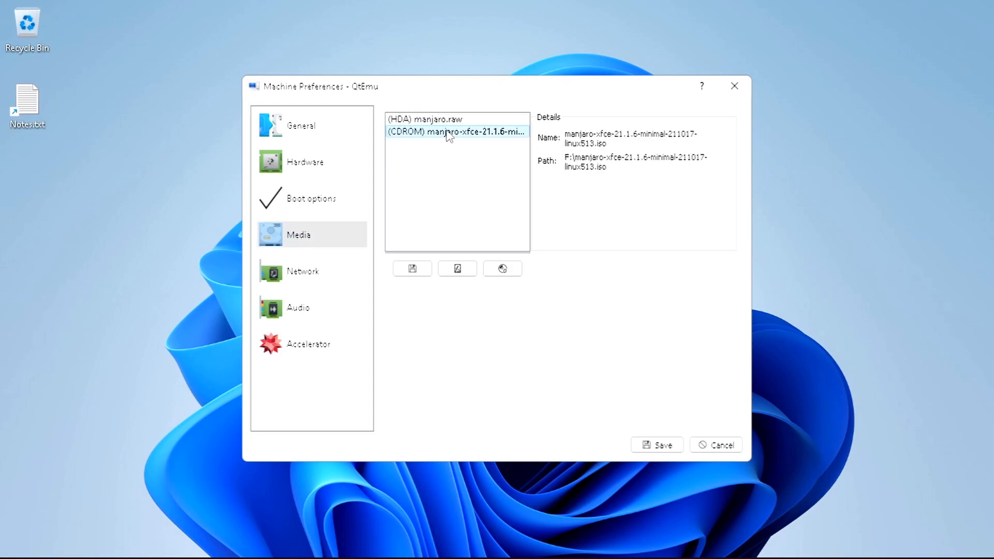
right_click(447, 135)
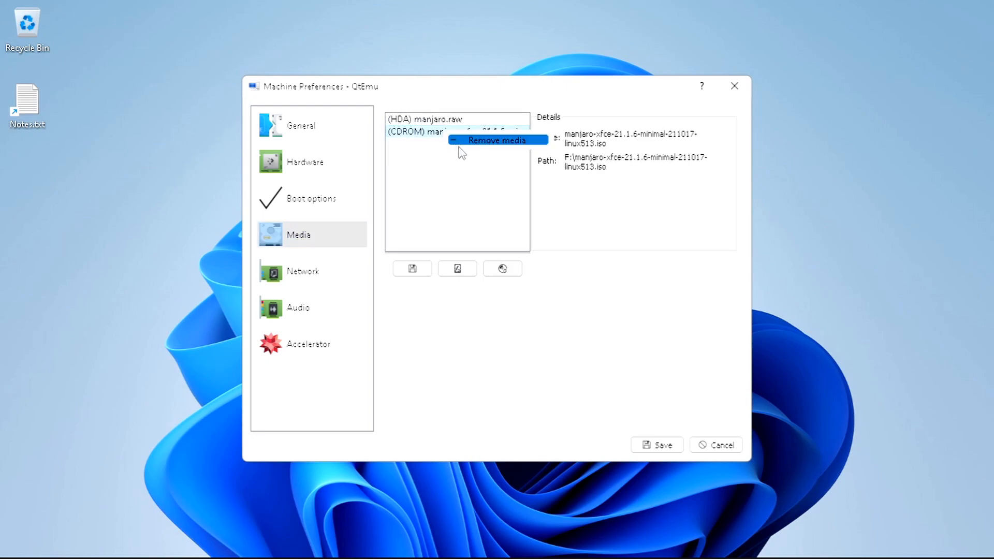
click(464, 143)
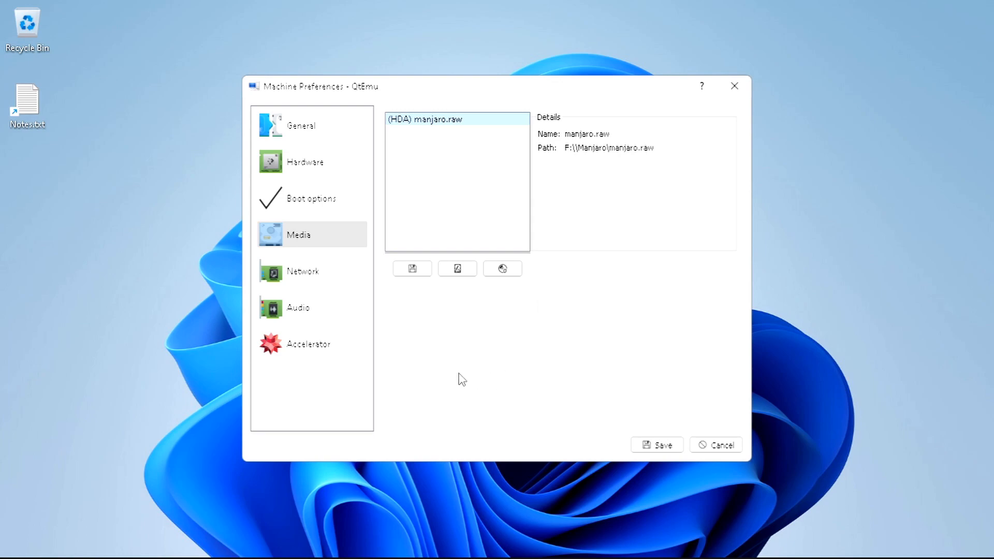
Review the remaining Manjaro machine preferences, including audio, accelerator, network and hardware, and save the machine settings.
click(308, 307)
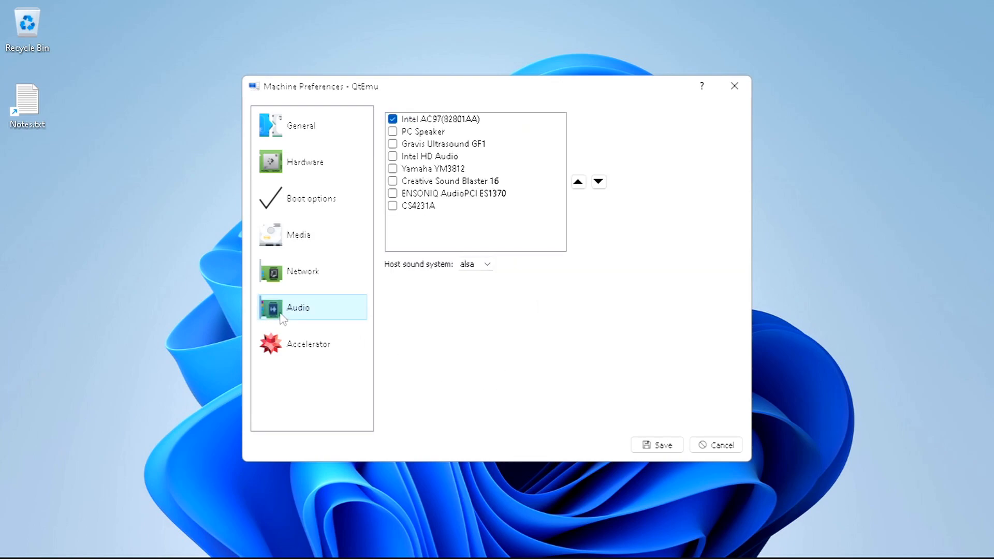
click(289, 347)
click(291, 306)
click(293, 277)
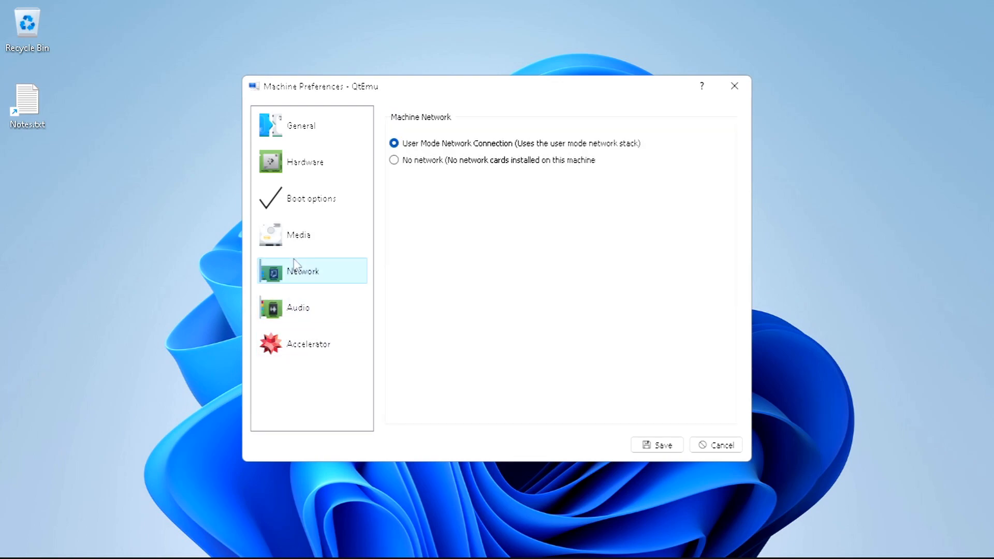
click(297, 236)
click(311, 204)
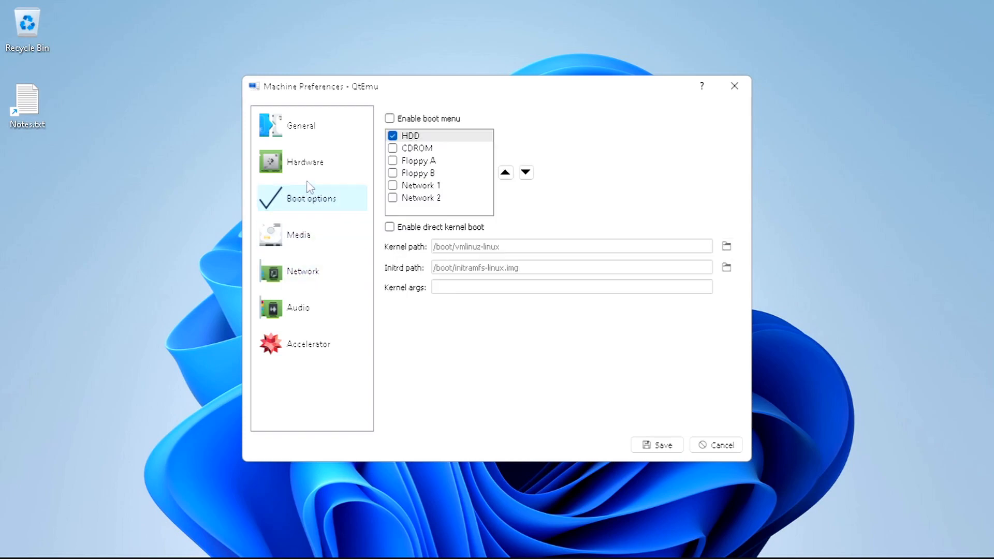
click(312, 162)
click(300, 126)
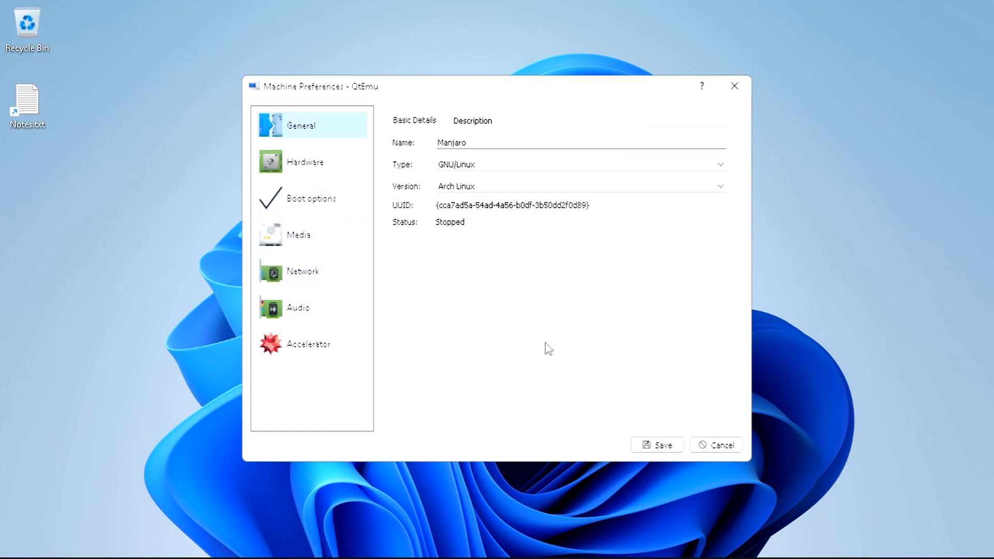
click(656, 447)
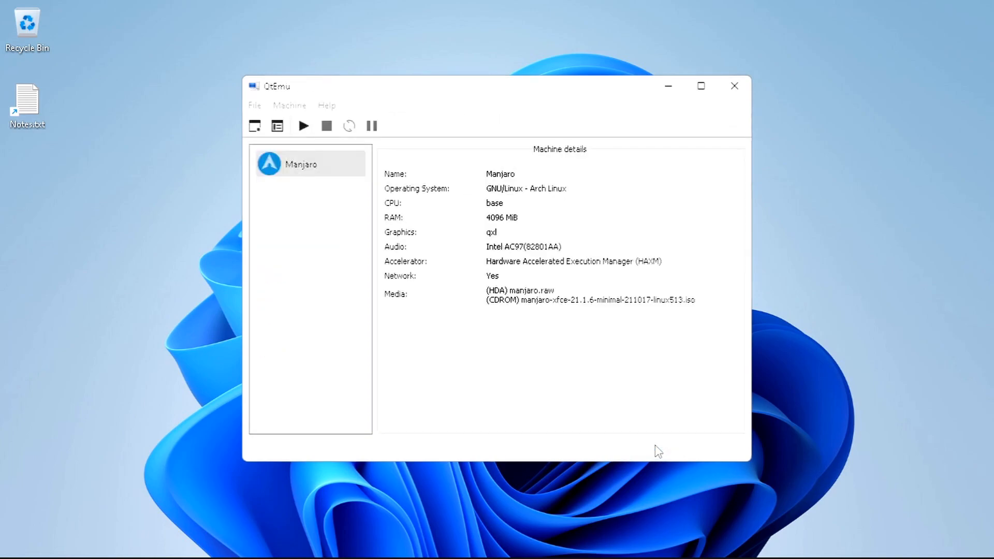
Start the Manjaro machine from its hard disk, minimize QtEmu and show the virtual machine in fullscreen.
click(302, 126)
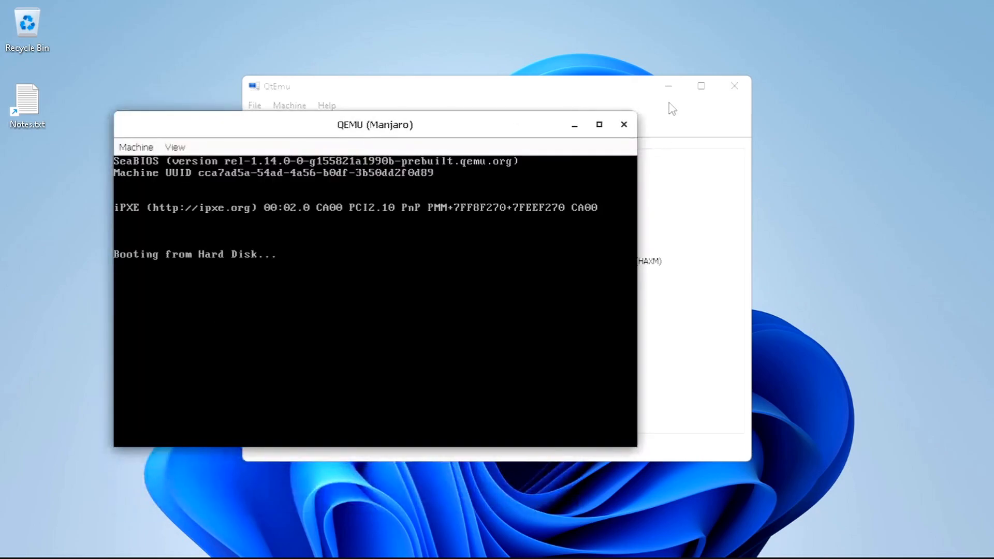
click(669, 88)
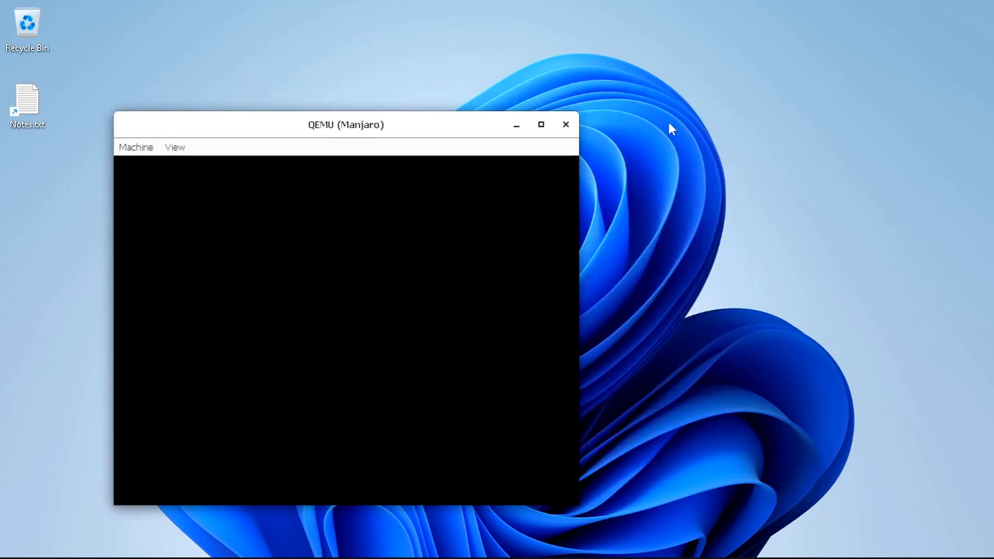
click(542, 125)
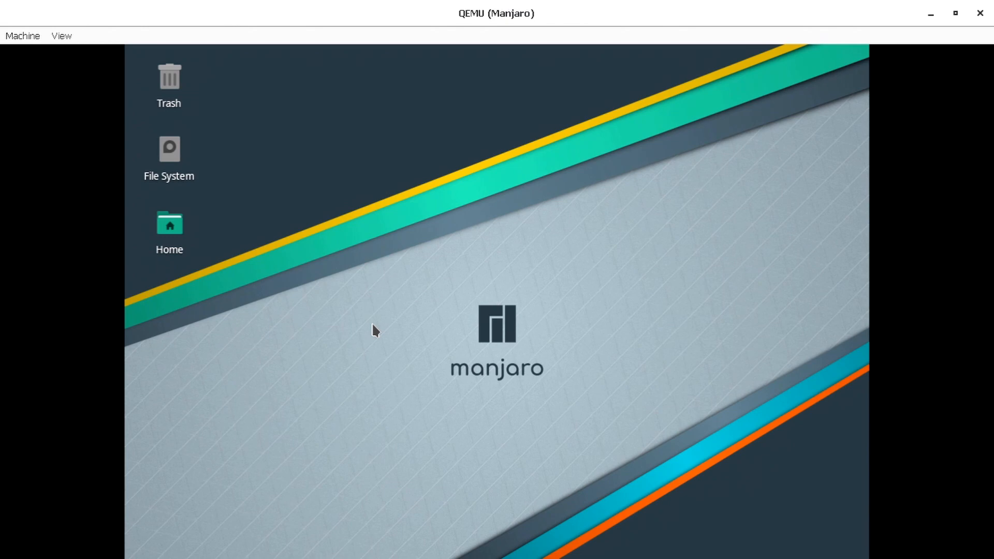
click(60, 36)
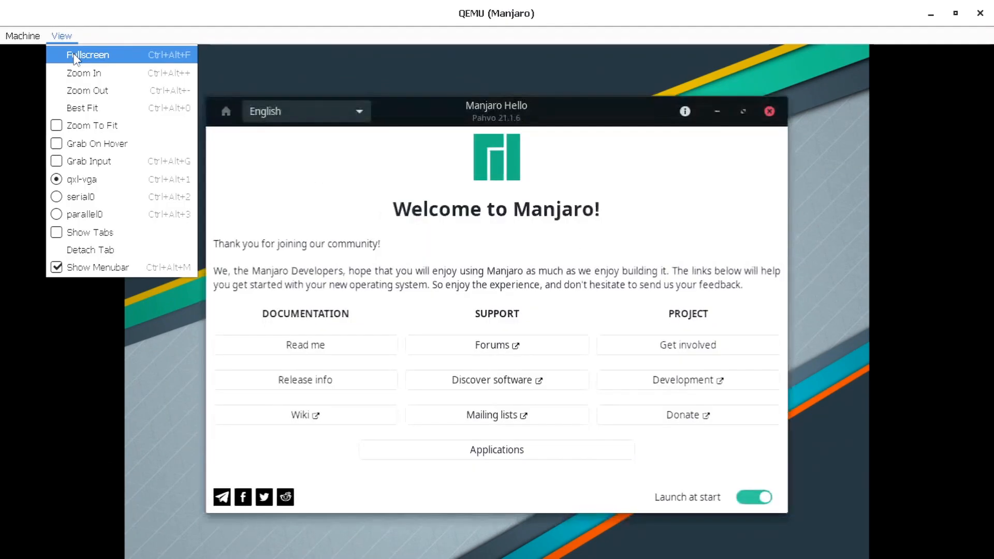
click(74, 55)
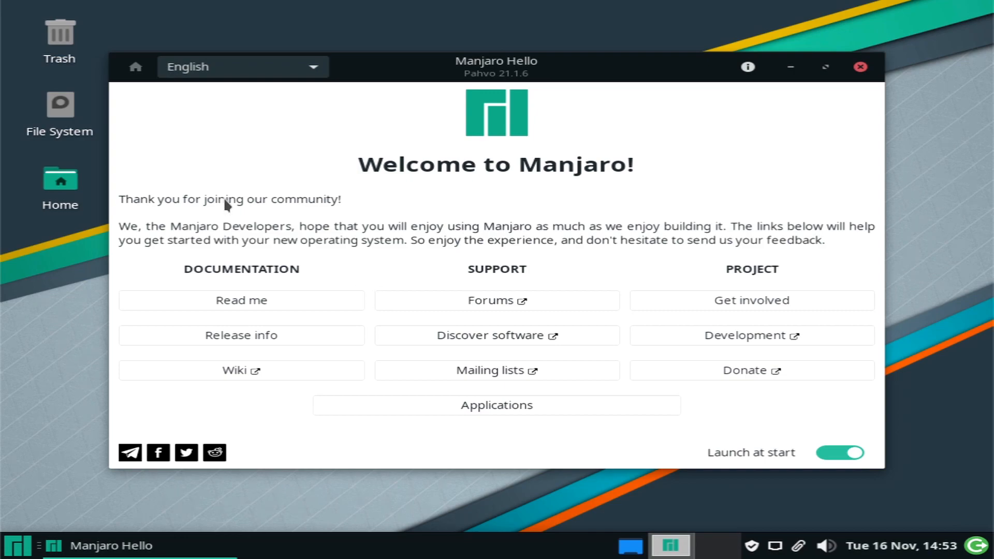
Look through the favorites and application categories in Manjaro's application menu, and close the menu.
key(super)
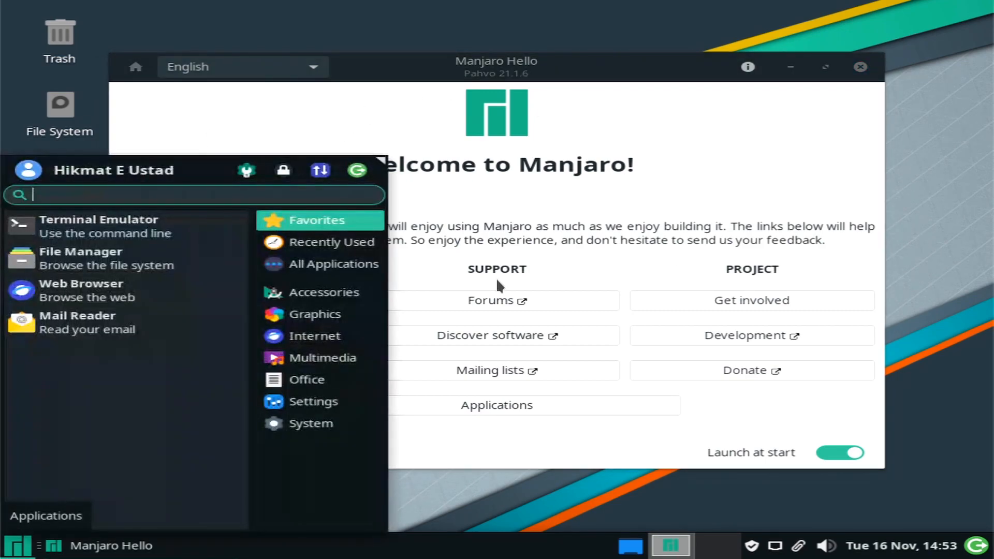
key(Down)
key(Down)
key(Up)
key(Down)
key(Down)
key(Down)
key(Up)
key(Up)
key(Up)
key(Tab)
key(Down)
key(Down)
key(Down)
key(Down)
key(Down)
key(Down)
key(Down)
key(Down)
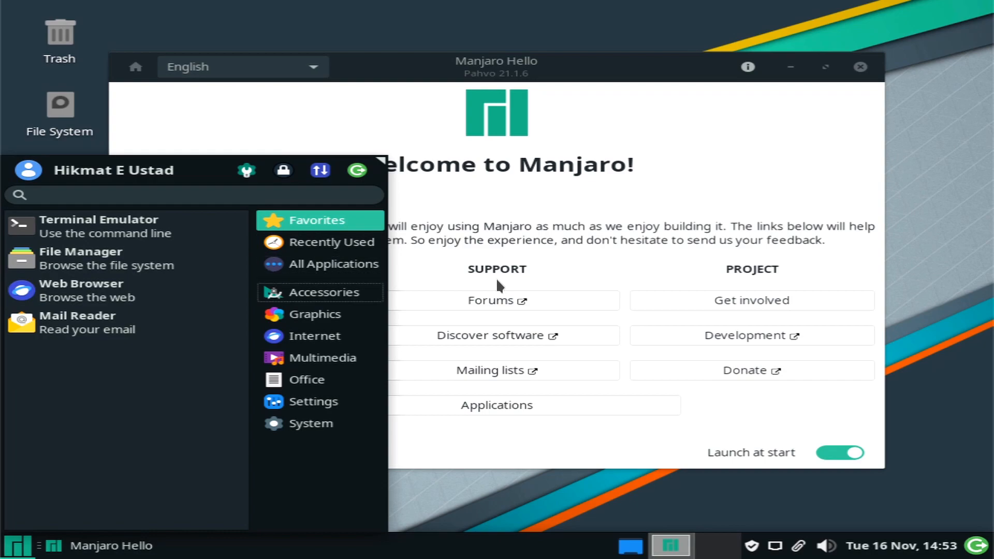
key(Down)
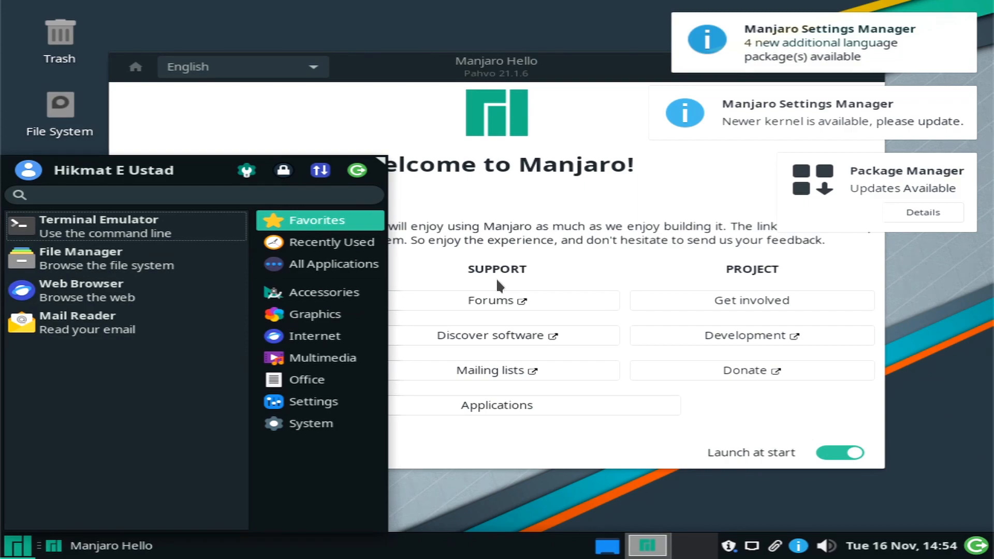
click(496, 278)
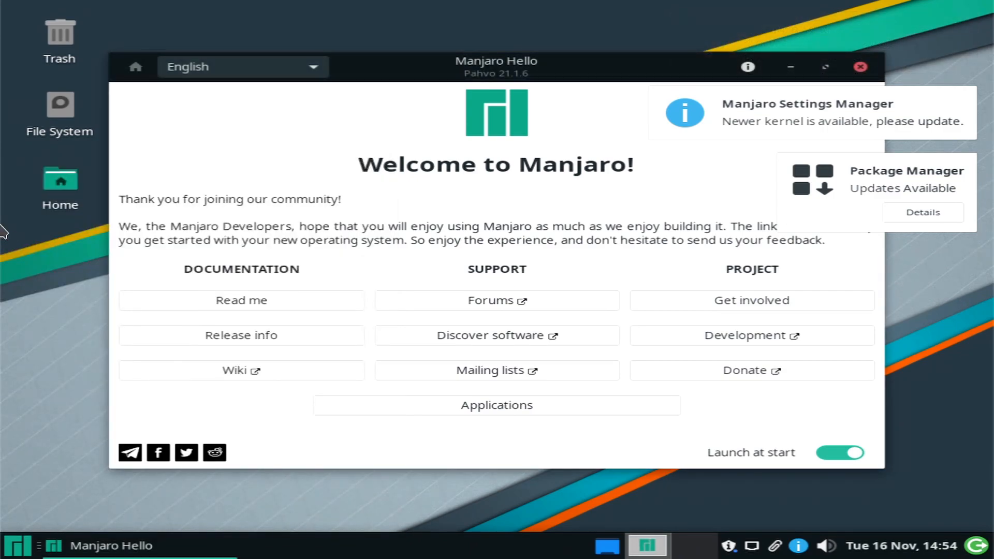
Open a terminal, run sudo pacman -Syyu with the account password, and accept installing the available upgrade.
key(ctrl+alt+t)
text(sudo pacman -Syy)
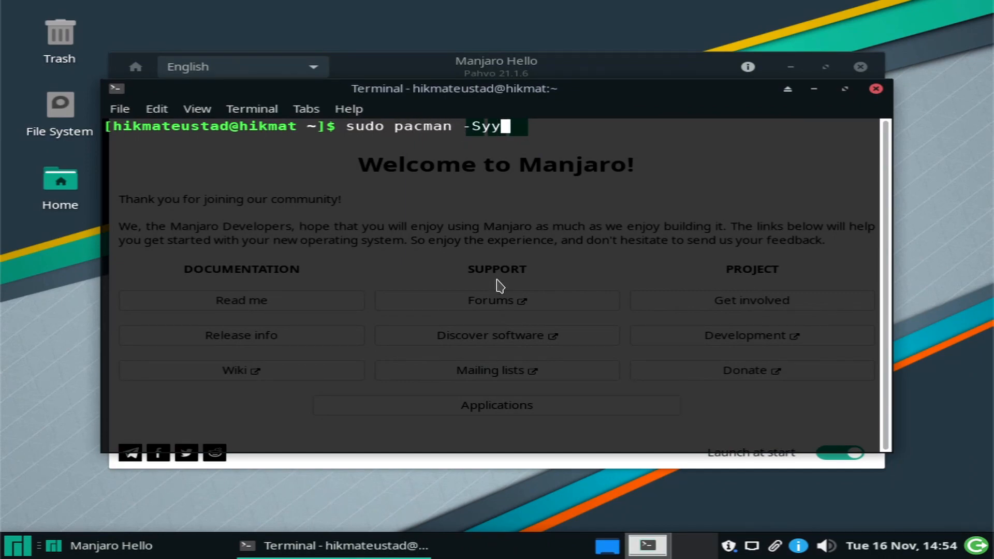
text(u)
key(Return)
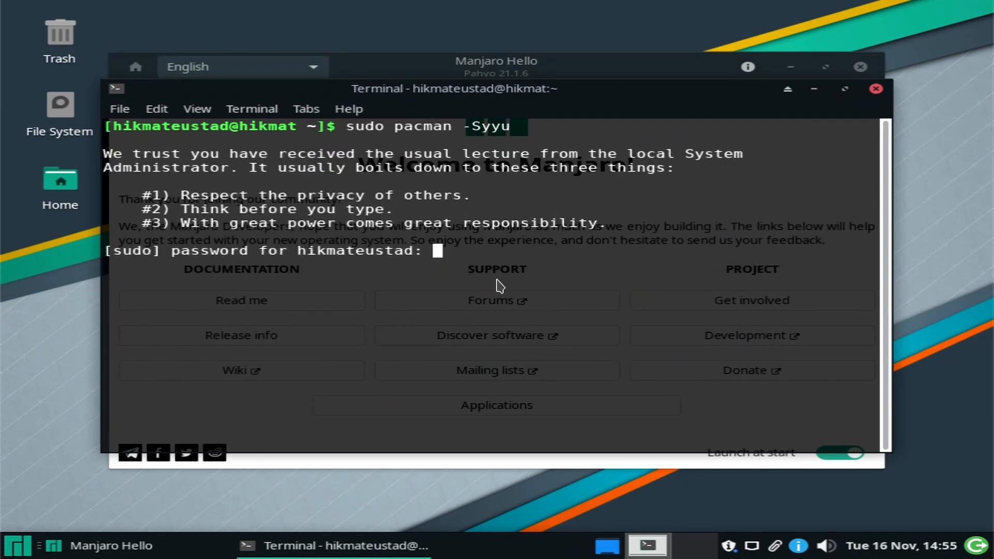
key(Return)
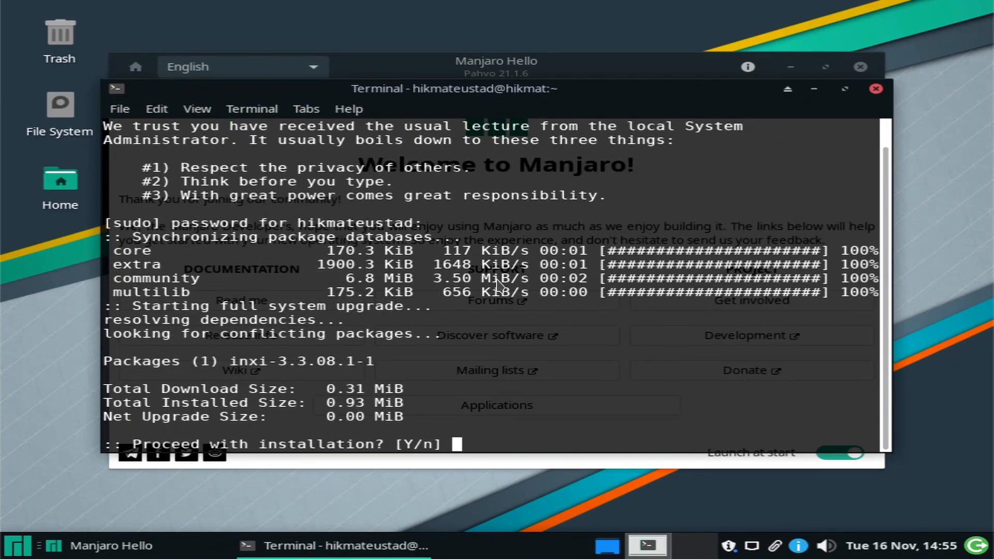
key(Return)
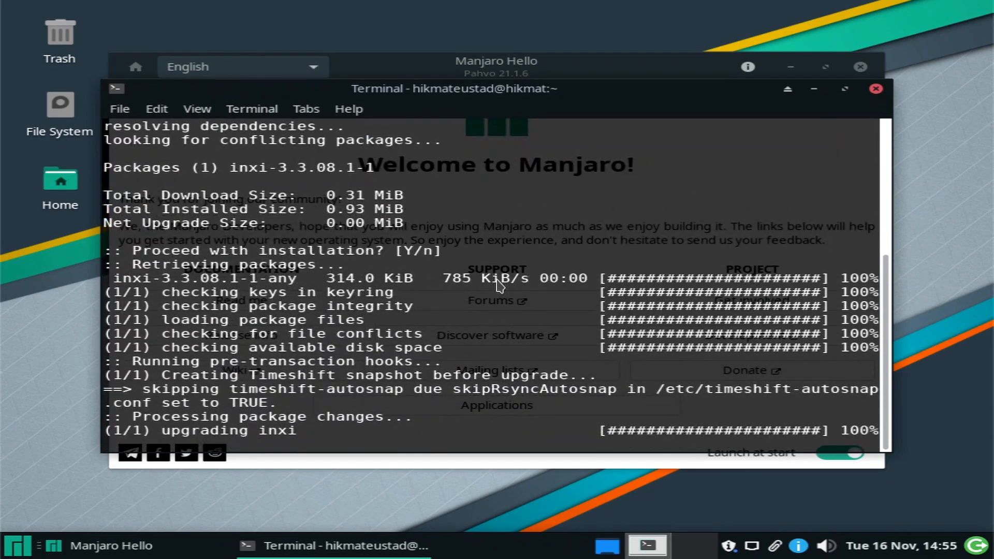
Run sudo pacman -Syyu again to check for remaining updates, and exit the terminal.
text(sudo pacman -Syyu)
key(Return)
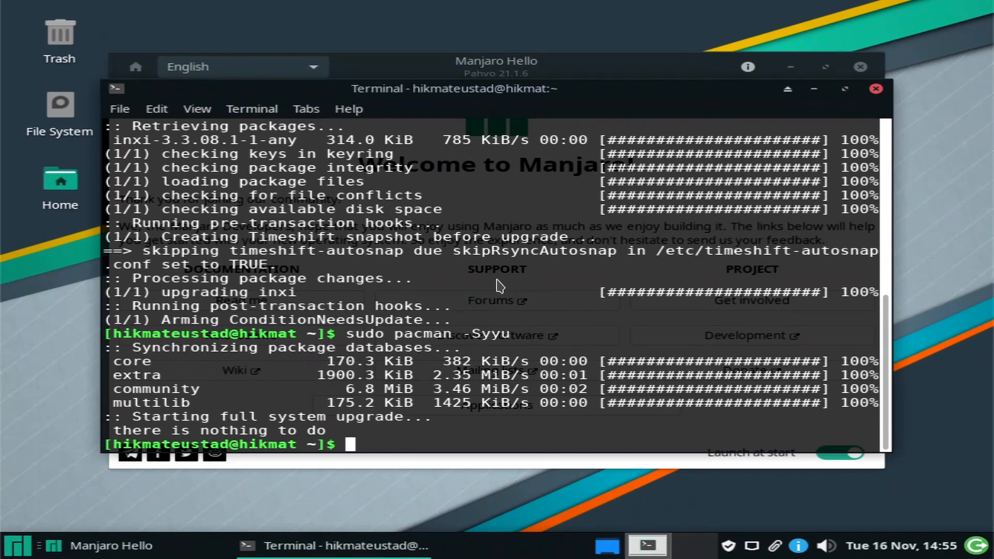
text(exit)
key(Return)
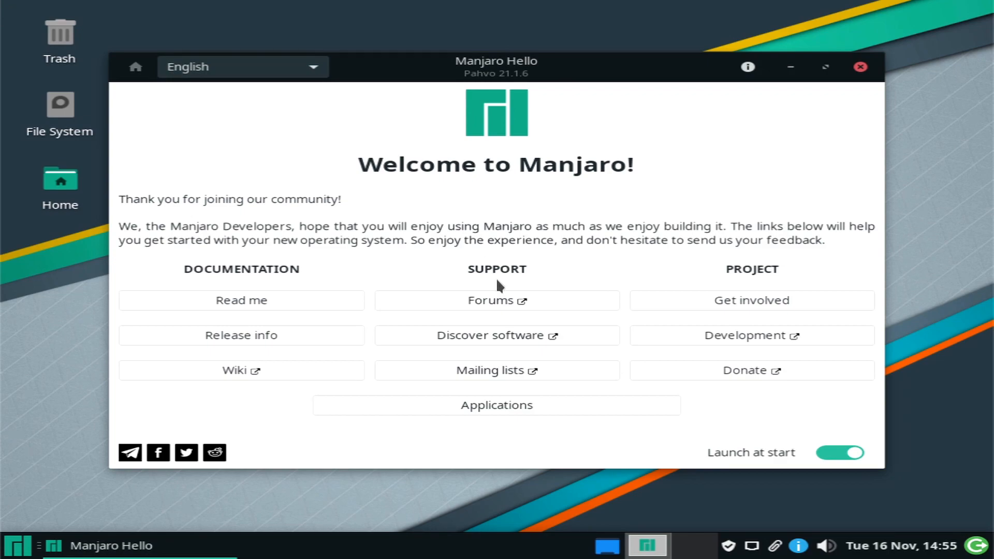
Open the Manjaro settings manager and bring up the Display settings.
key(super)
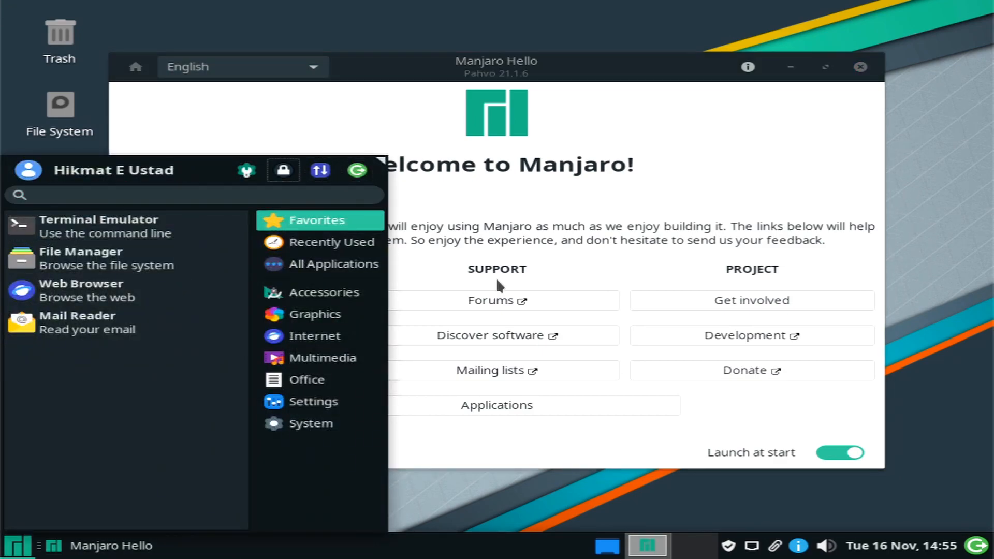
key(Left)
key(Return)
key(Tab)
key(Down)
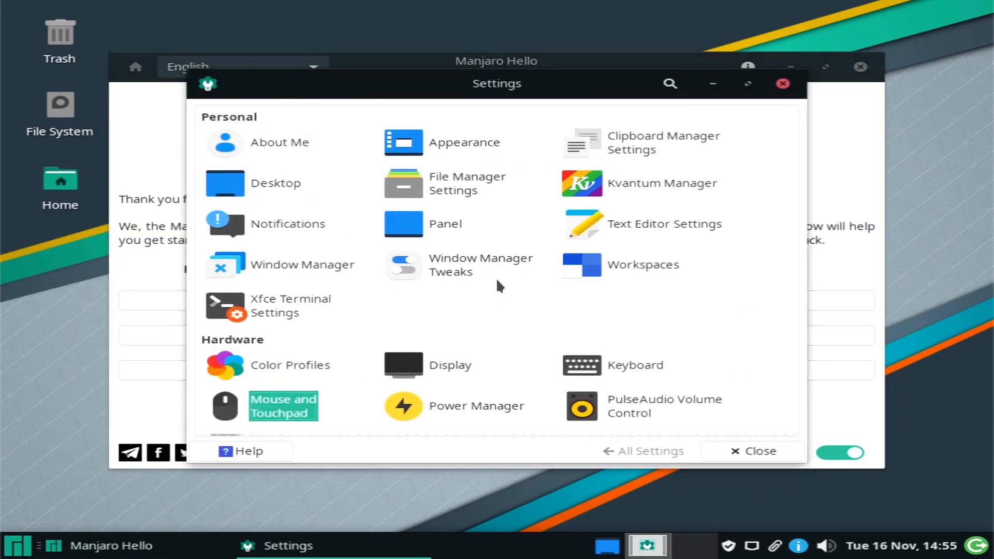
key(Up)
key(Right)
key(Return)
key(Tab)
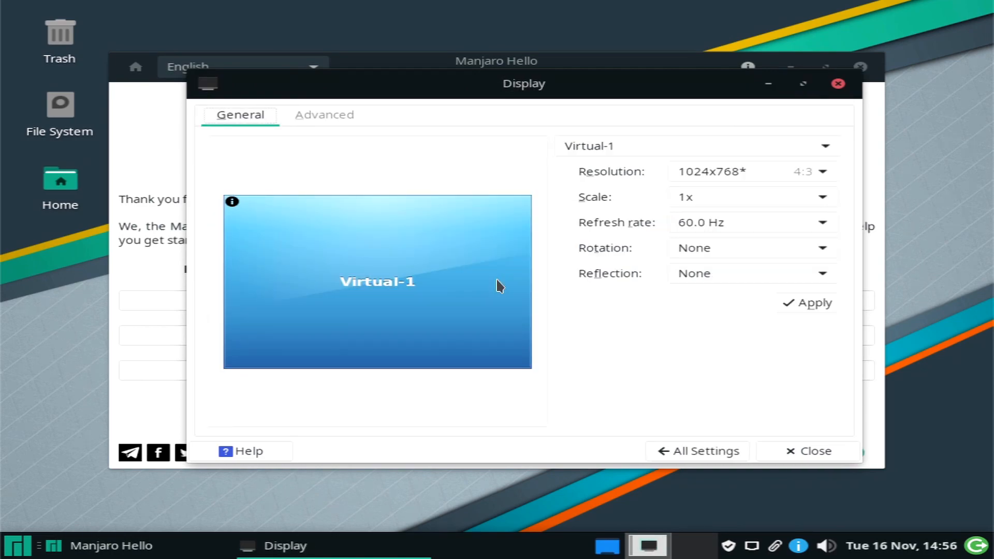
Step through the available resolutions for the Virtual-1 display.
key(Down)
key(Down)
key(Down)
key(Up)
key(Up)
key(Up)
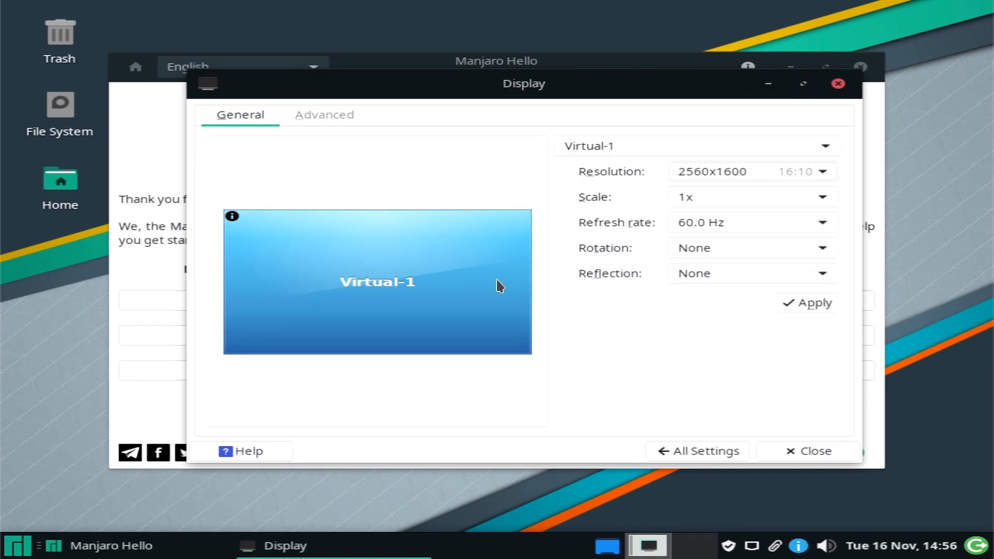
key(Down)
key(Down)
key(Down)
key(Up)
key(Up)
key(Down)
key(Down)
key(Down)
key(Down)
key(Down)
key(Down)
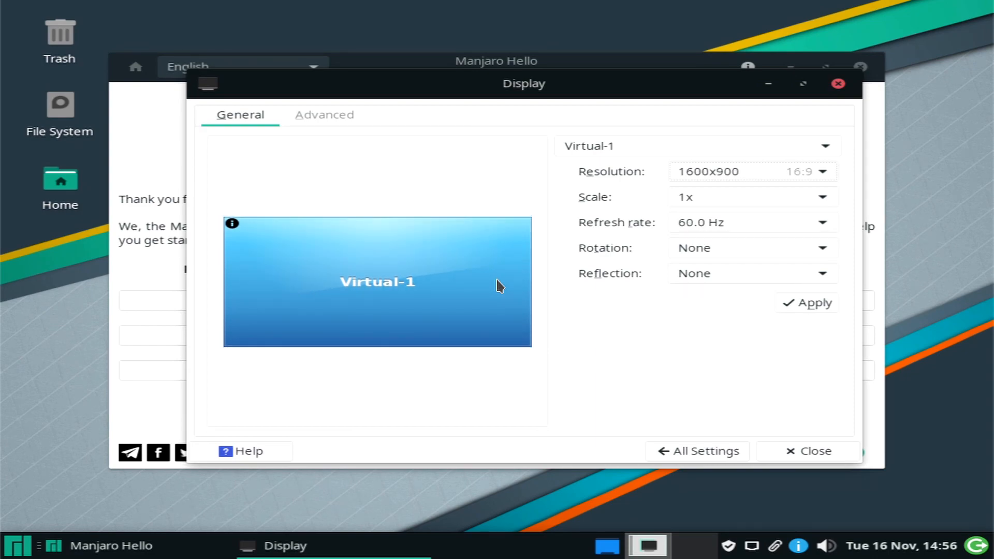
key(Down)
key(Down)
key(Down)
key(Up)
key(Up)
key(Up)
key(Up)
key(Up)
key(Up)
key(Up)
key(Up)
key(Up)
key(Up)
key(Up)
key(Up)
key(Down)
key(Down)
key(Down)
key(Down)
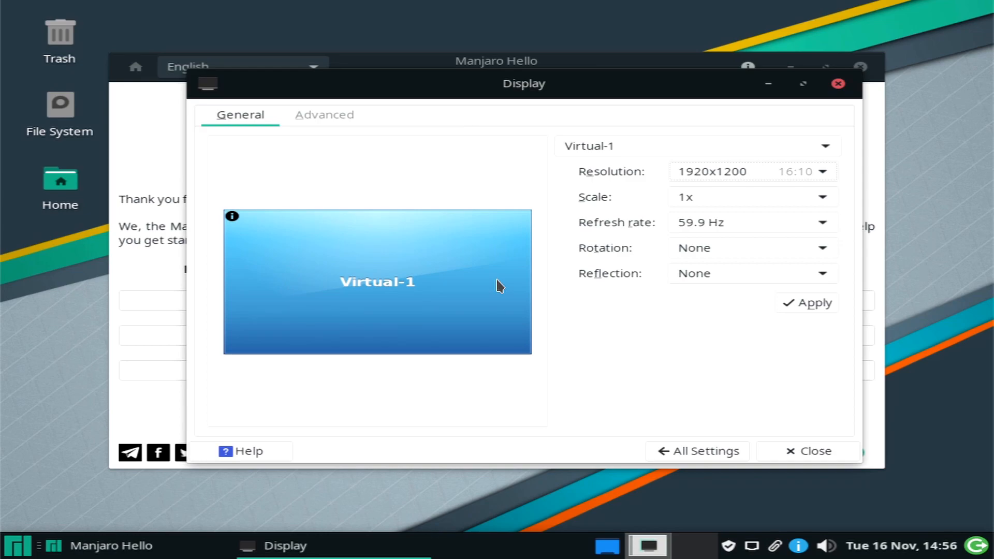
Apply the 1360x768 resolution to the virtual display and keep the new configuration.
key(alt+a)
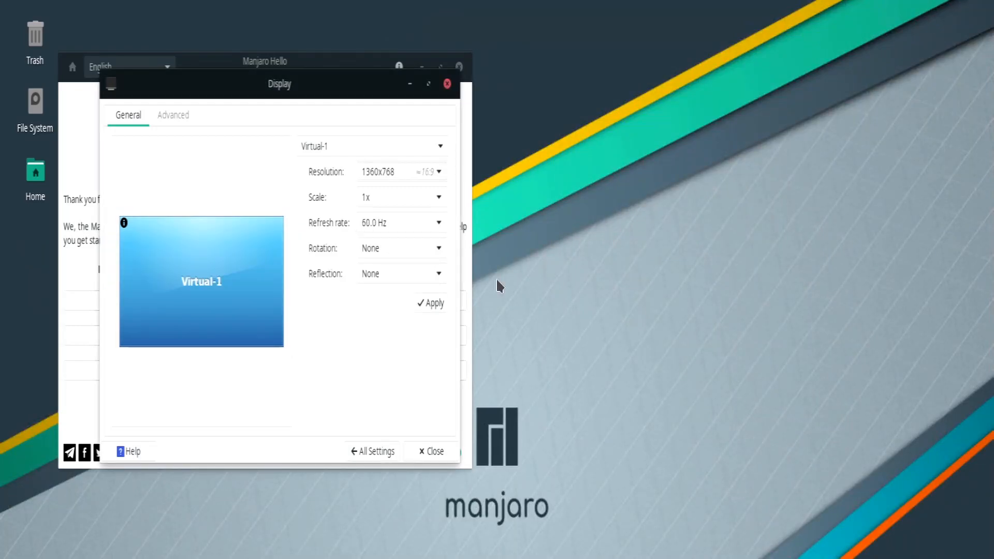
key(alt+p)
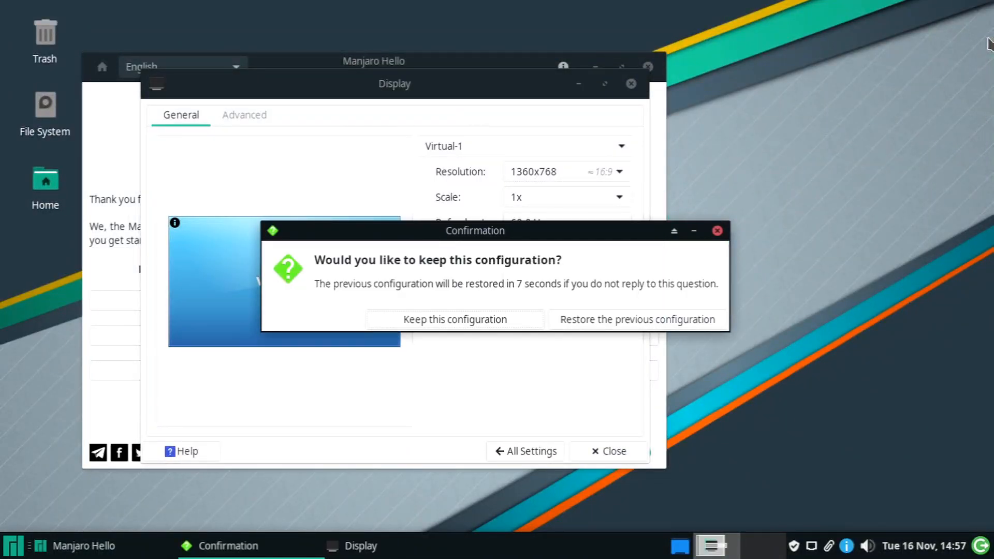
key(Return)
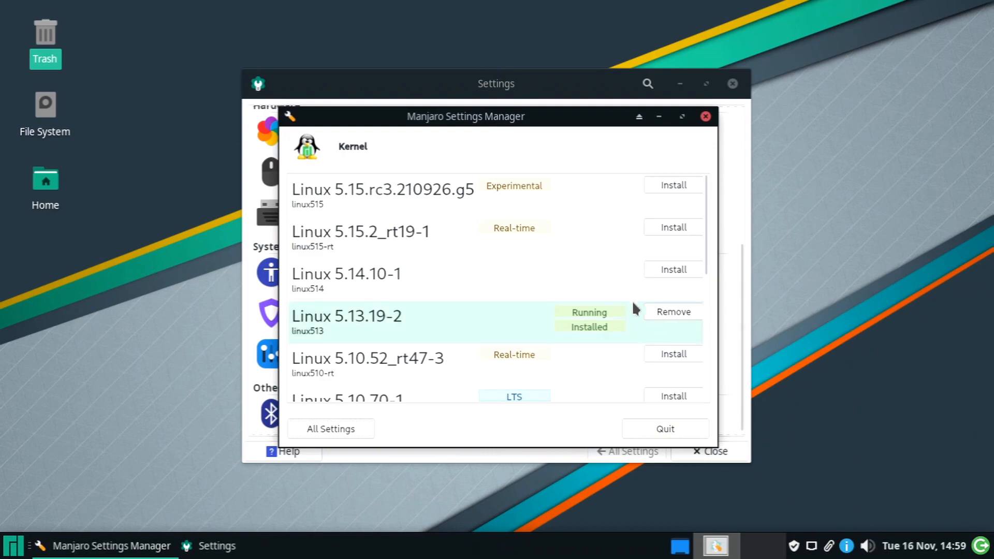
Install the Linux 5.14.10-1 kernel from the Kernel page of Manjaro Settings Manager.
click(673, 270)
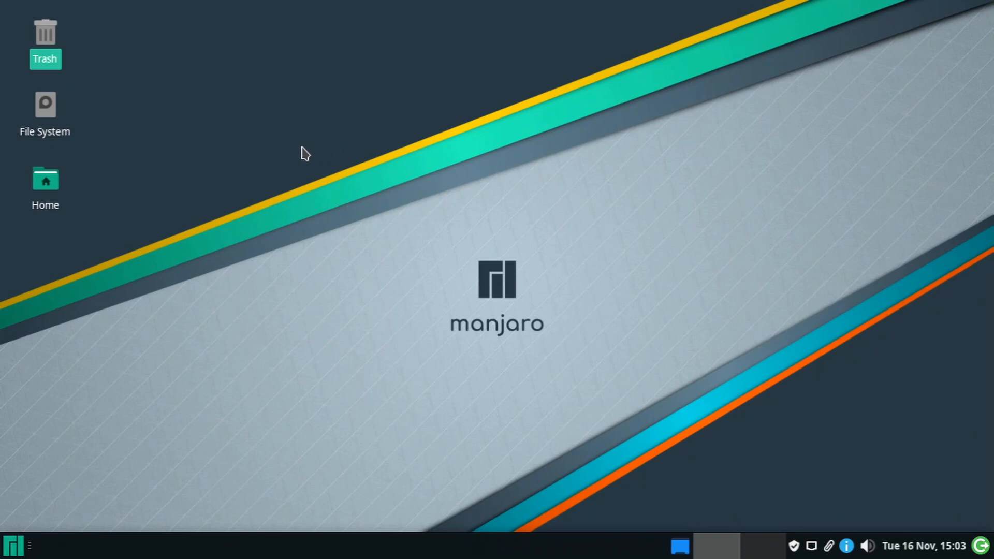
Open a terminal in Manjaro and shut down the virtual machine with the poweroff command.
key(super)
key(Down)
key(Return)
text(s)
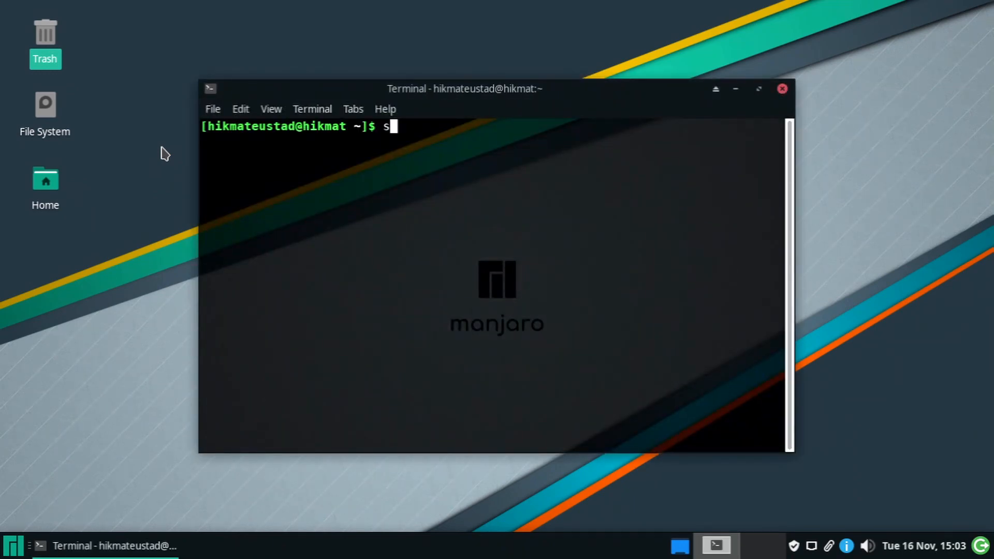
key(BackSpace)
text(poweroff)
key(Return)
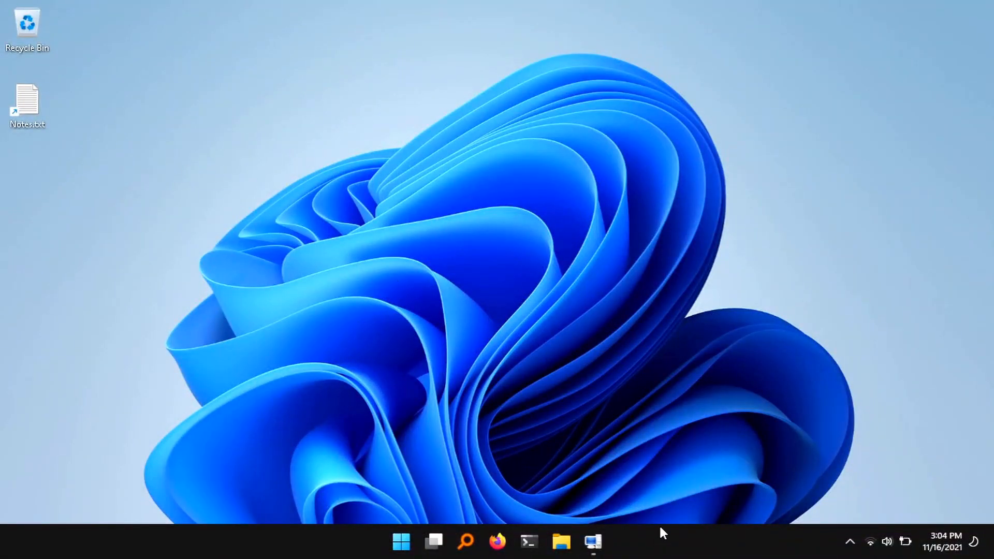
Check the hidden system tray icons in Windows and bring the QtEmu window back up.
click(850, 550)
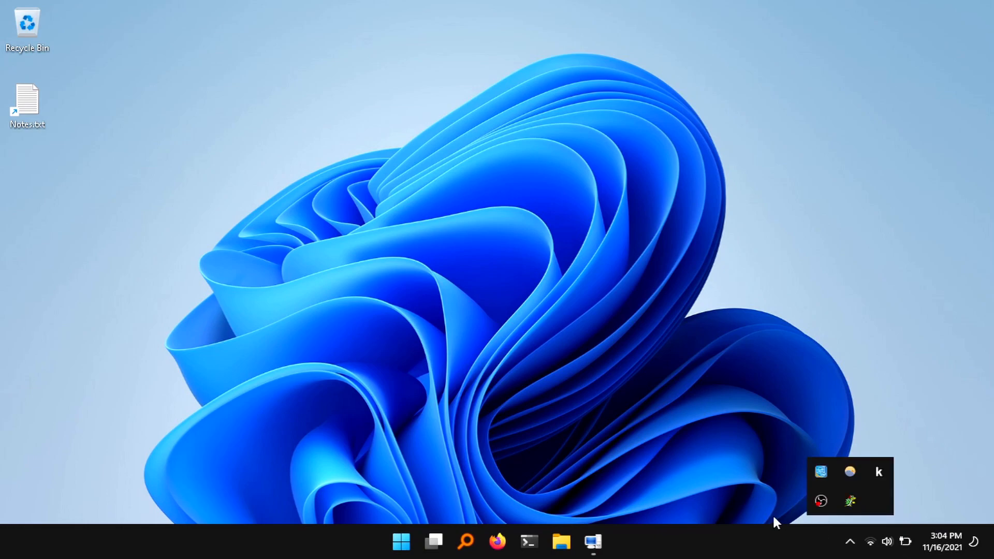
click(596, 545)
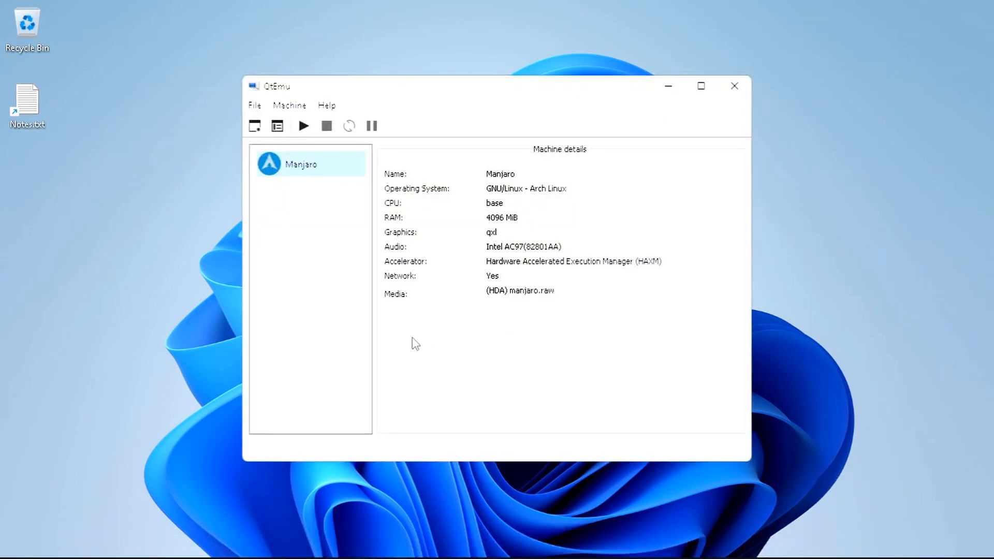